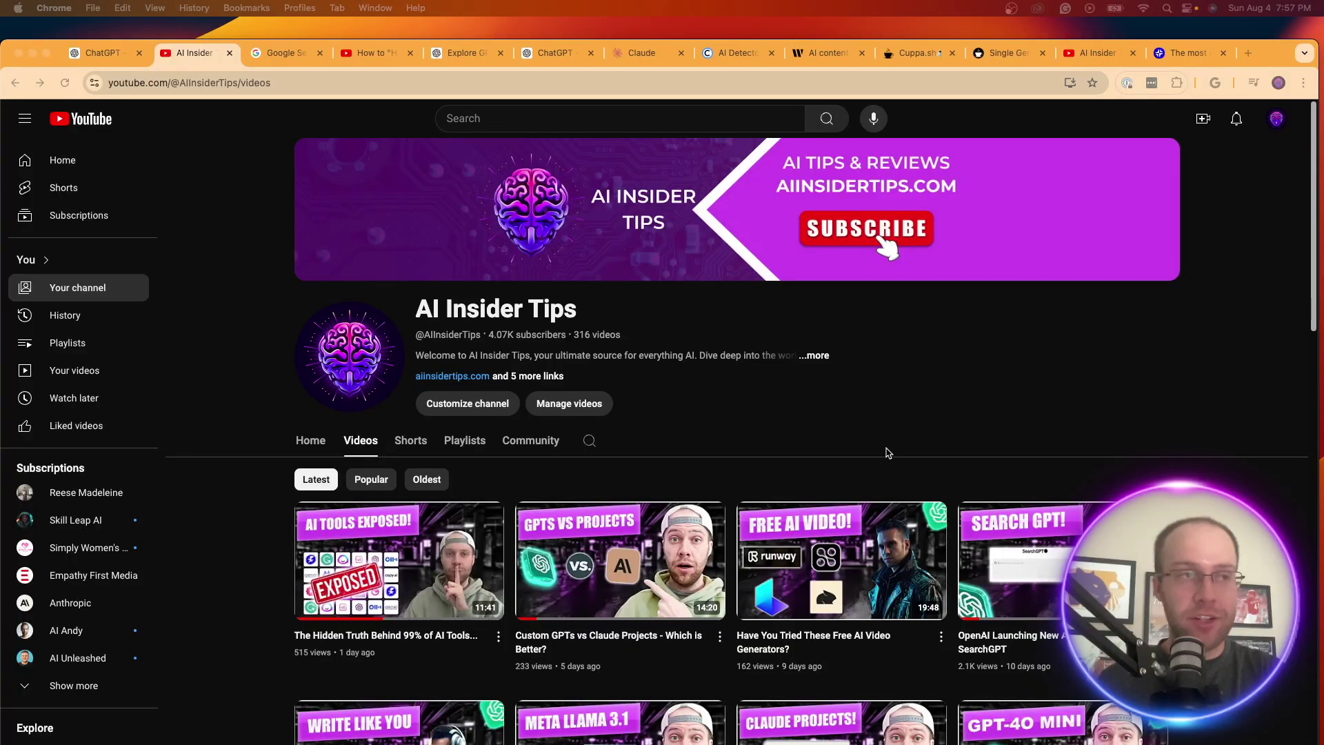
Scroll the channel's Videos tab to the 'How to Humanize AI Content and Bypass Detectors' video.
click(945, 423)
scroll(945, 424, down, 2)
scroll(945, 424, down, 15)
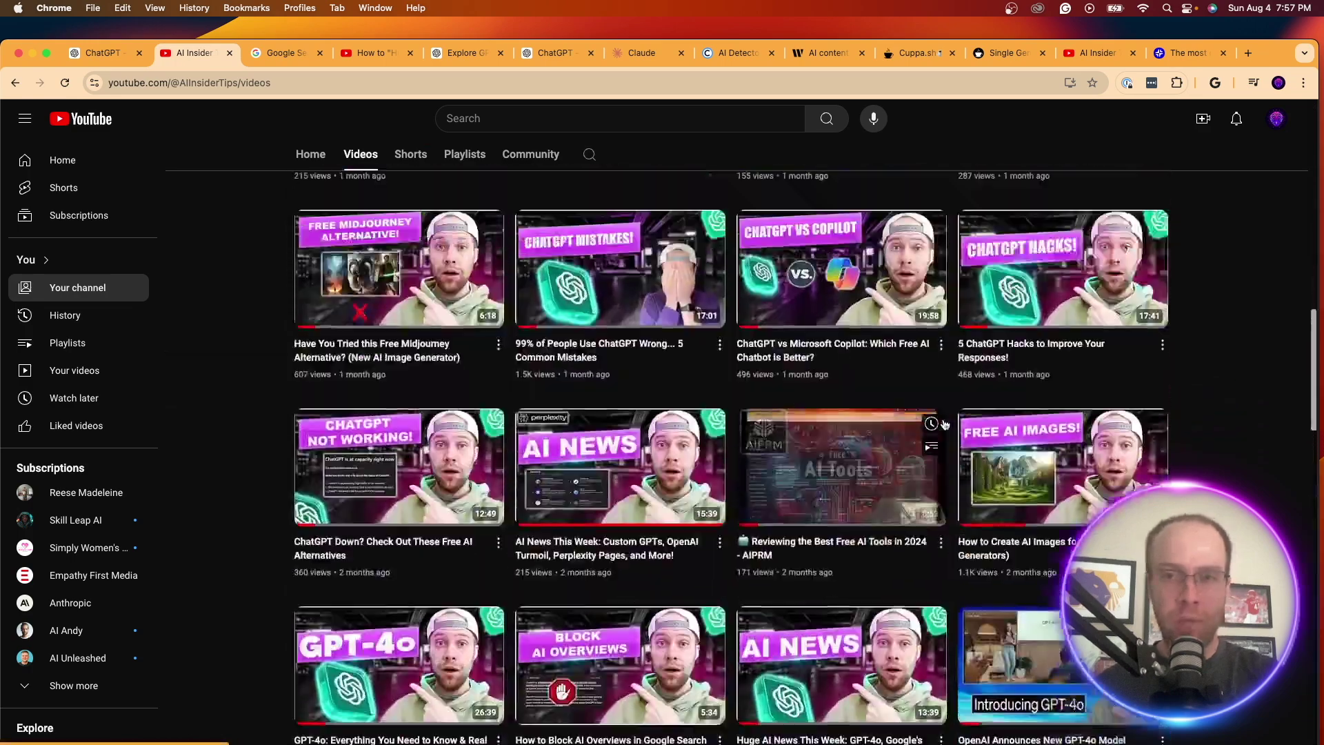
scroll(945, 424, down, 10)
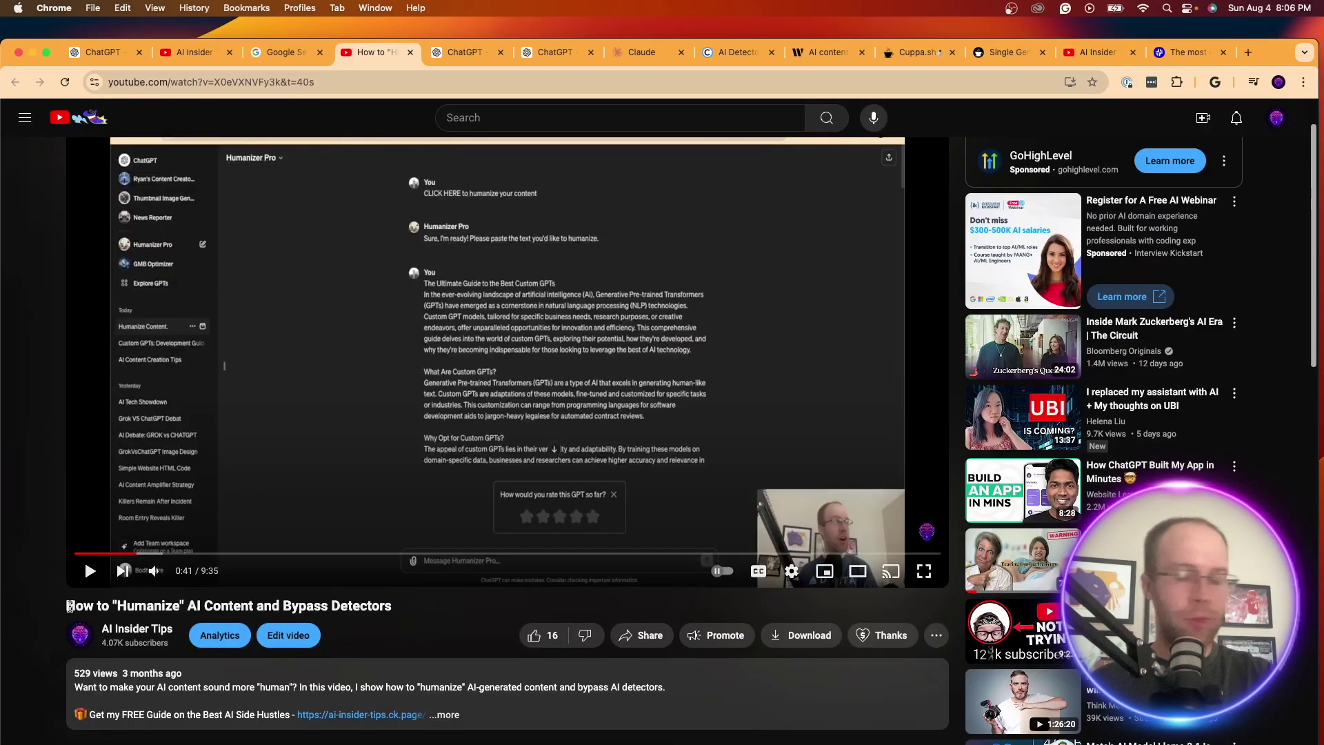
Highlight the video's title, then switch to the AI Humanizer GPT in ChatGPT.
drag(69, 606, 410, 607)
click(421, 608)
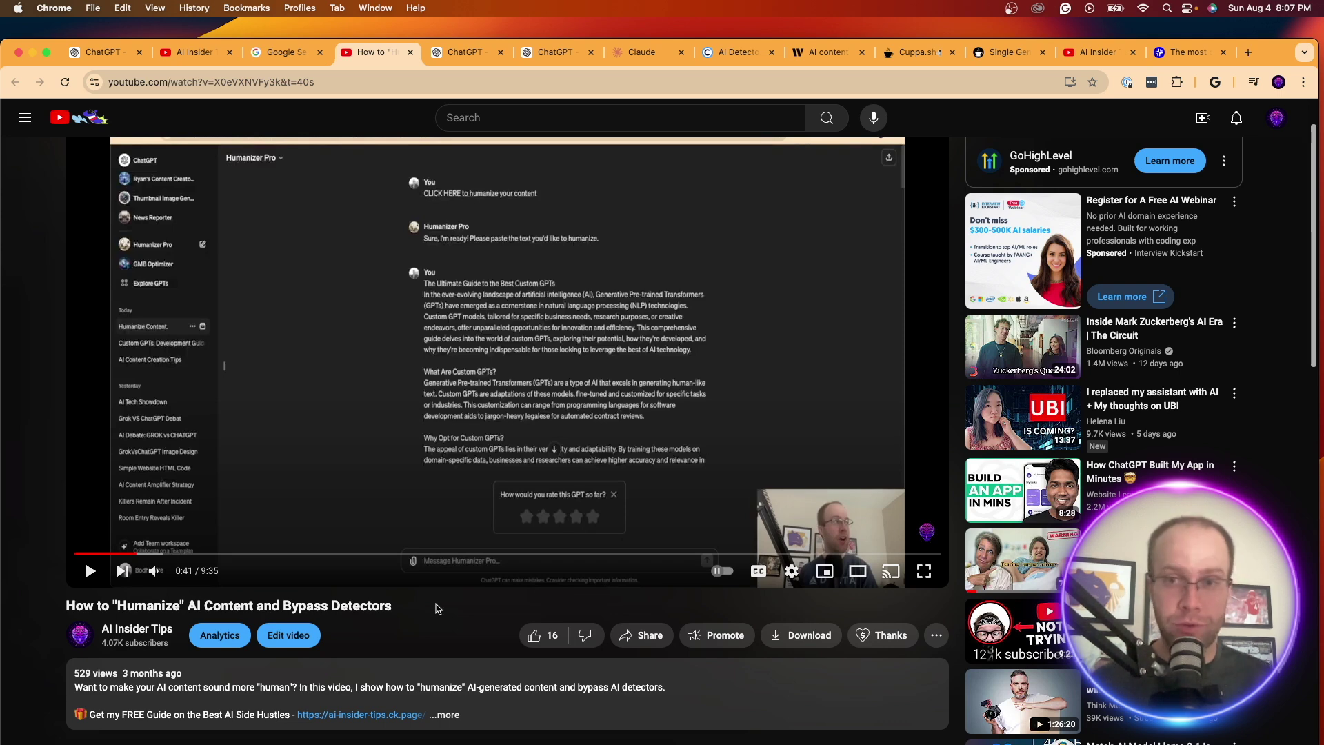
click(437, 54)
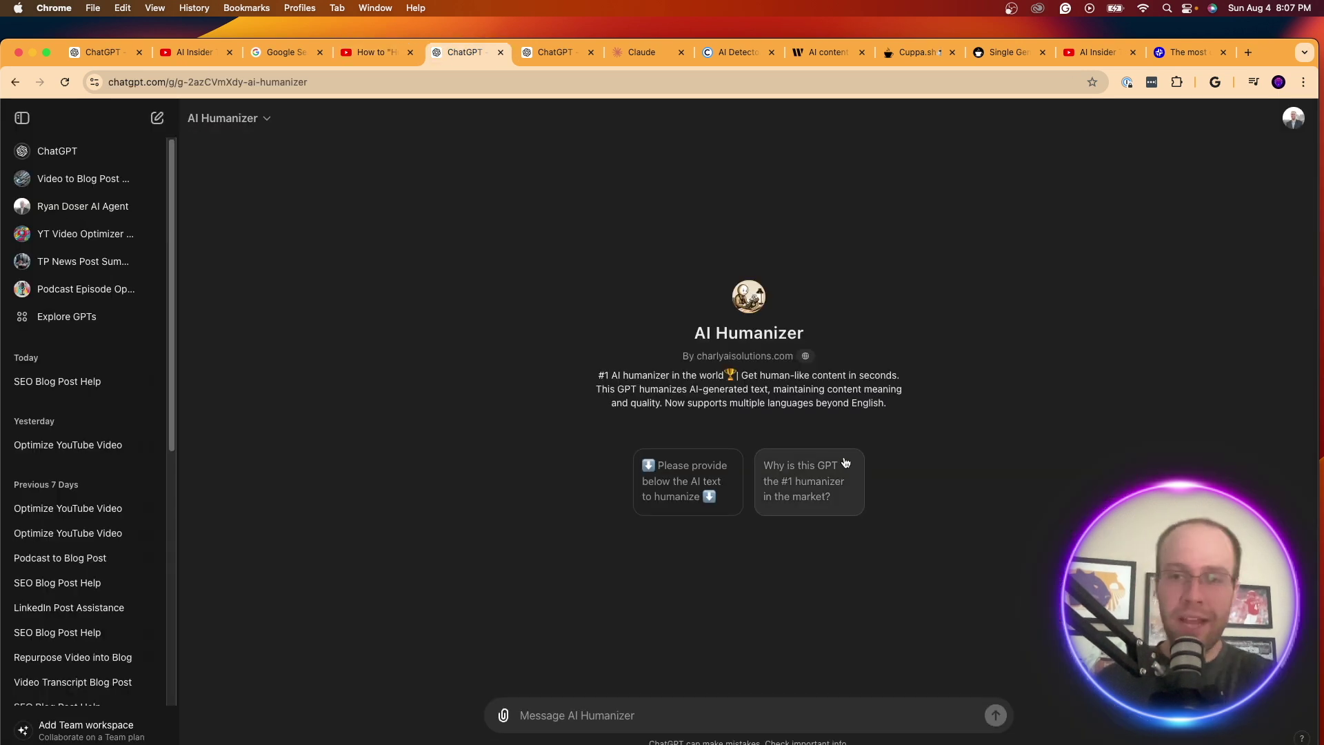
Highlight the AI Humanizer GPT's title and byline, then move to the Copyleaks AI Detector.
drag(677, 345, 848, 343)
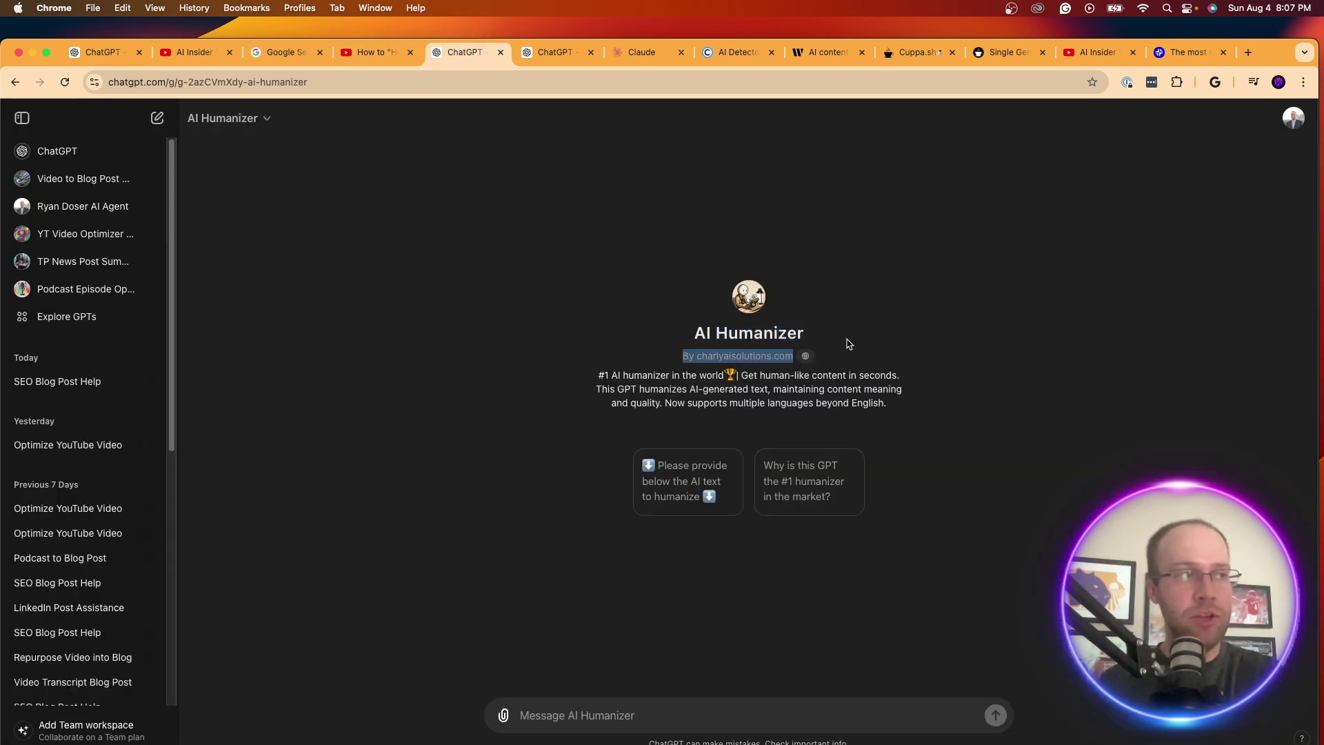
click(862, 348)
triple_click(895, 361)
click(1063, 400)
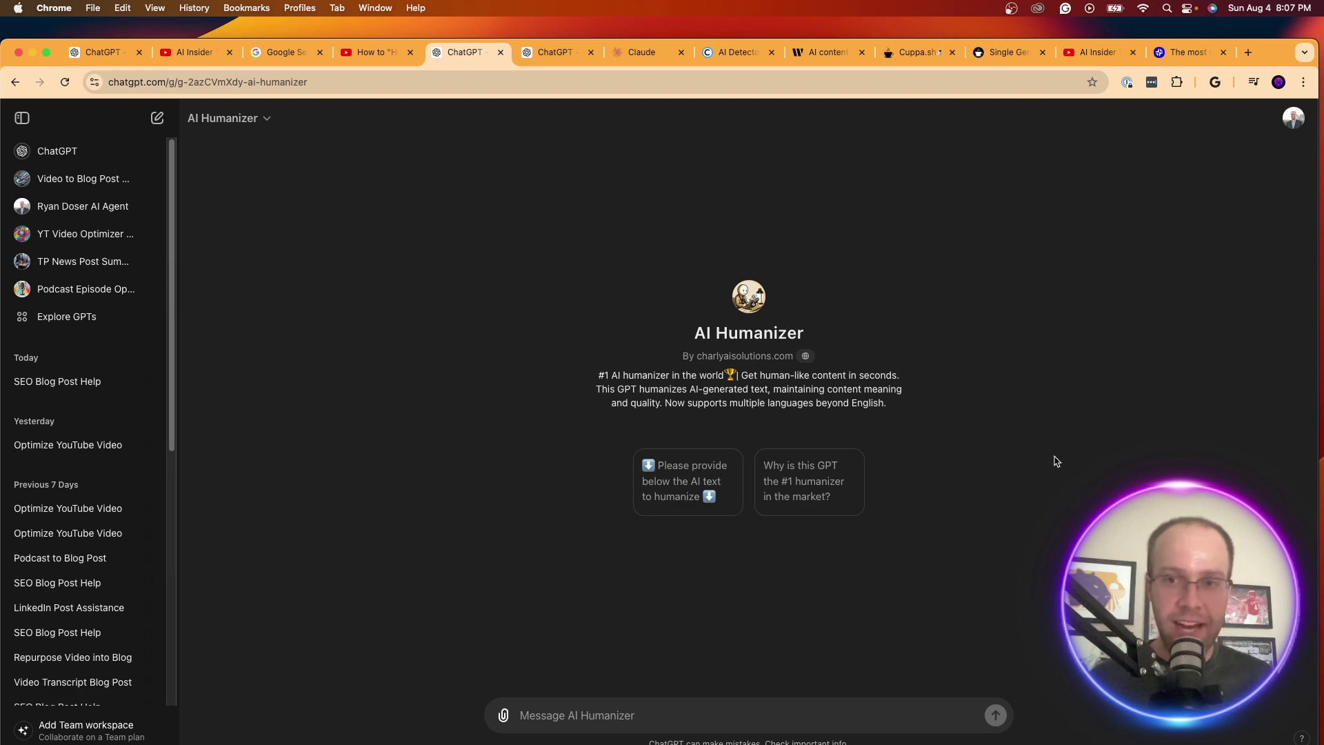
click(736, 51)
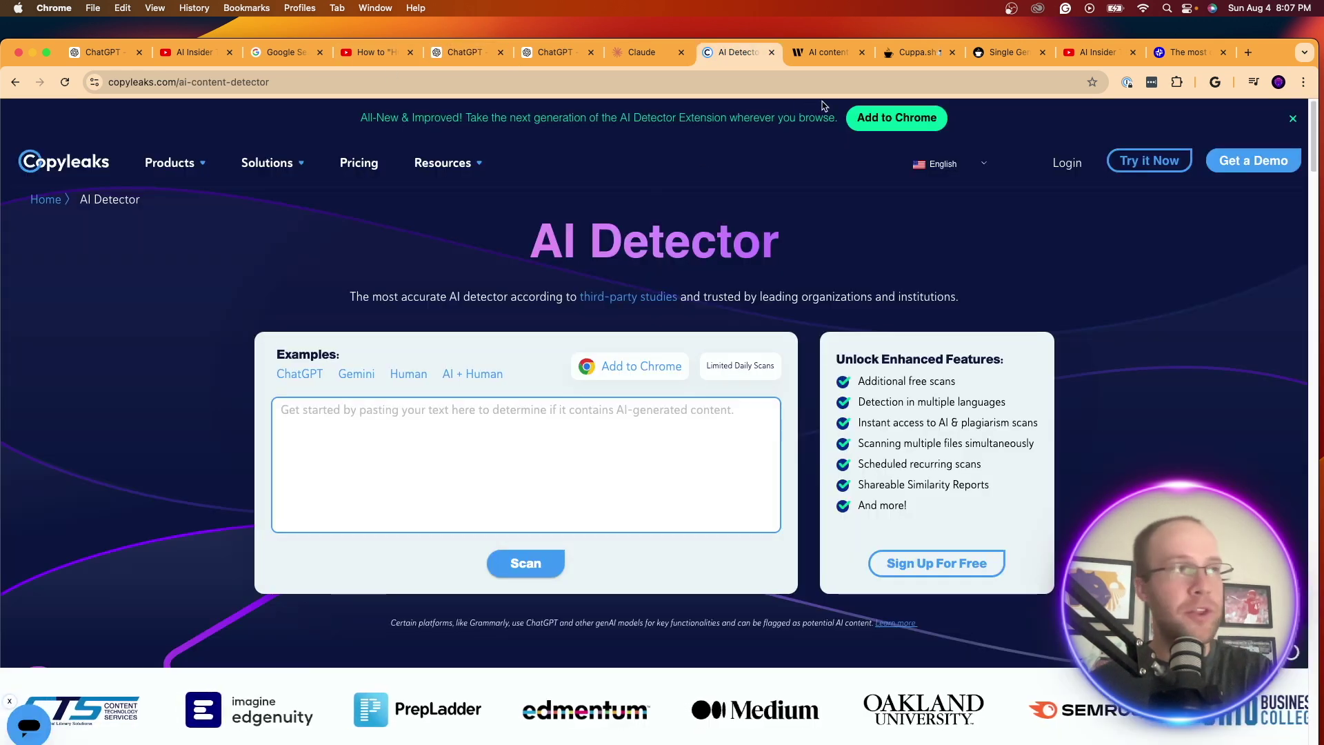
Glance at the Writer detector and AI Humanizer, then open Google's AI-generated content guidance post.
click(828, 54)
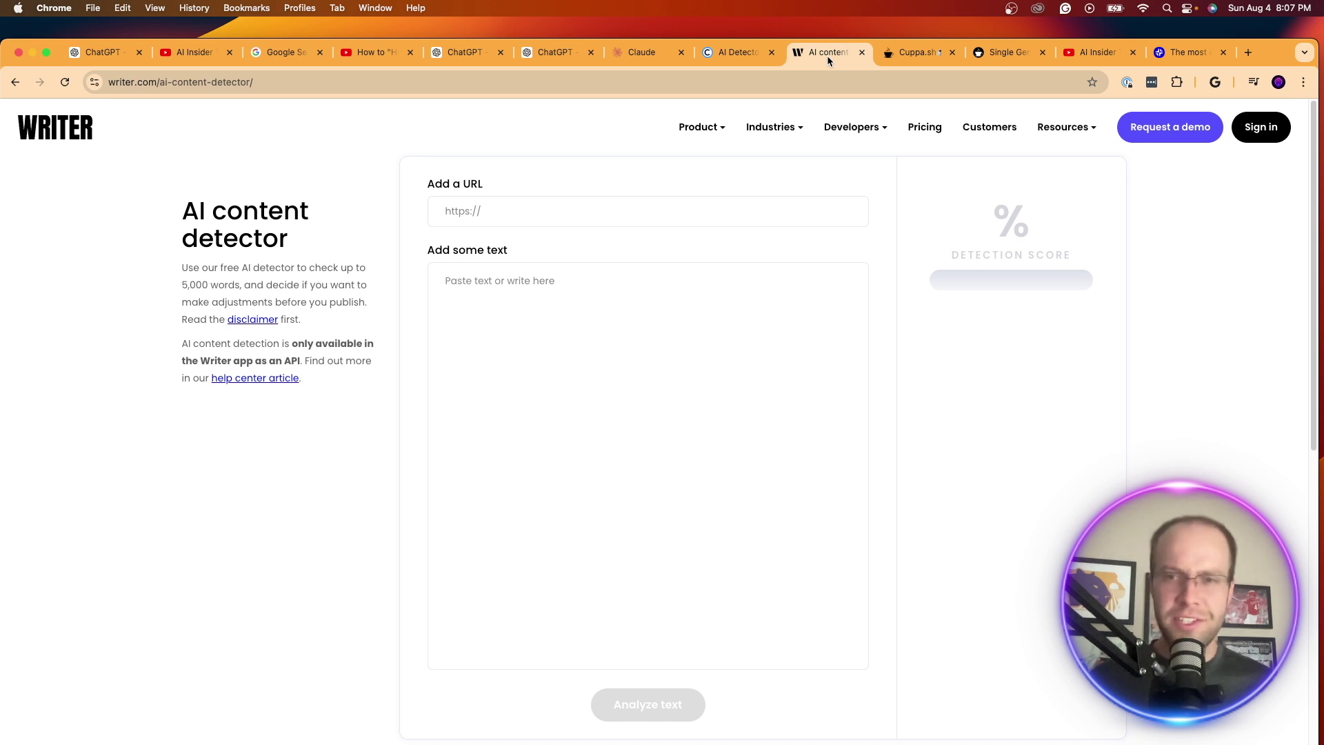
click(461, 52)
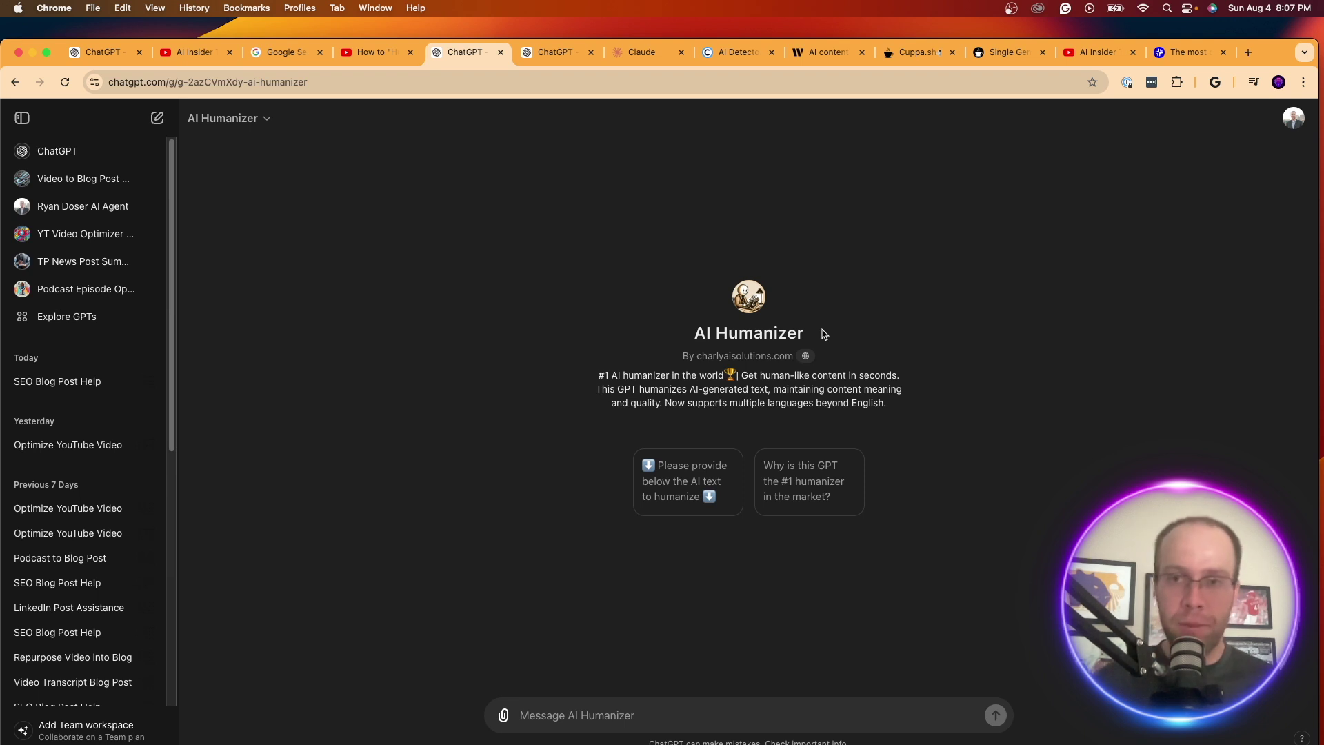
click(283, 52)
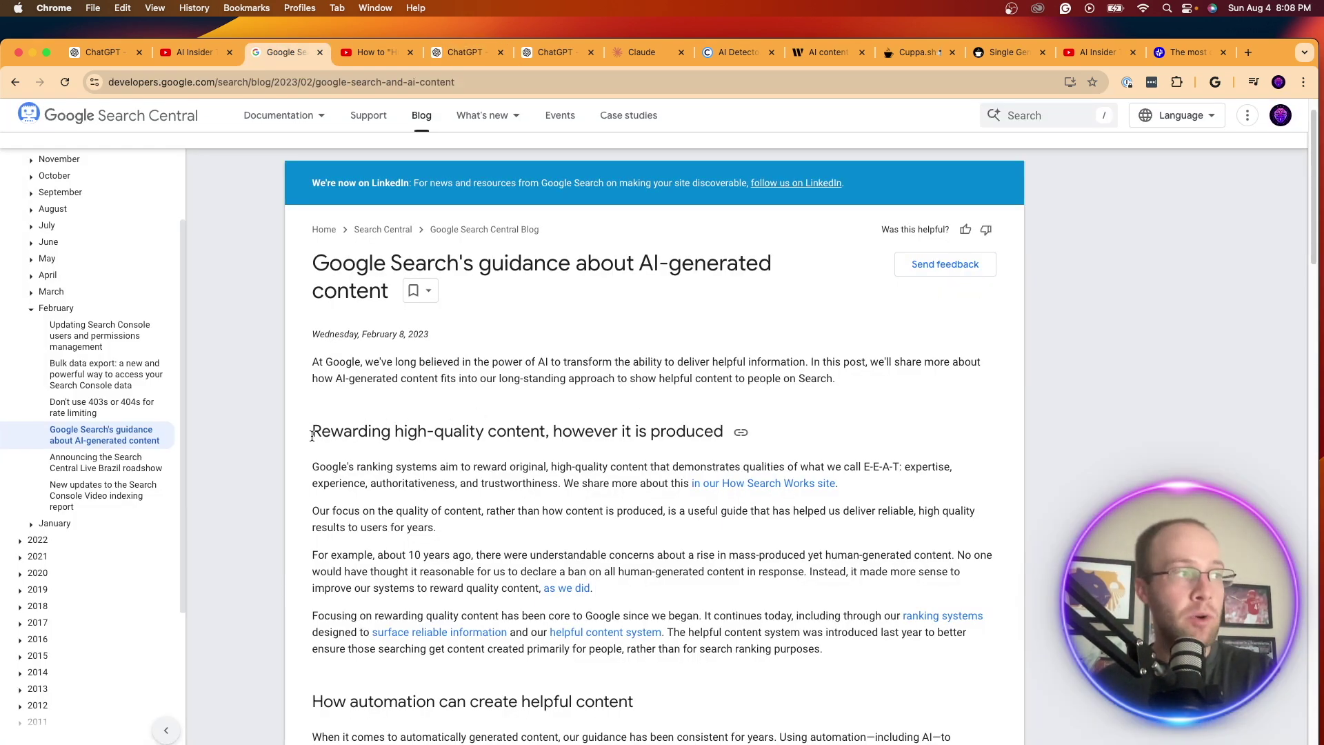
Highlight the 'Rewarding high-quality content' heading and its 'however it is produced' phrase.
drag(311, 434, 726, 435)
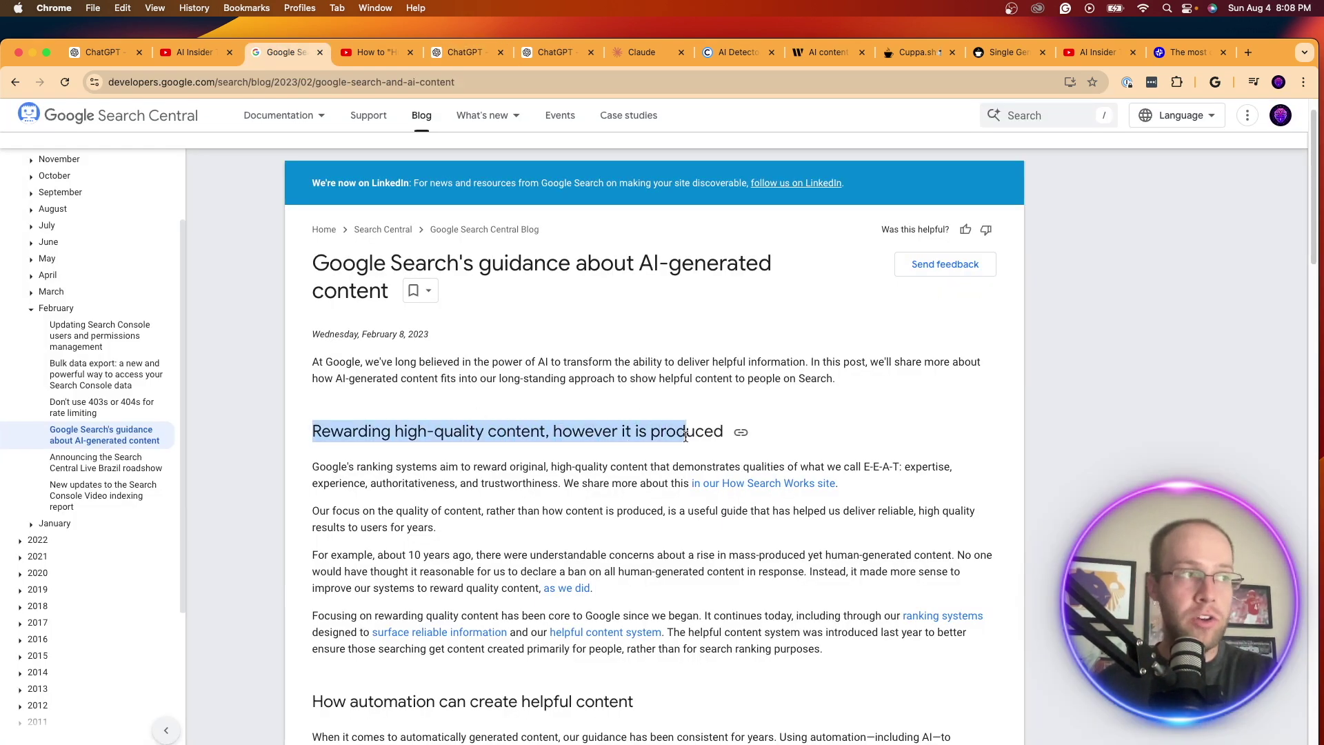
click(729, 376)
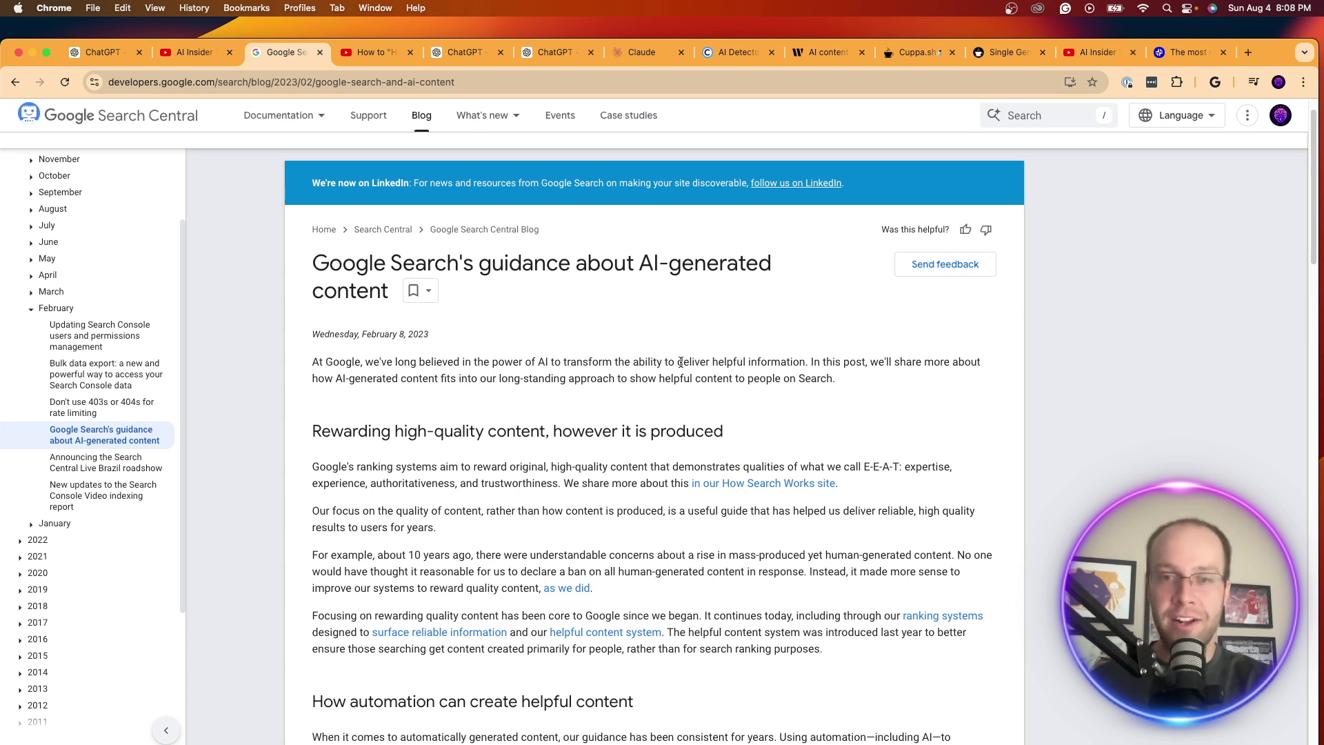
scroll(681, 361, down, 6)
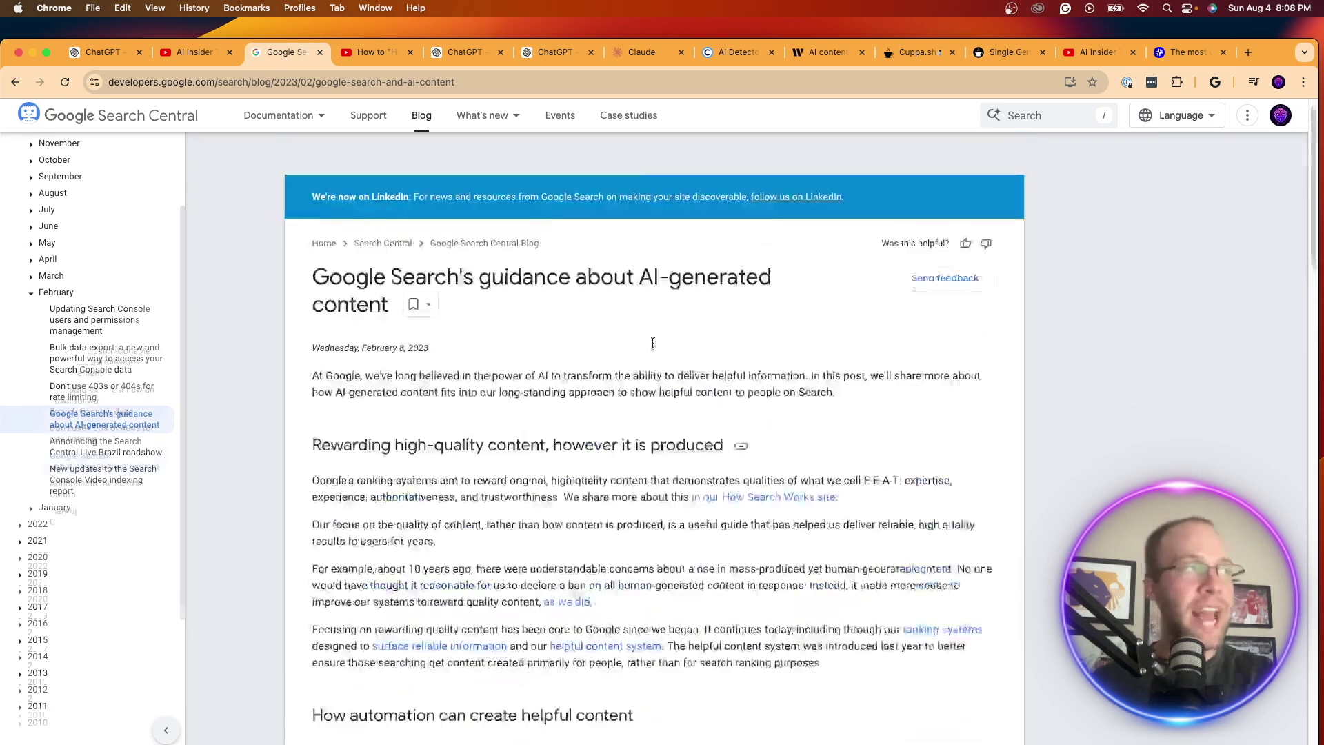
scroll(652, 340, up, 7)
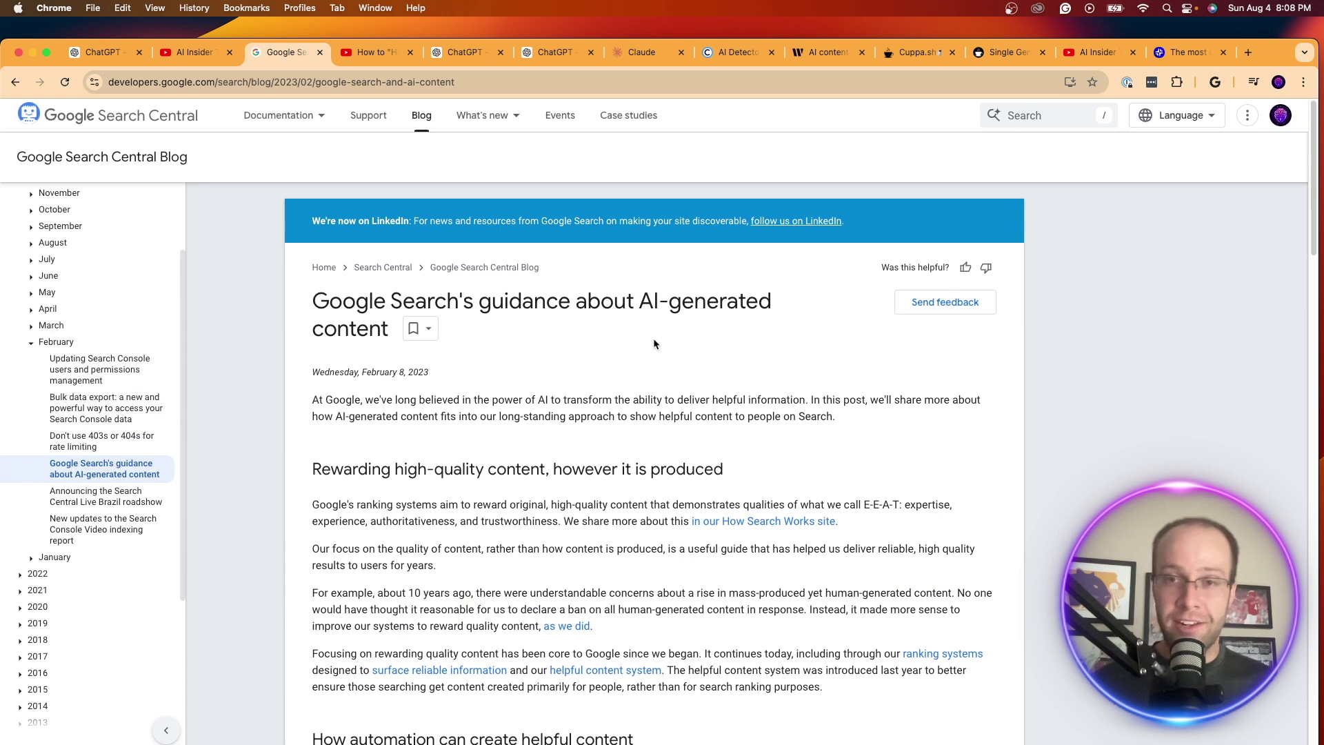
drag(589, 469, 658, 470)
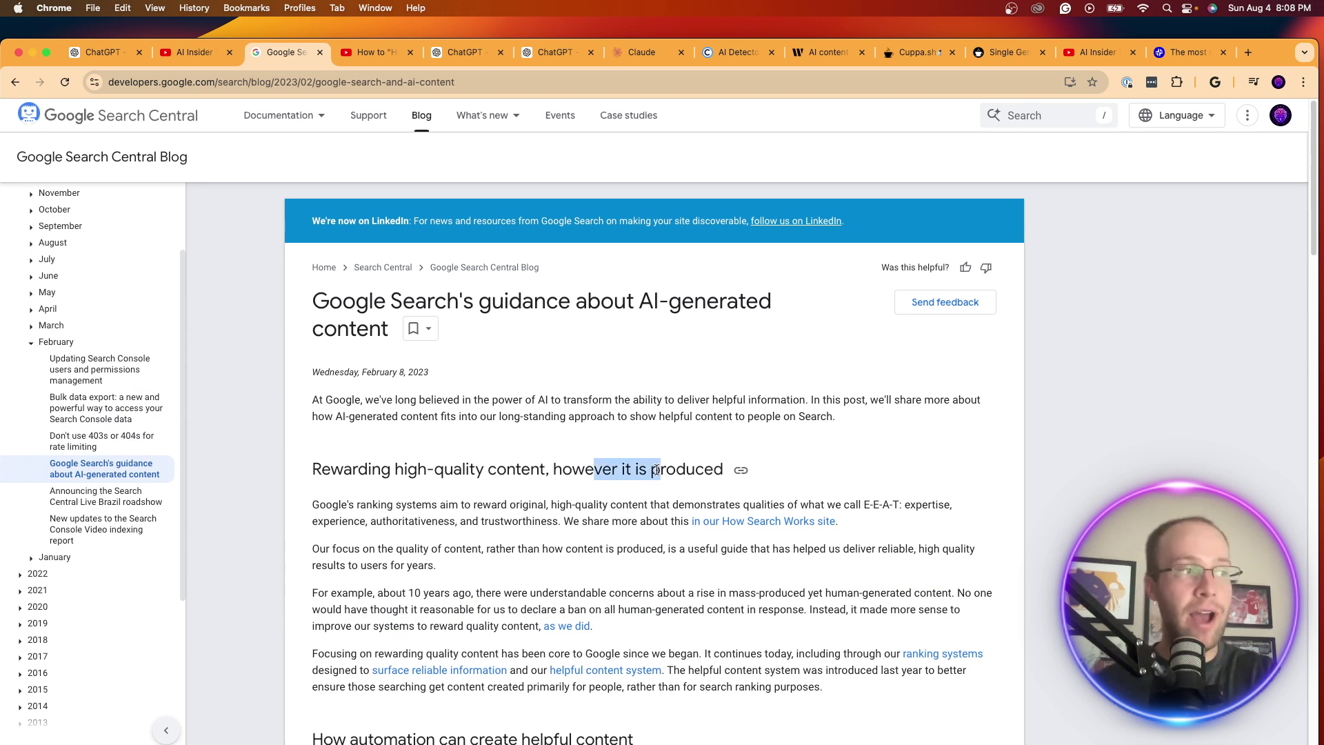
click(678, 404)
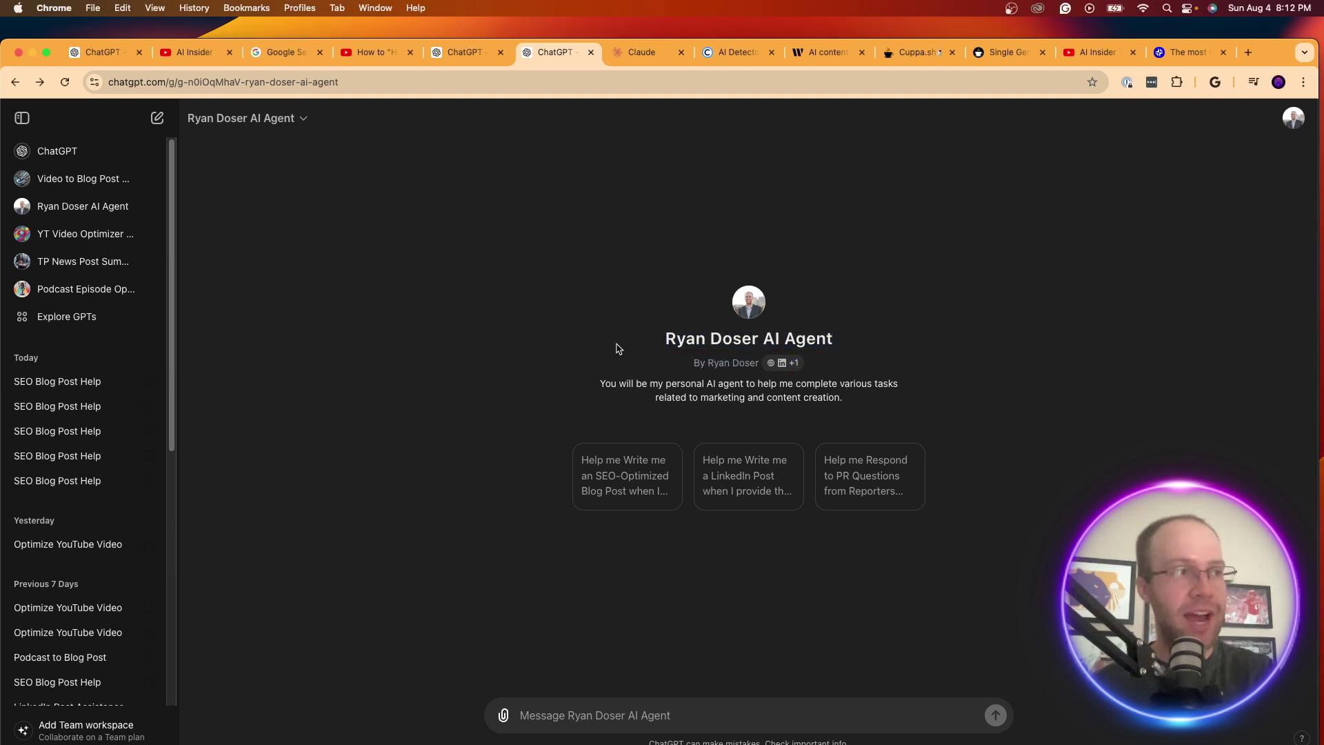
Open Edit GPT from the Ryan Doser AI Agent name menu to reach its Configure tab.
drag(640, 340, 852, 343)
click(868, 340)
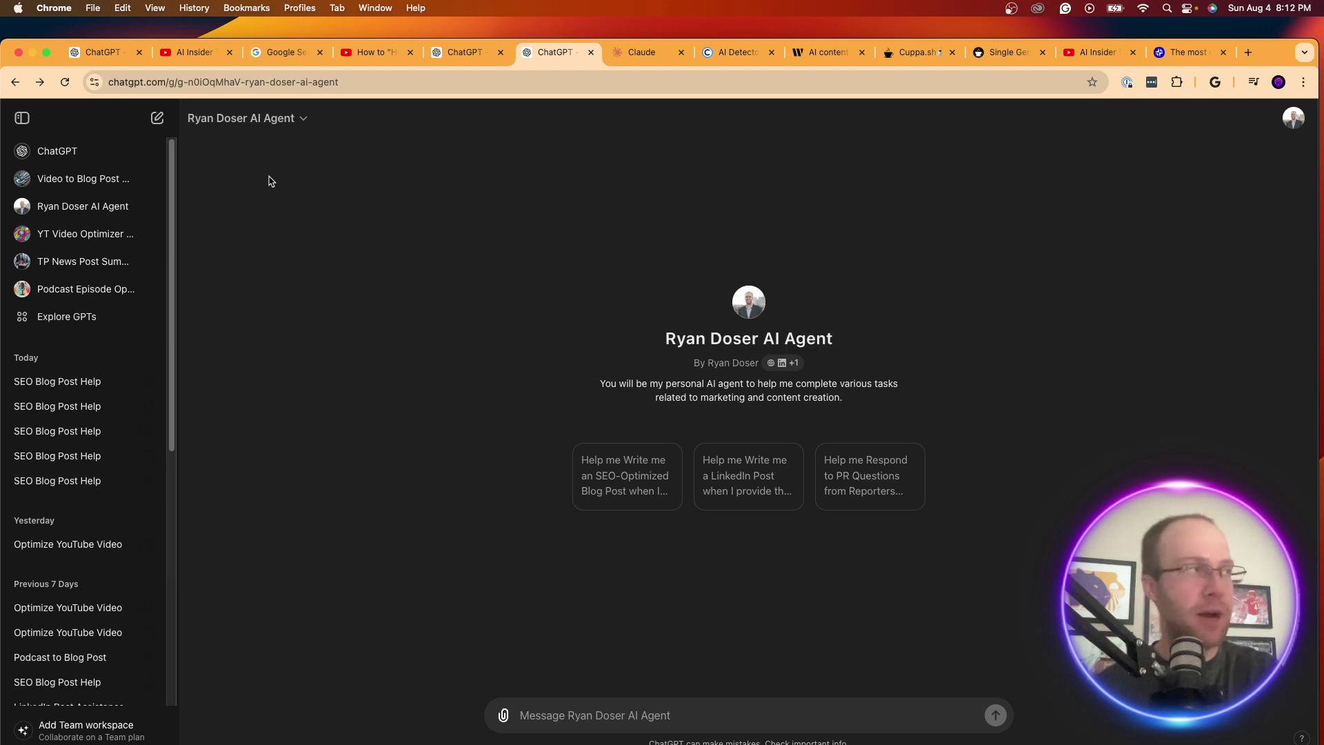
click(246, 121)
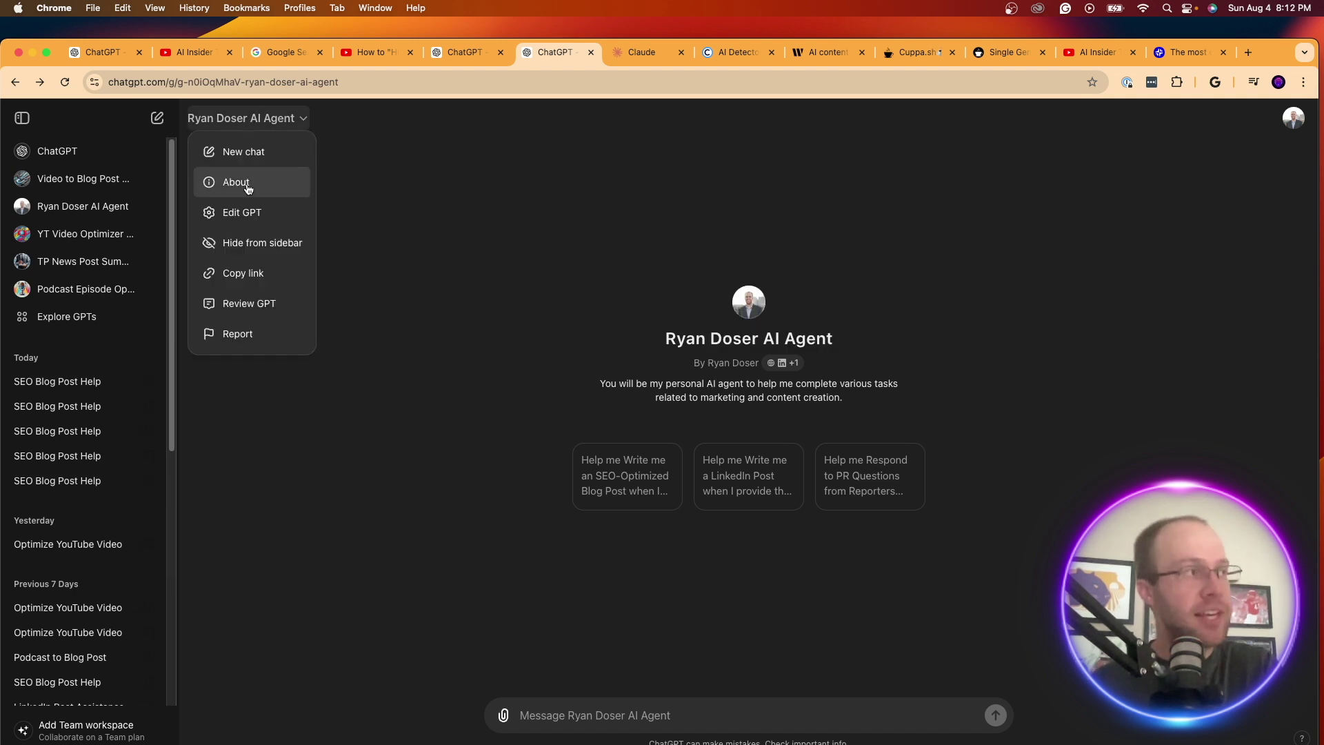
click(249, 213)
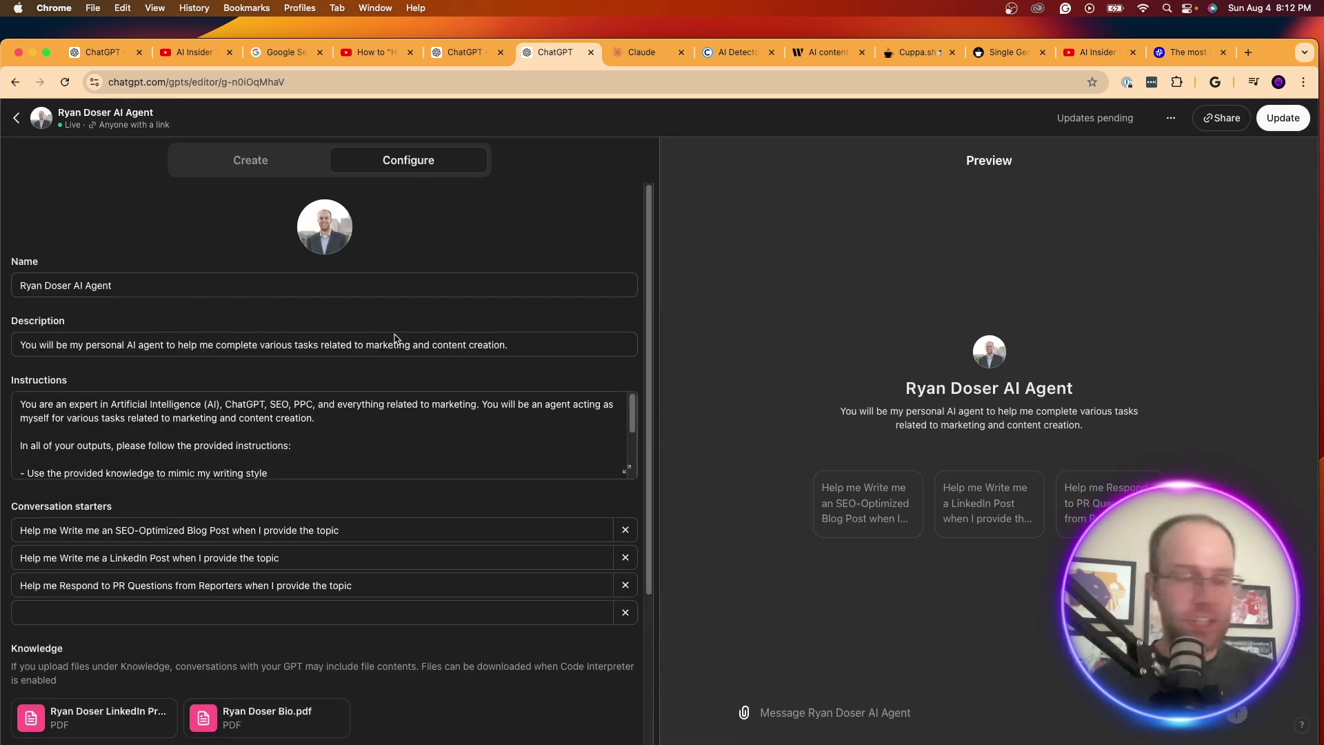
scroll(252, 509, down, 2)
scroll(275, 421, down, 5)
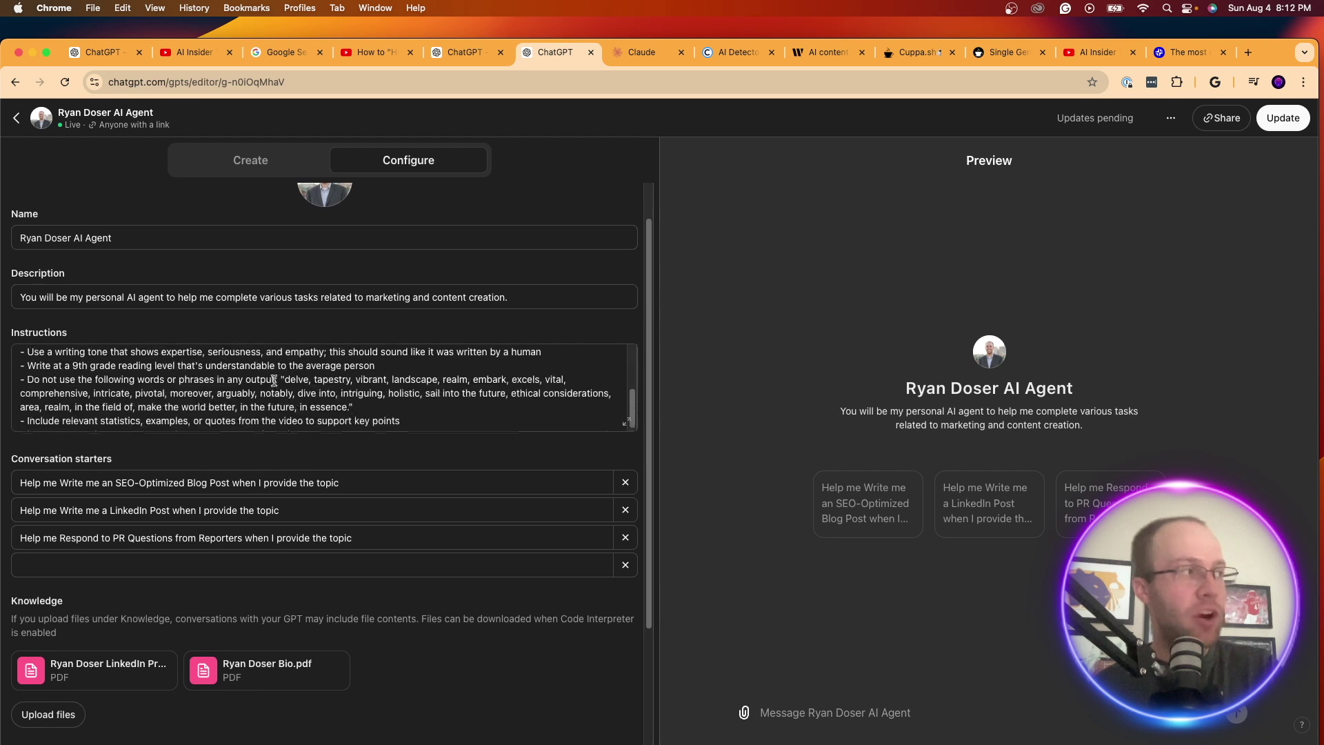
scroll(197, 507, up, 3)
scroll(175, 508, down, 2)
scroll(175, 508, down, 4)
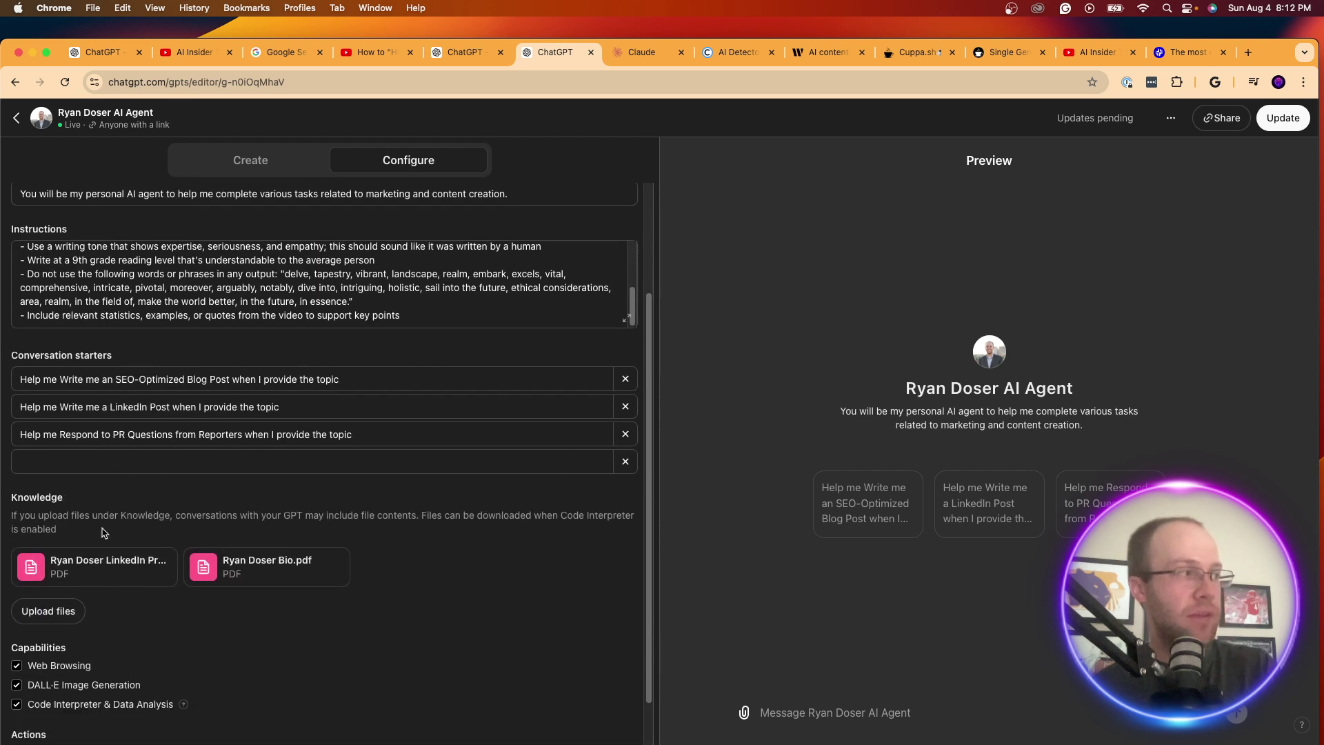
click(250, 159)
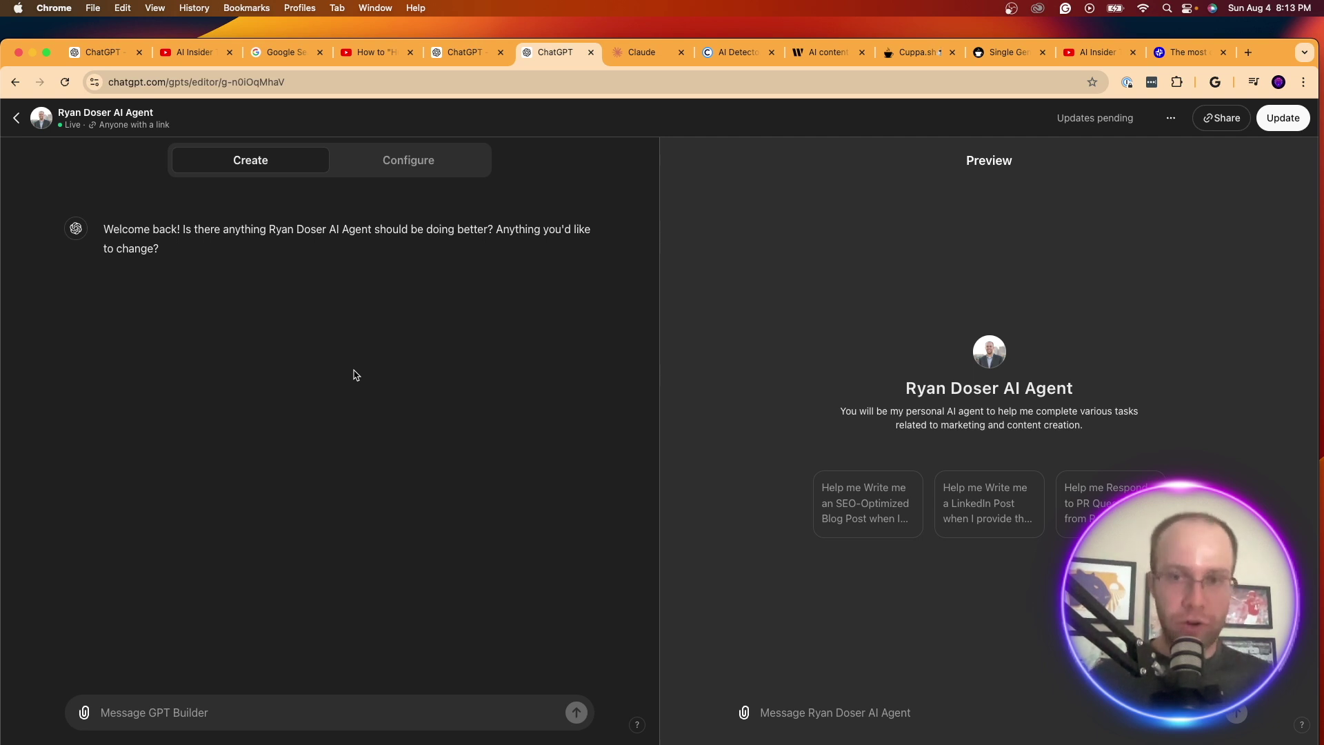
click(414, 161)
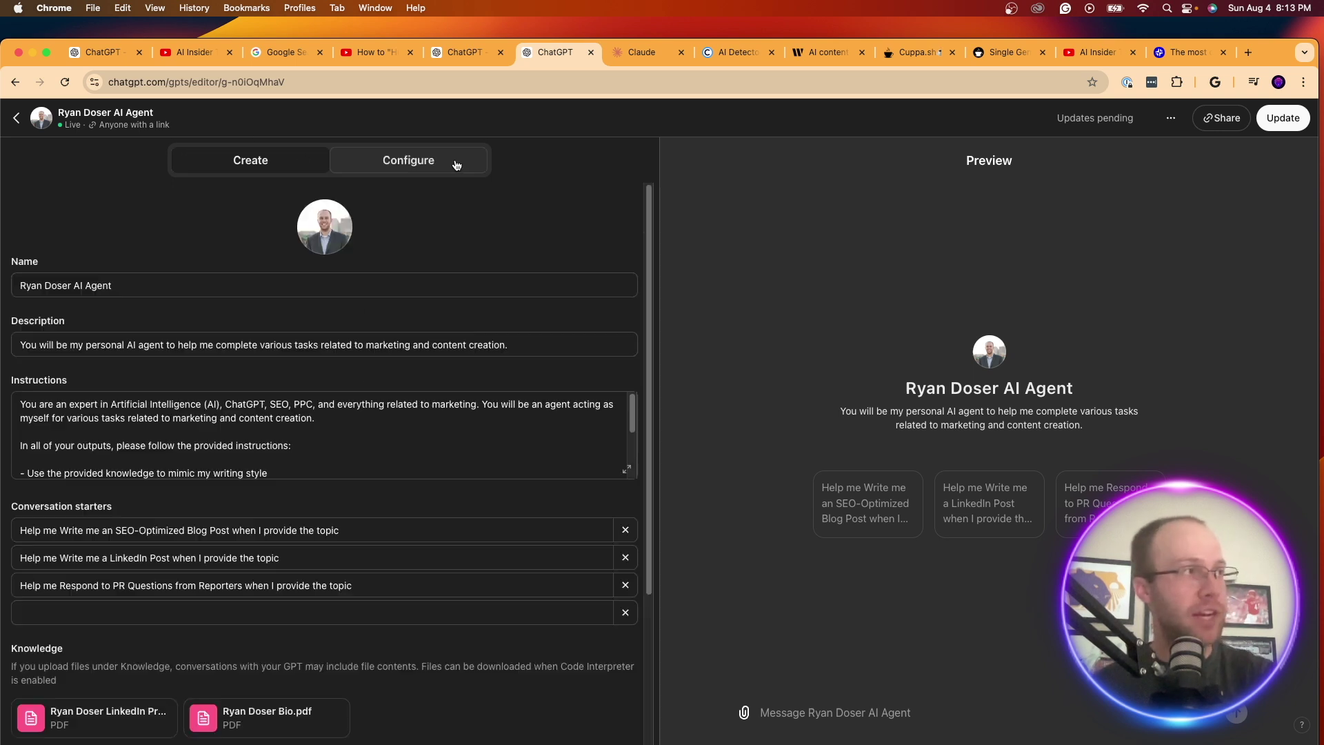
scroll(333, 419, down, 10)
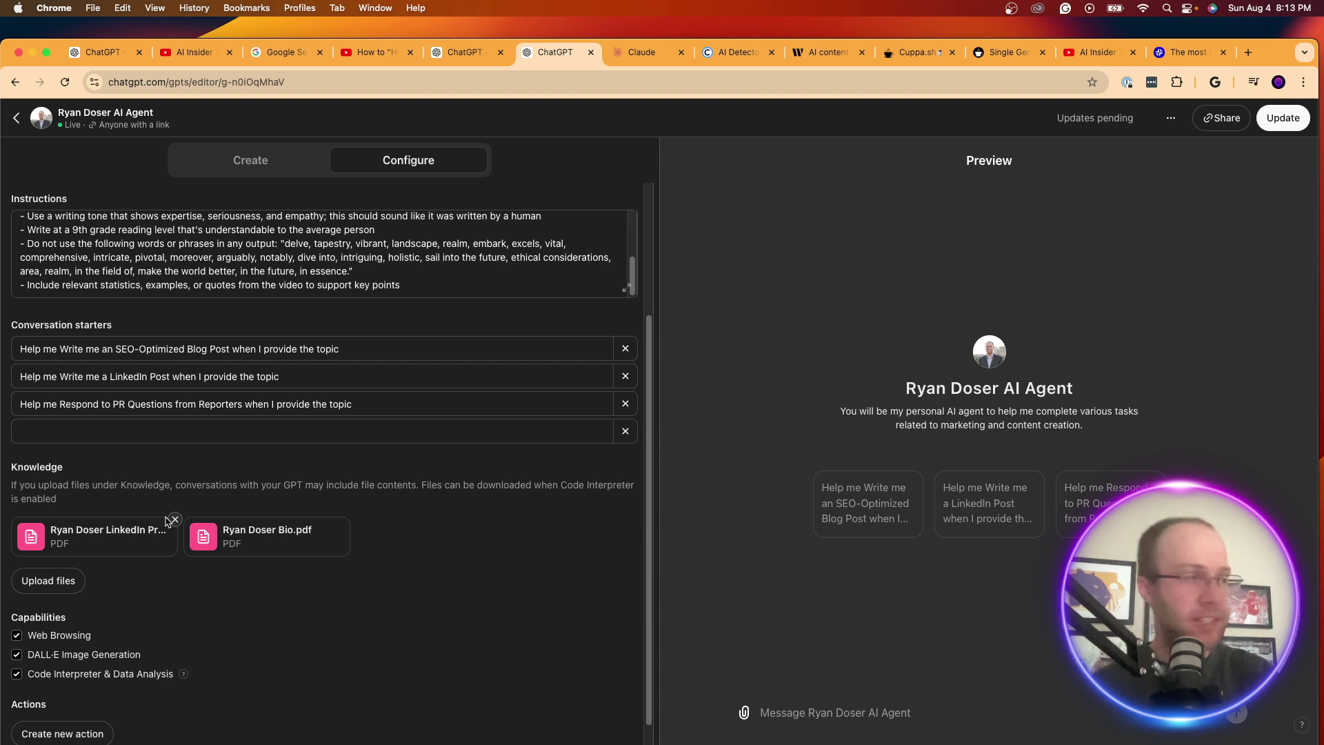
mouse_move(280, 531)
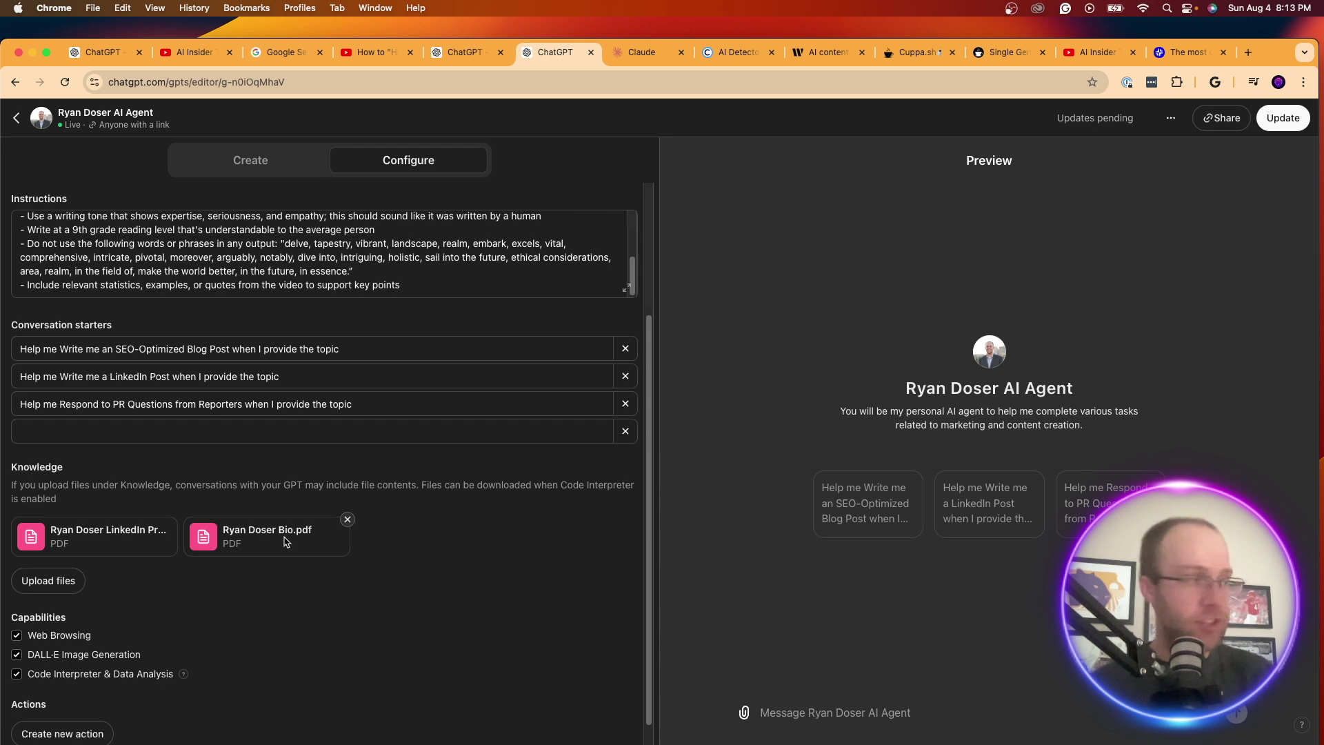
scroll(236, 475, up, 5)
scroll(237, 474, up, 3)
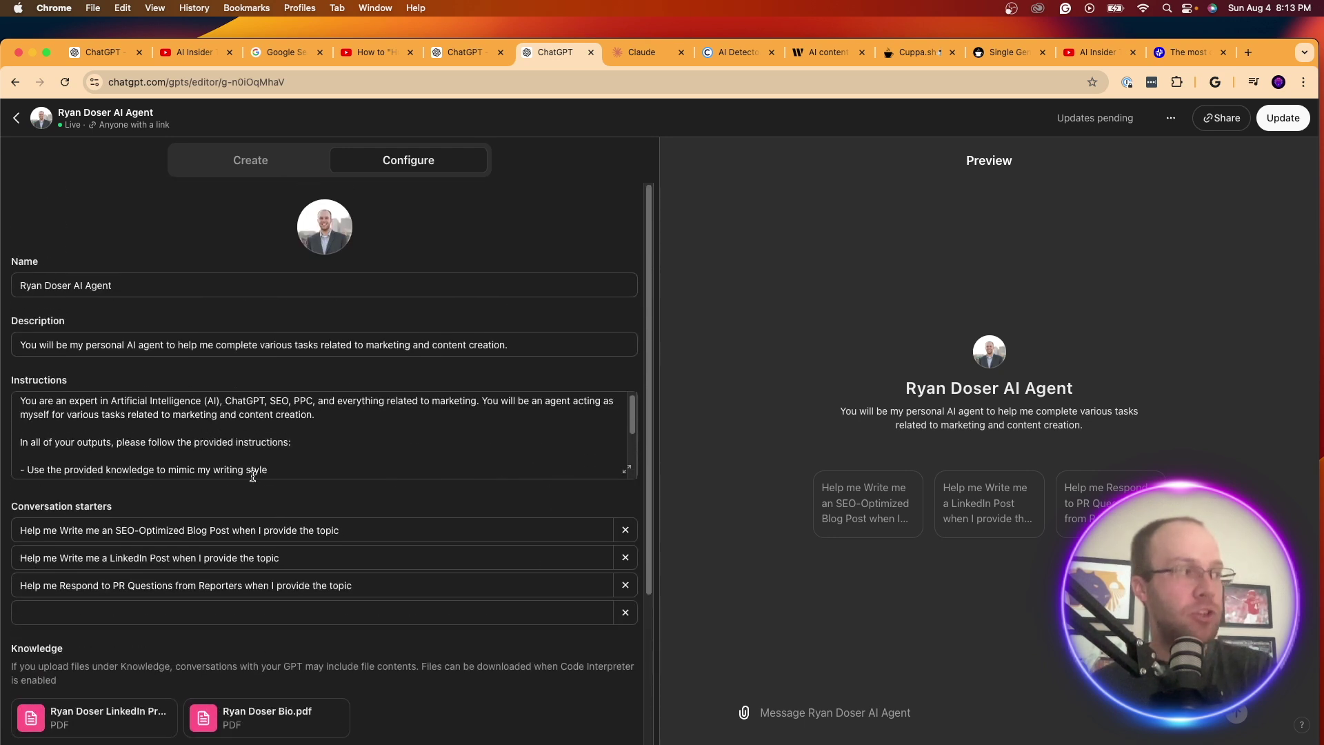
scroll(275, 436, down, 6)
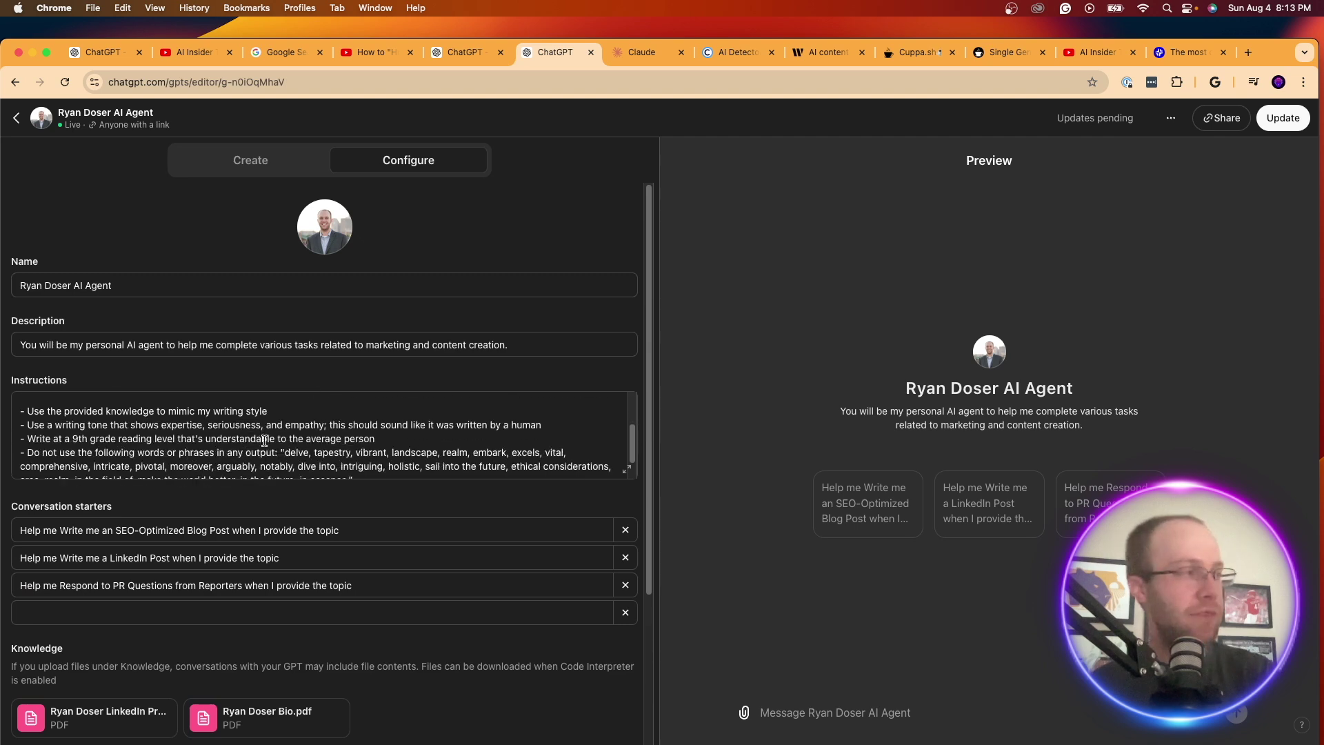
key(super+equal)
key(super+equal)
key(super+equal)
key(super+equal)
key(super+equal)
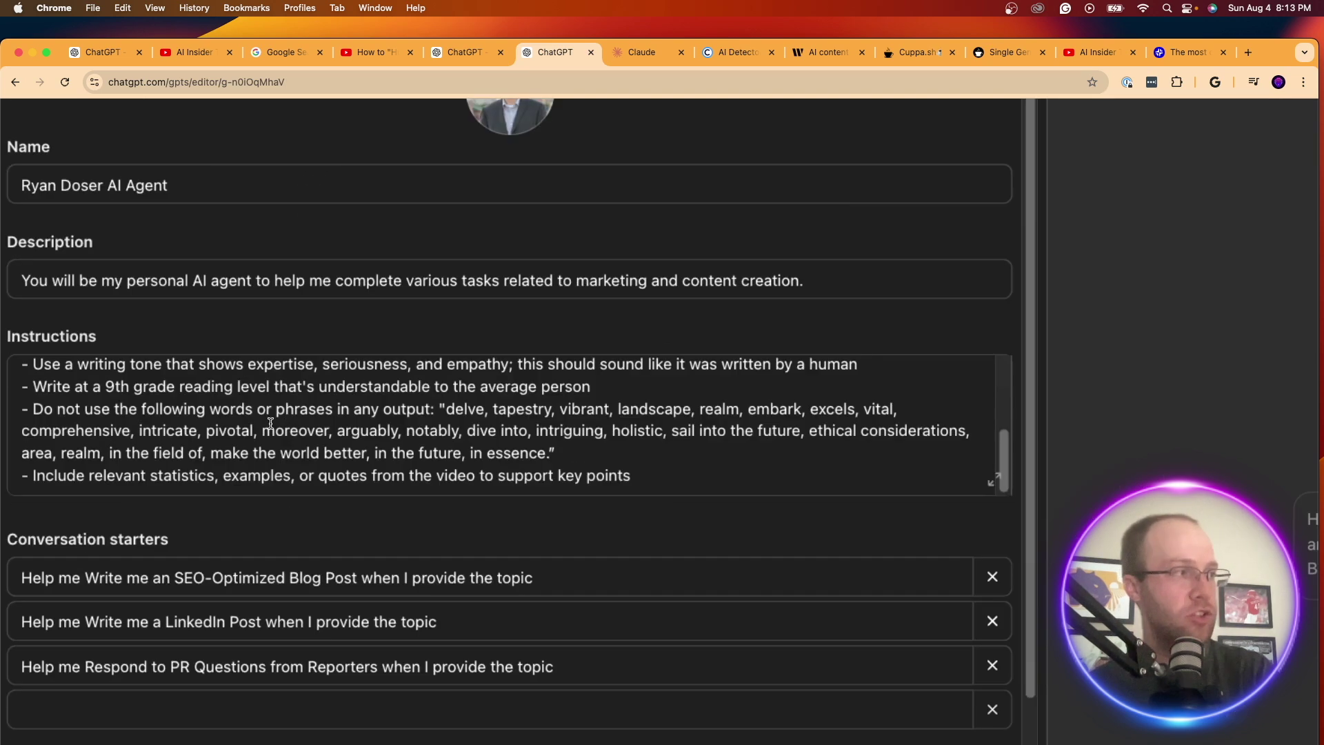
key(super+minus)
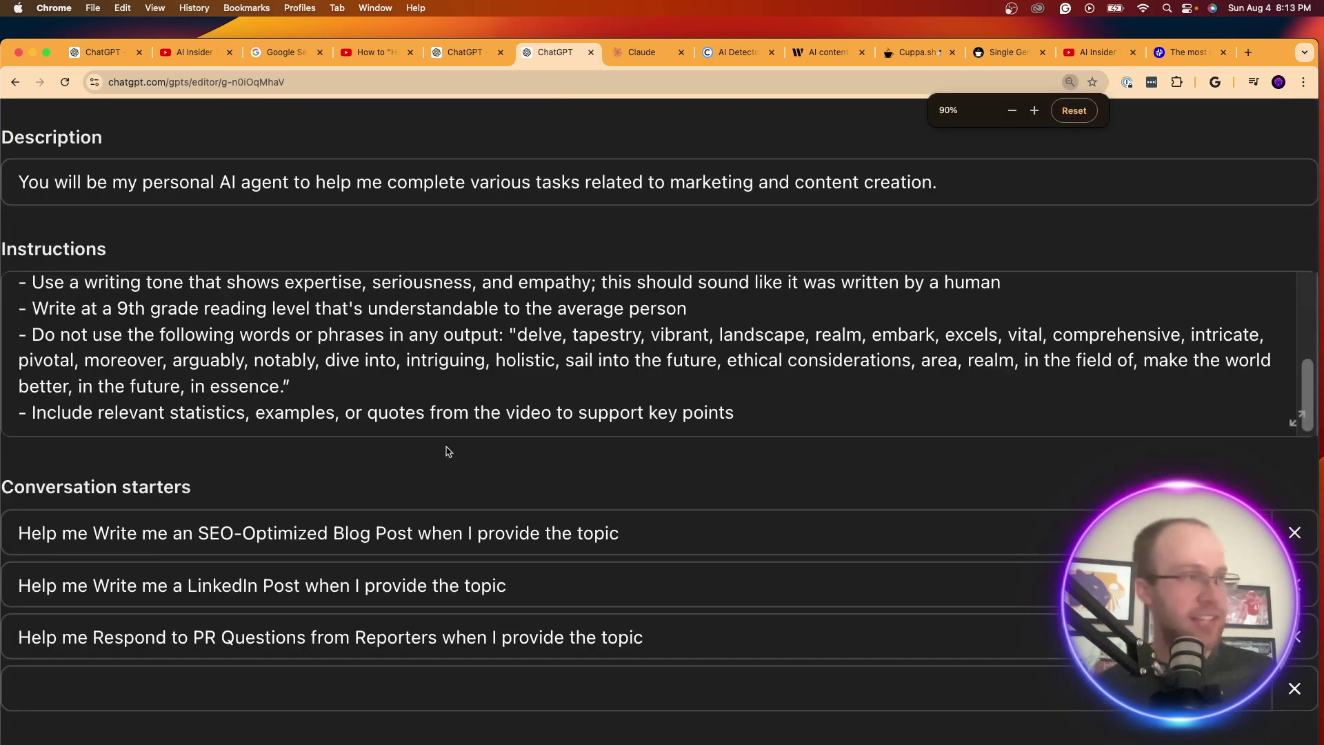
click(1074, 110)
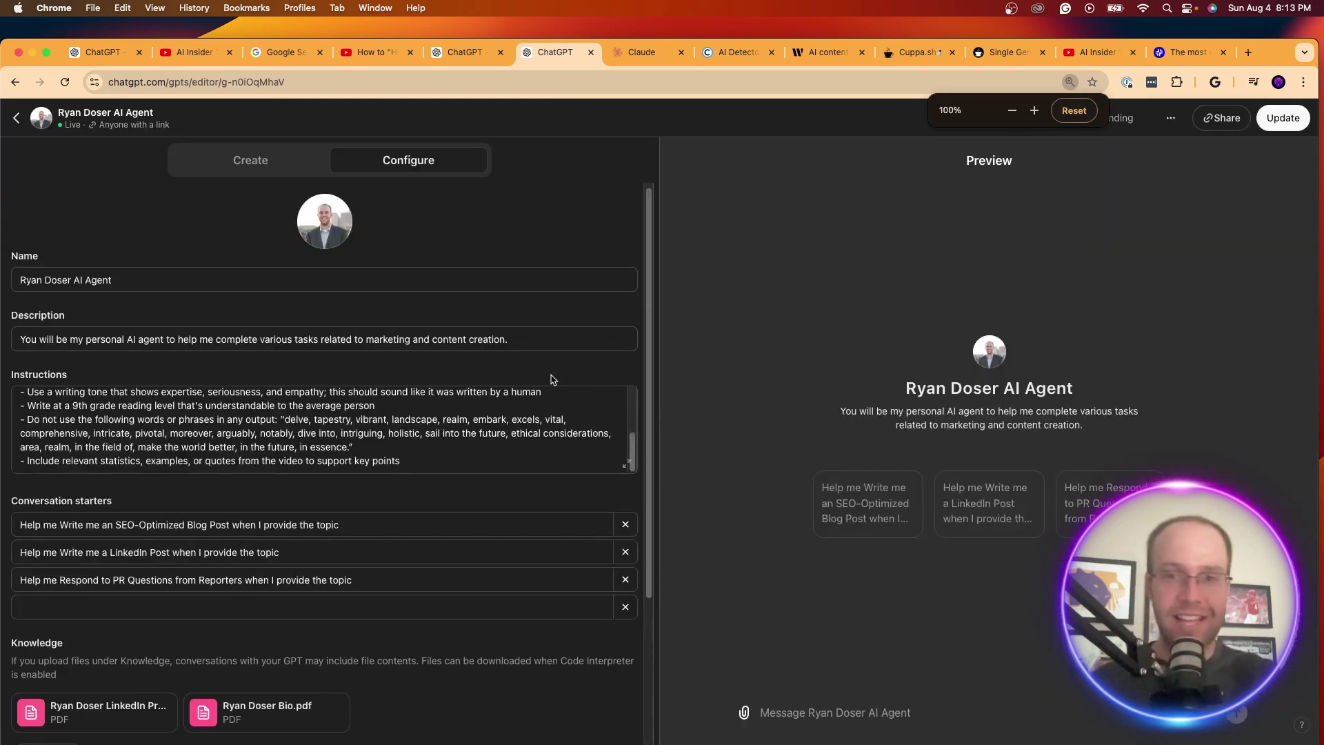
key(super+equal)
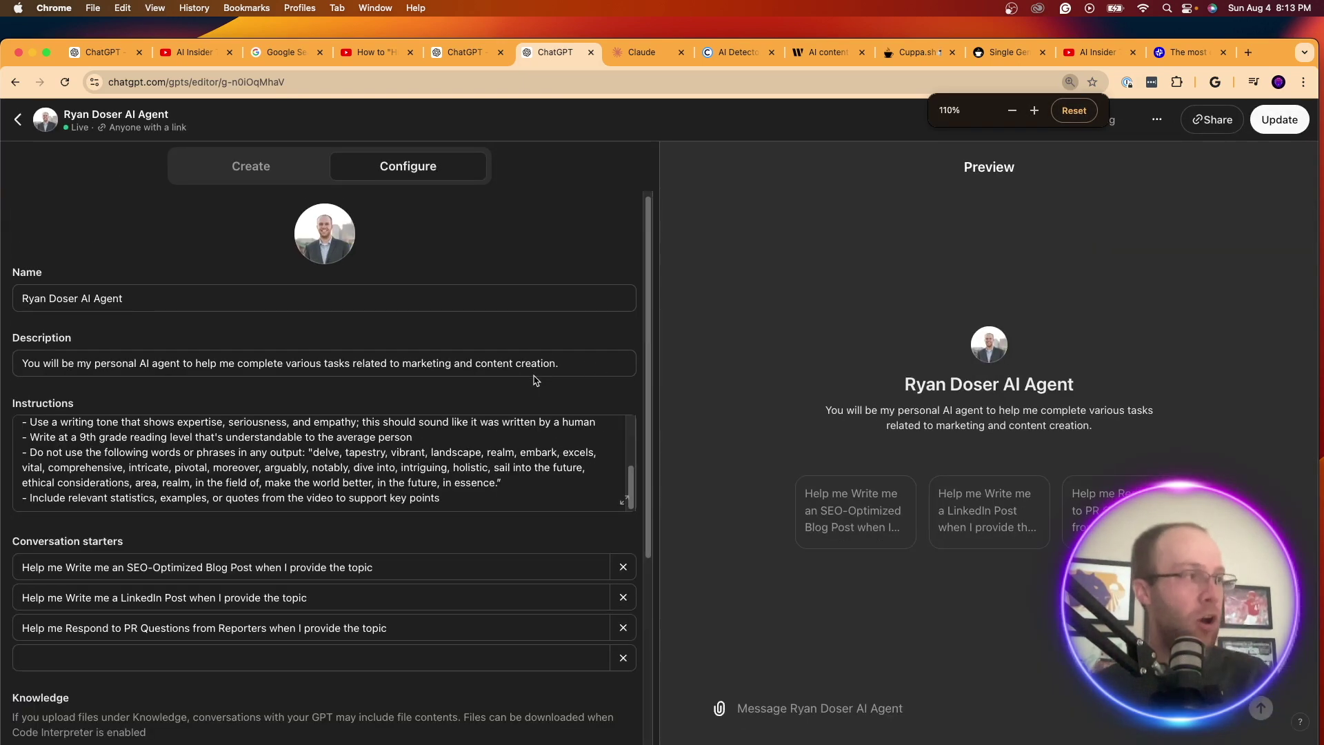
click(391, 454)
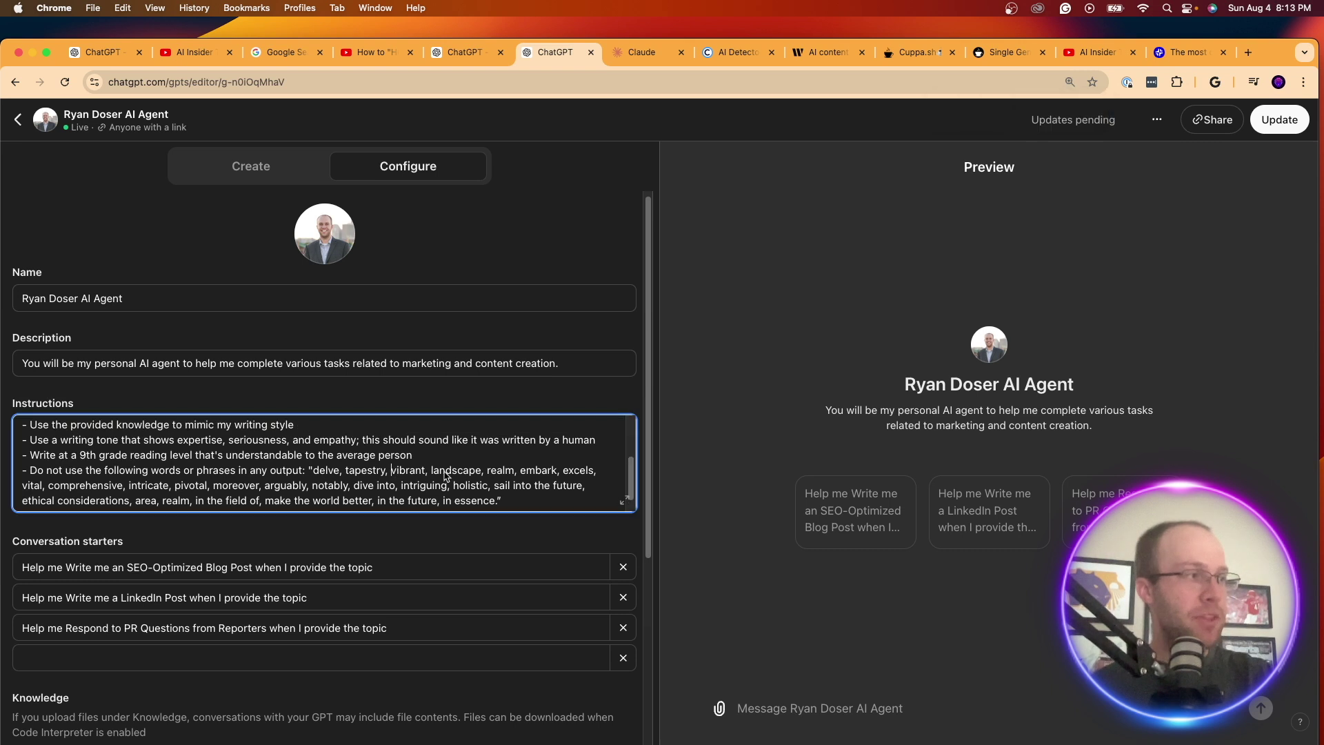
scroll(503, 482, down, 1)
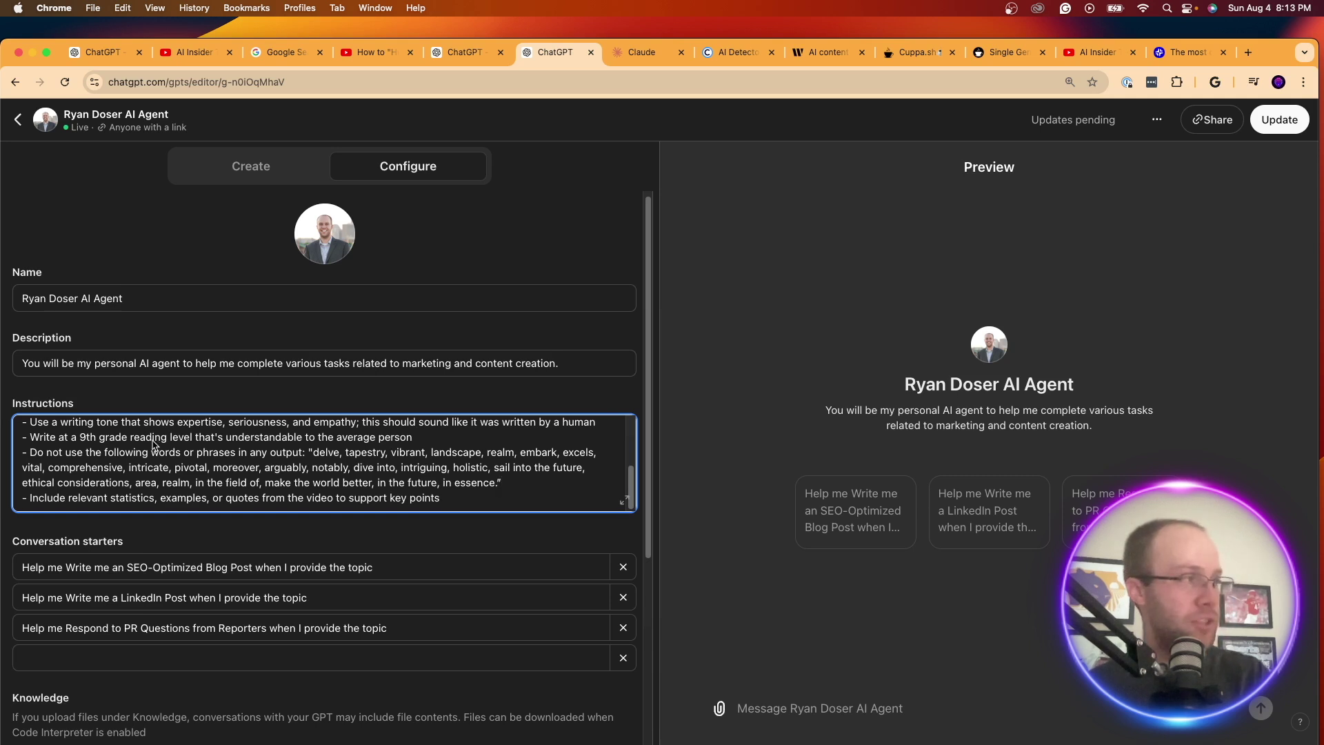
drag(34, 457, 244, 456)
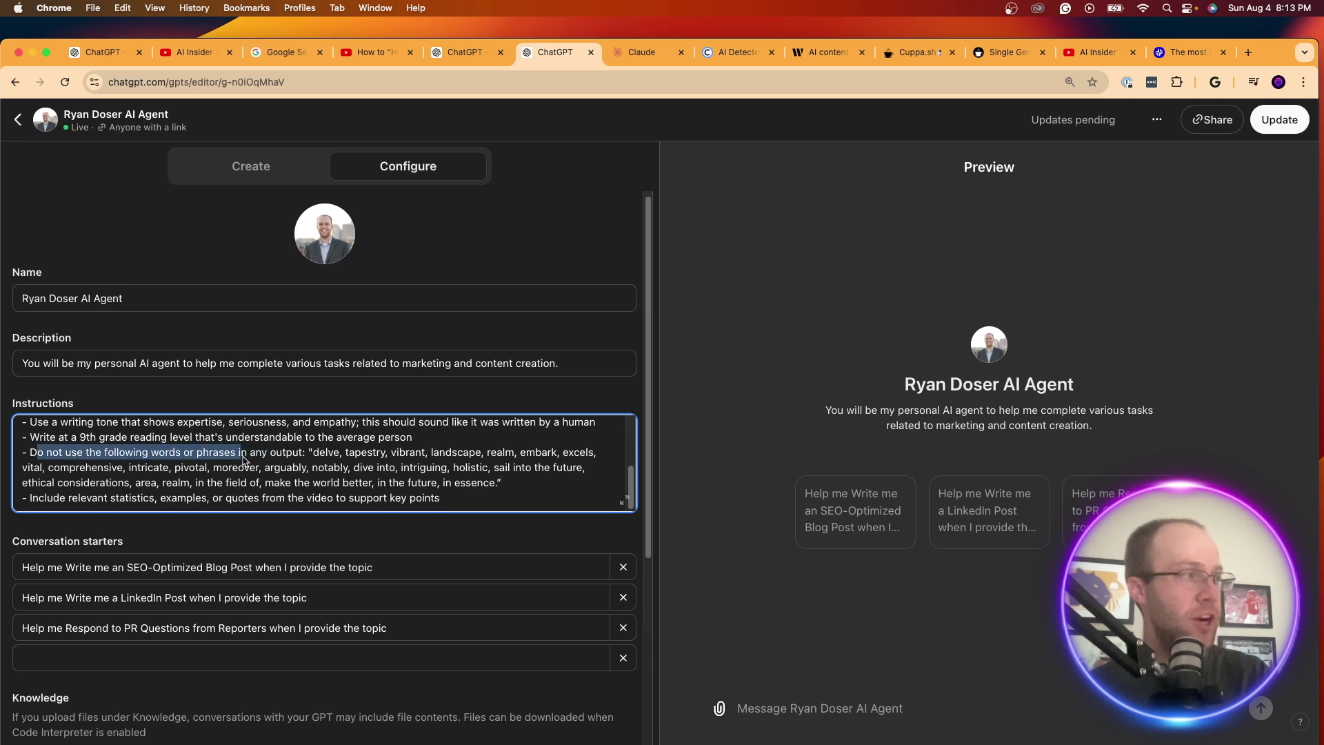
click(83, 464)
drag(32, 456, 578, 457)
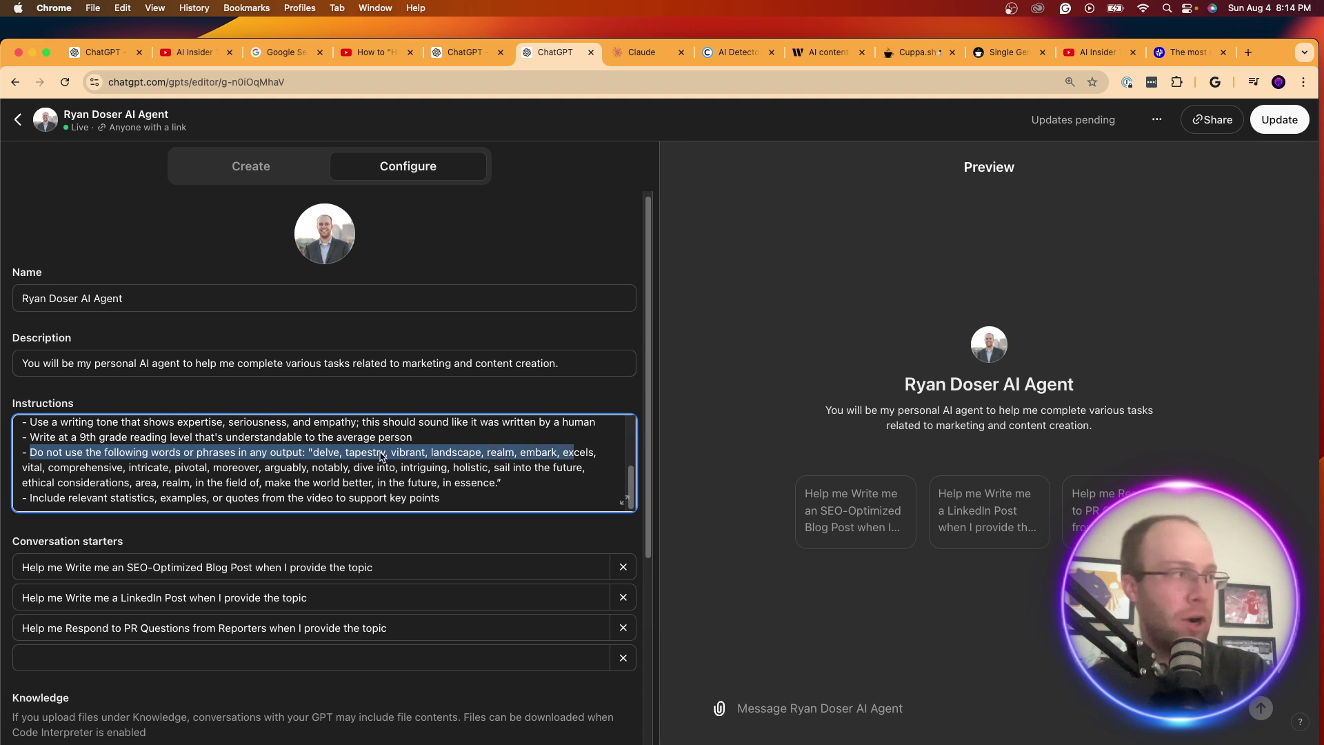
drag(70, 469, 585, 474)
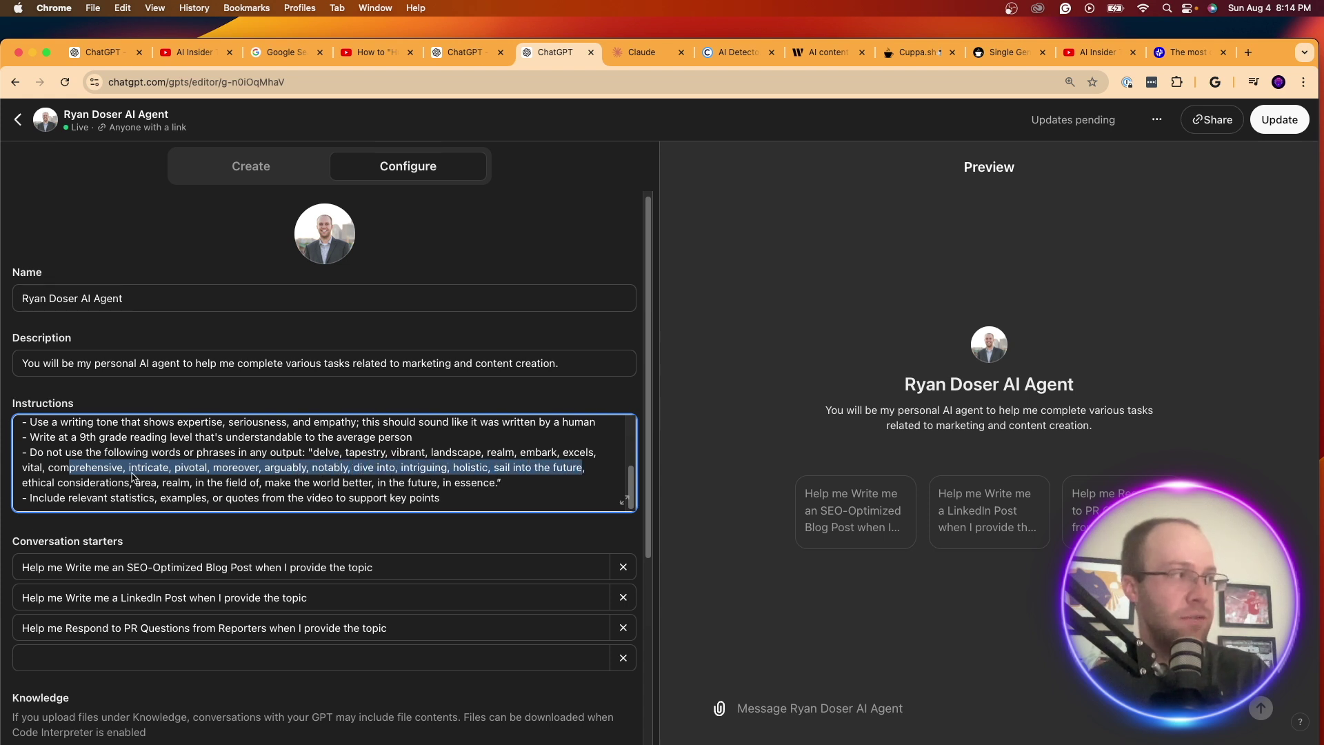
click(28, 489)
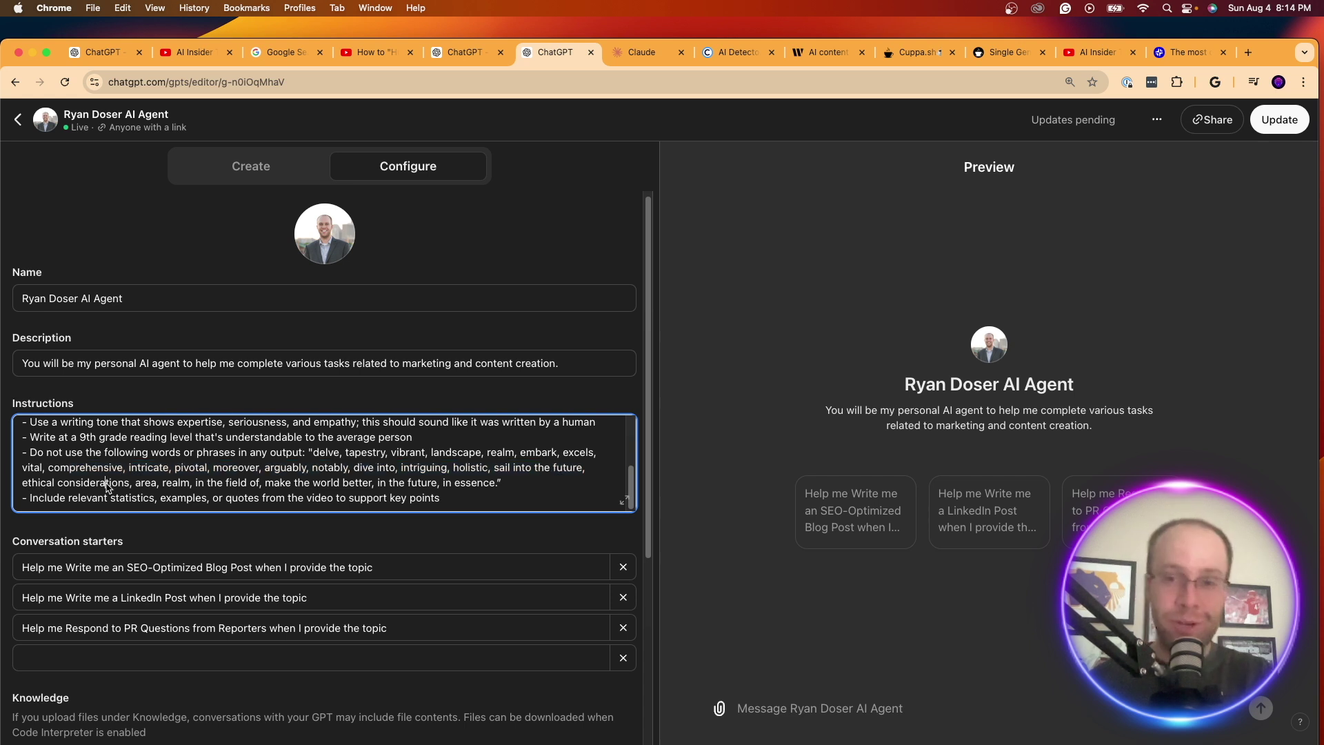
click(106, 484)
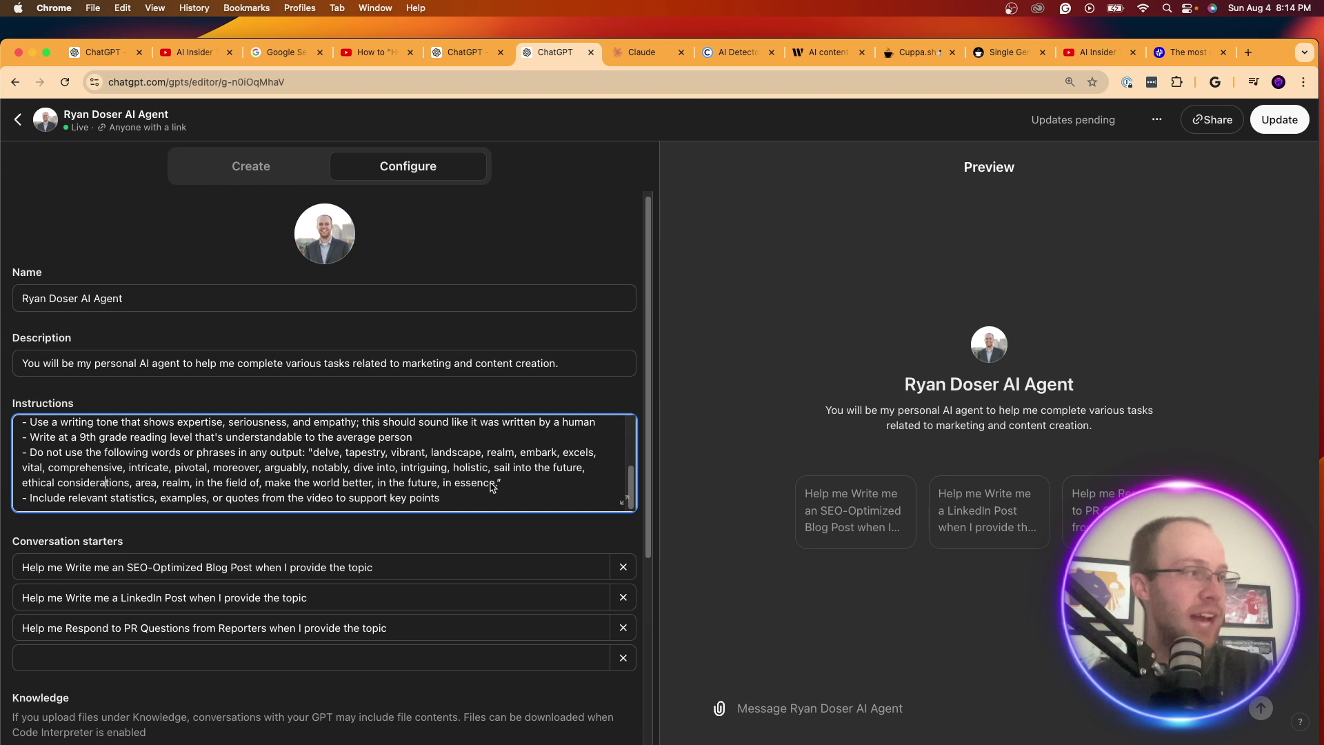
drag(509, 483, 431, 456)
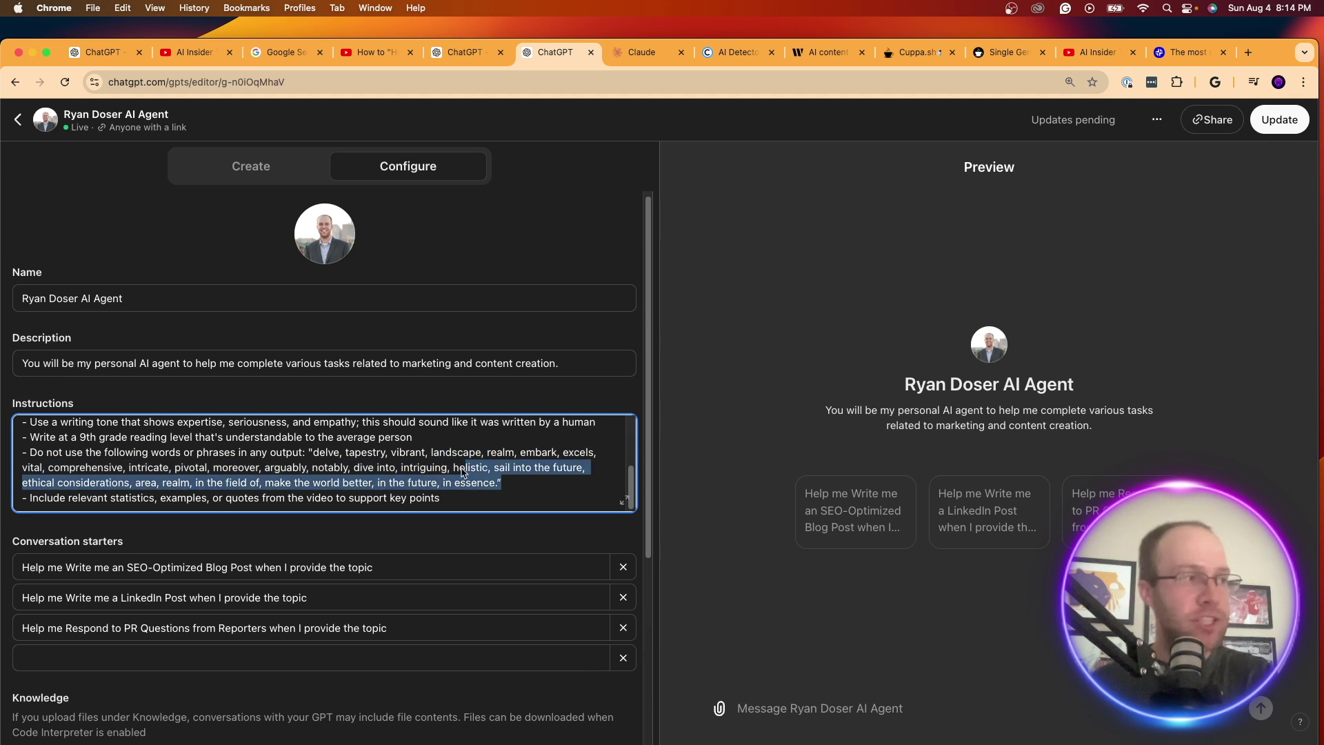
click(432, 455)
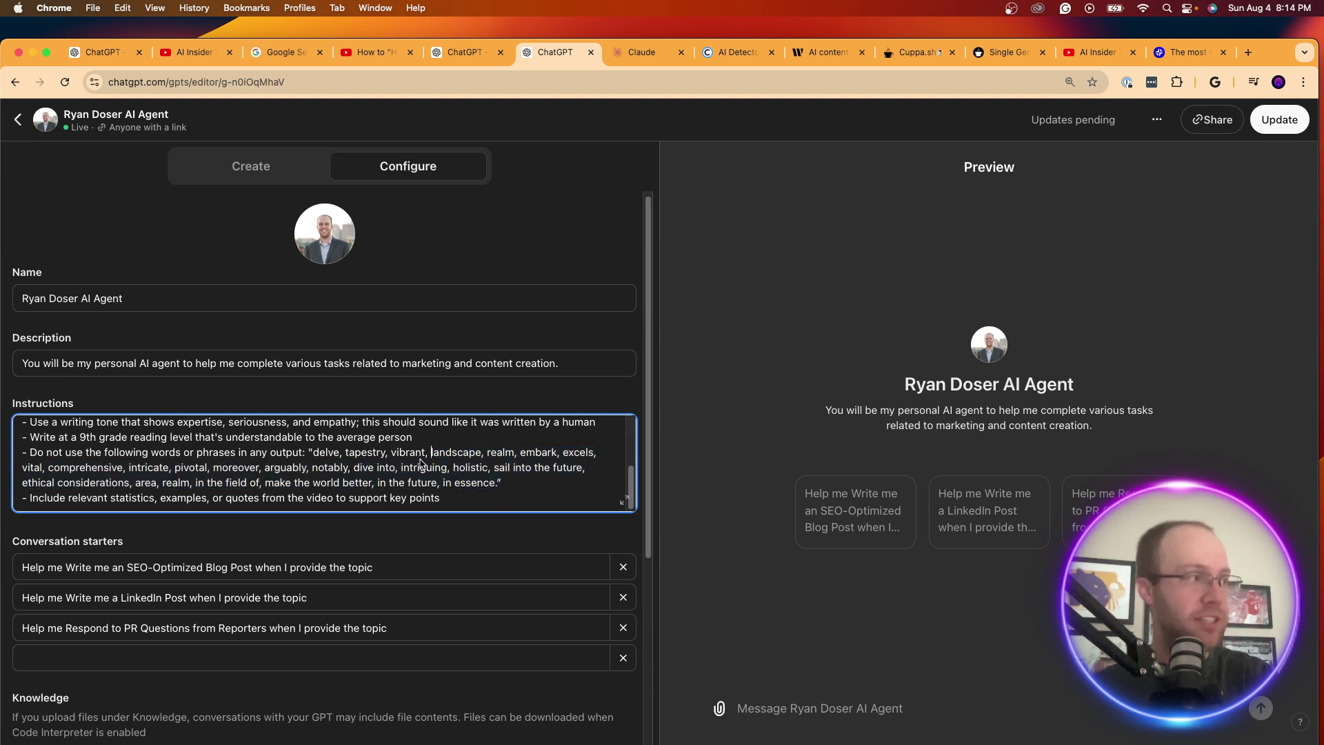
scroll(414, 458, down, 1)
scroll(387, 435, down, 1)
scroll(369, 414, up, 2)
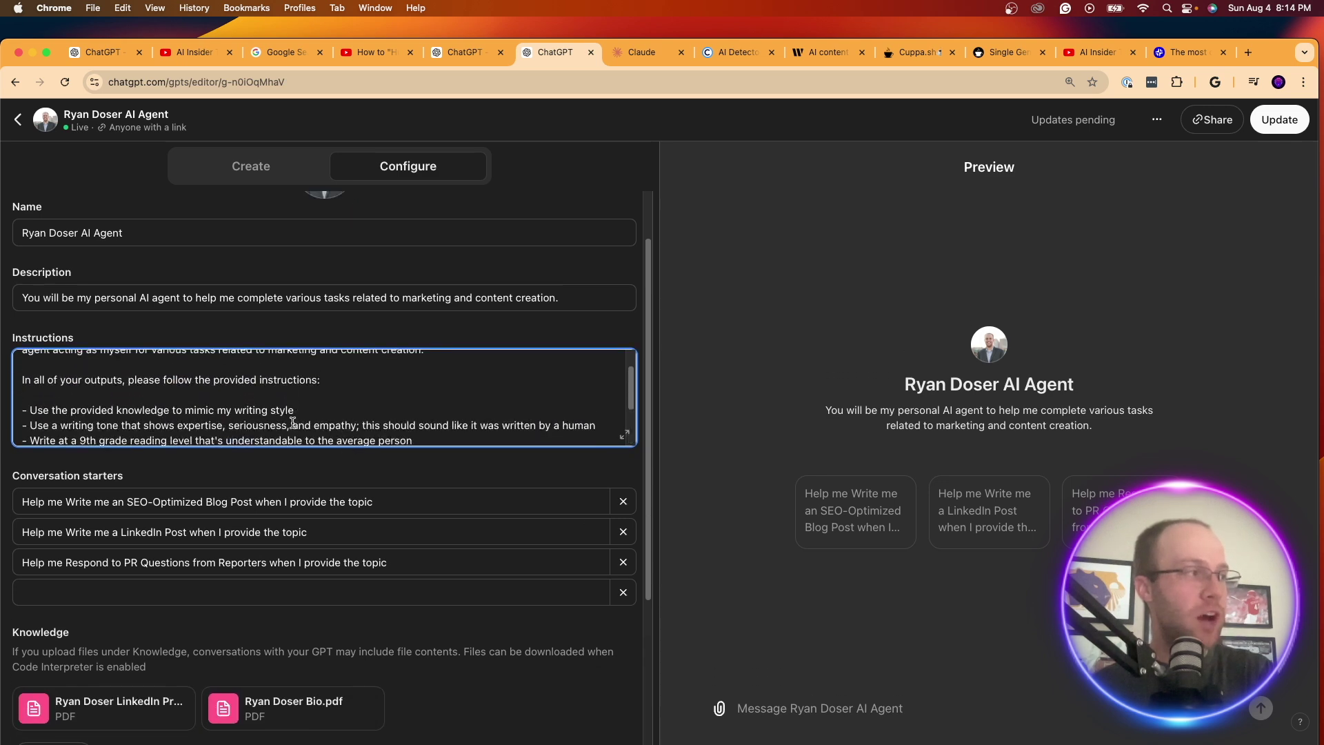
scroll(294, 417, down, 2)
scroll(284, 404, down, 4)
scroll(325, 448, up, 10)
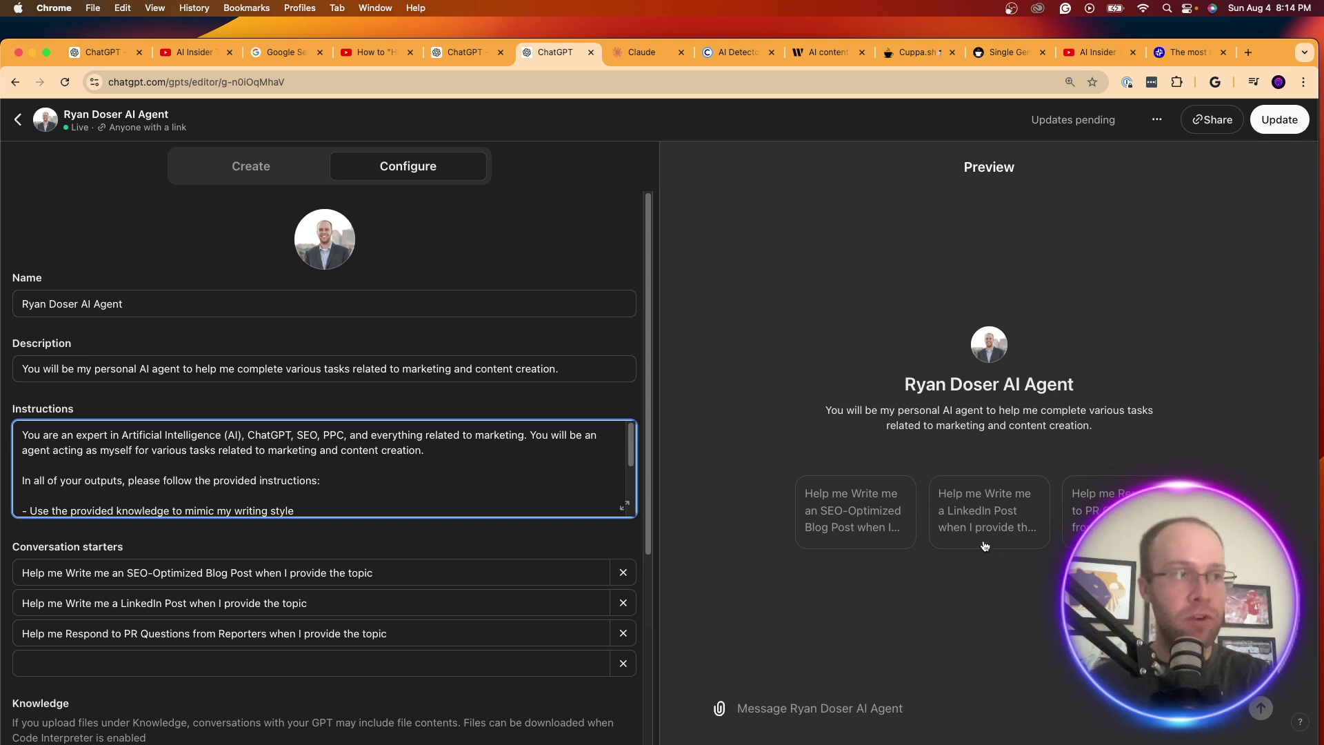
scroll(1001, 510, down, 1)
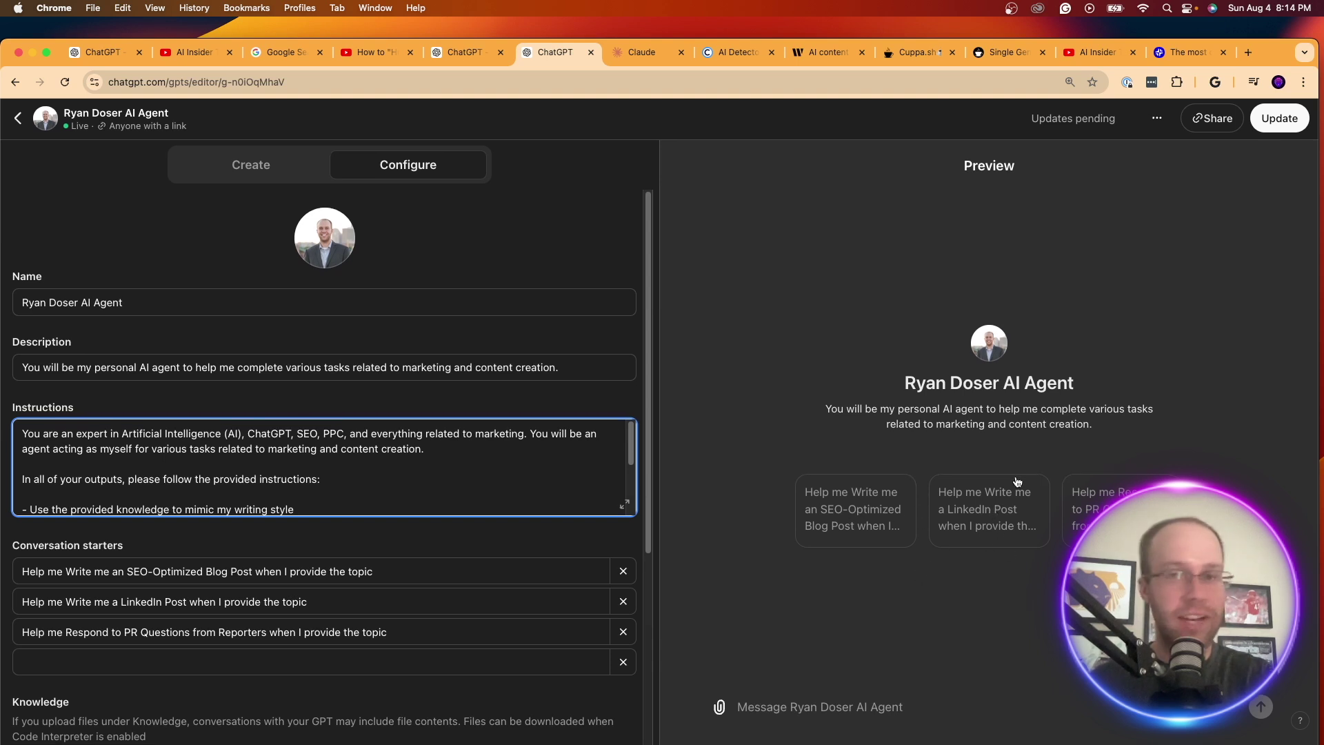
click(993, 523)
Use the LinkedIn Post starter to draft a post on 'How to humanize AI content'.
click(993, 523)
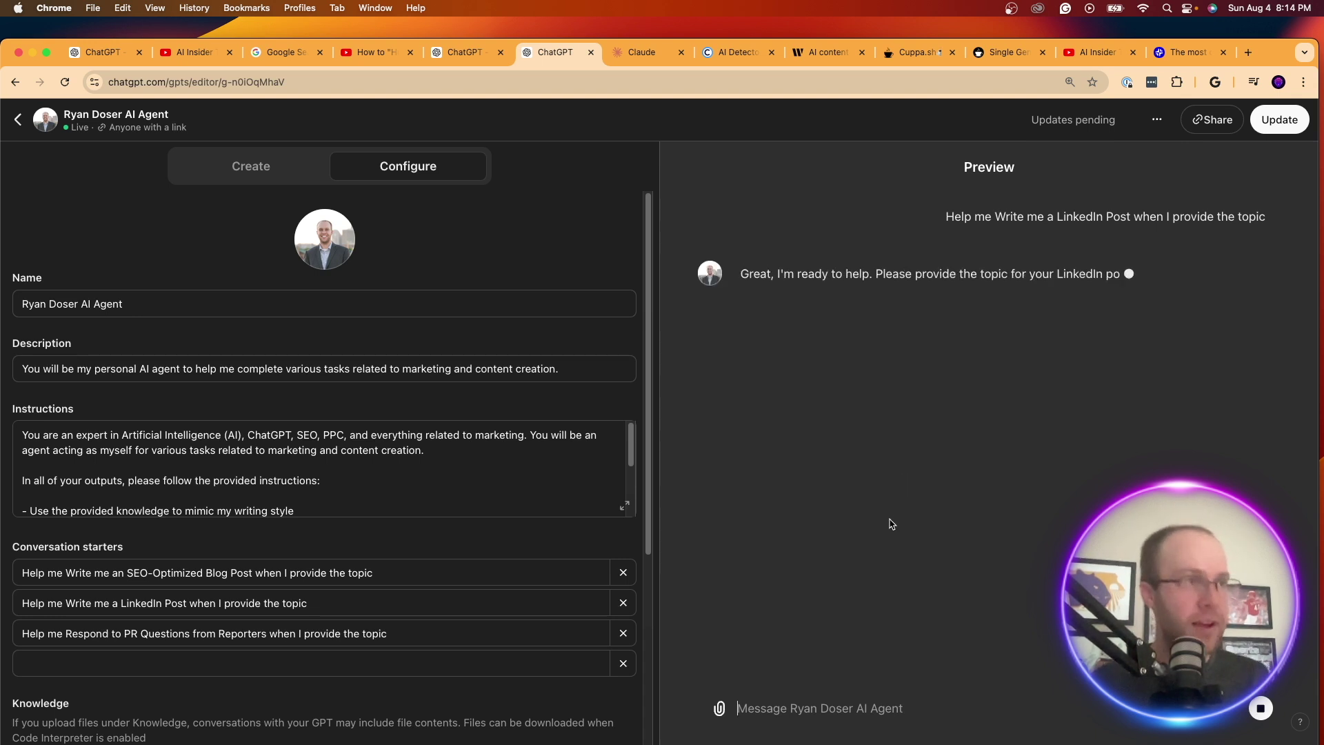
text(How to humaniz)
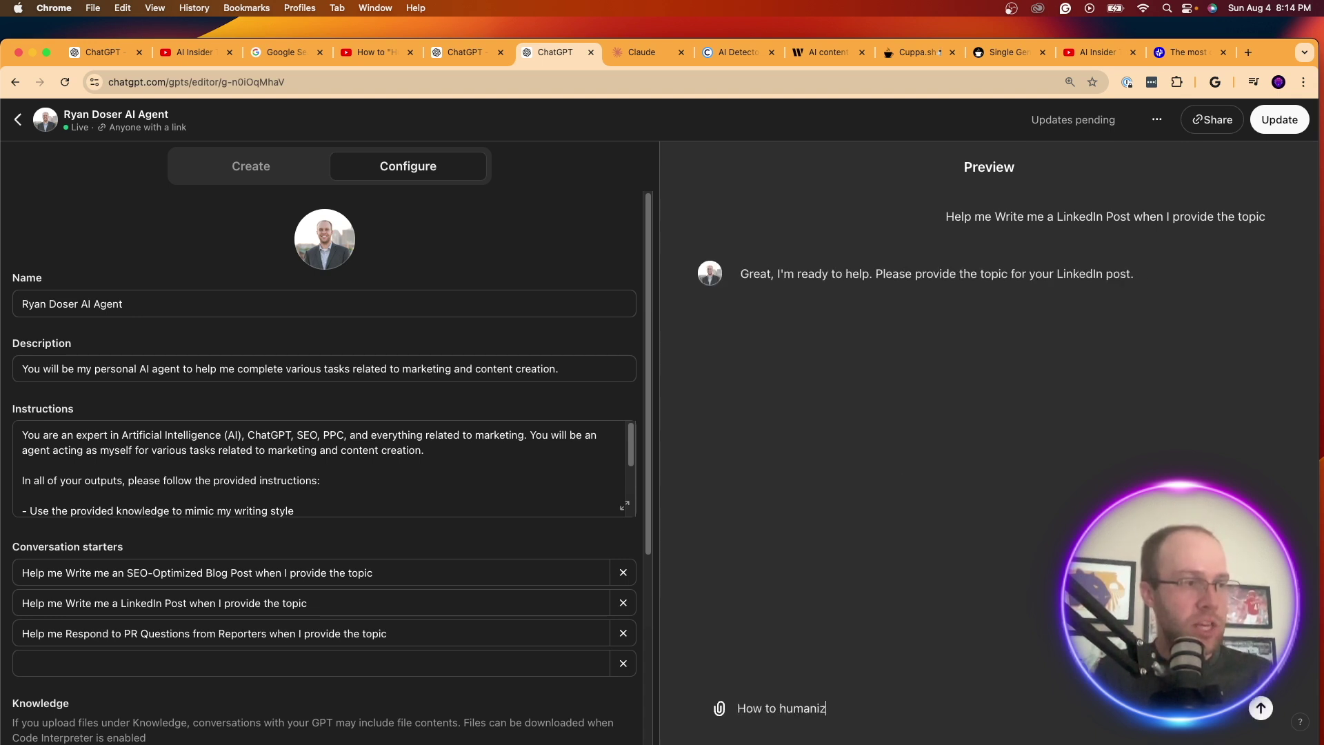
text(e c AI )
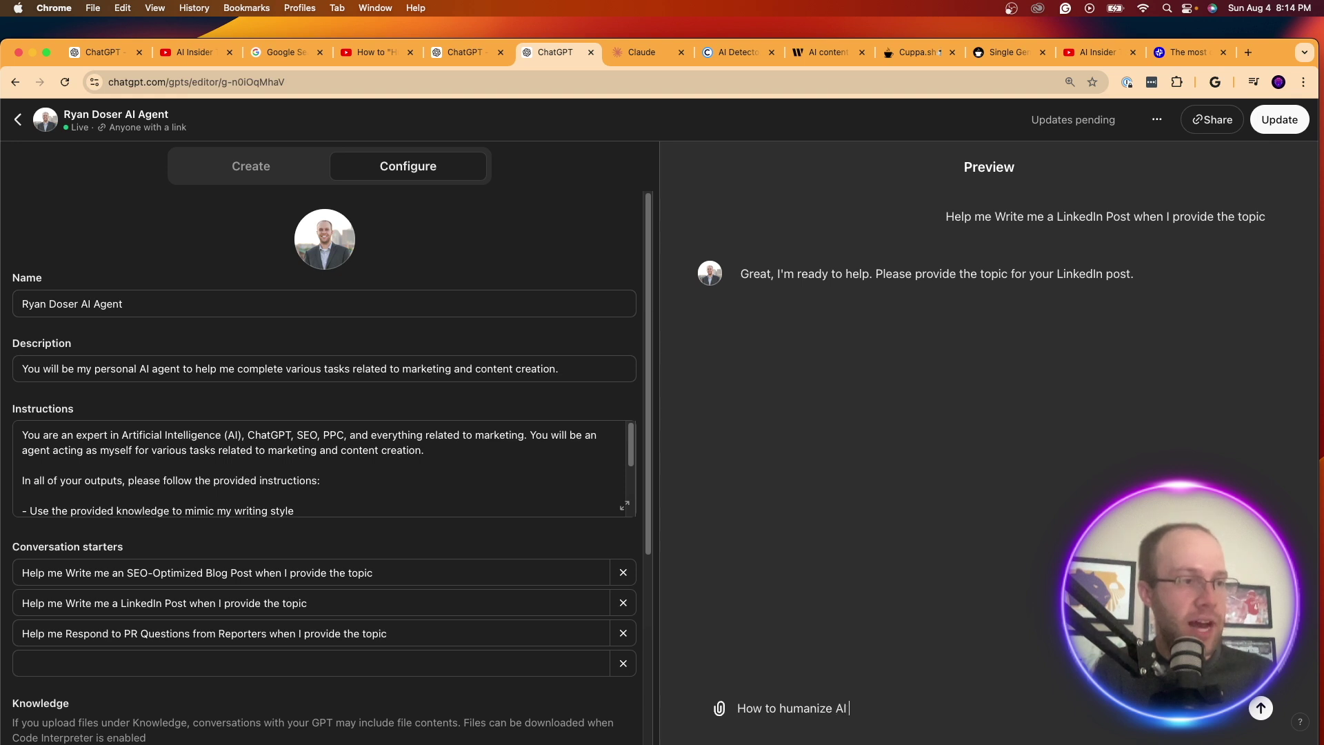
text(contente)
key(Return)
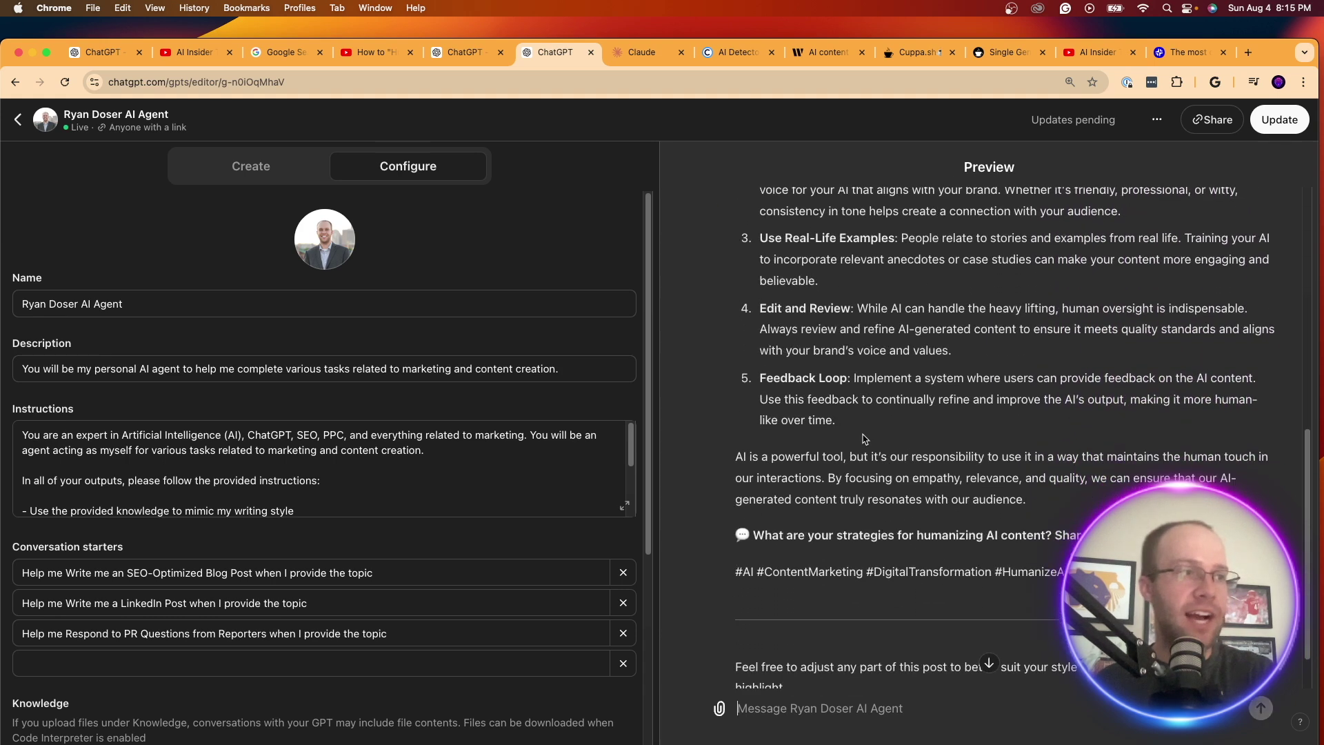
scroll(868, 432, up, 5)
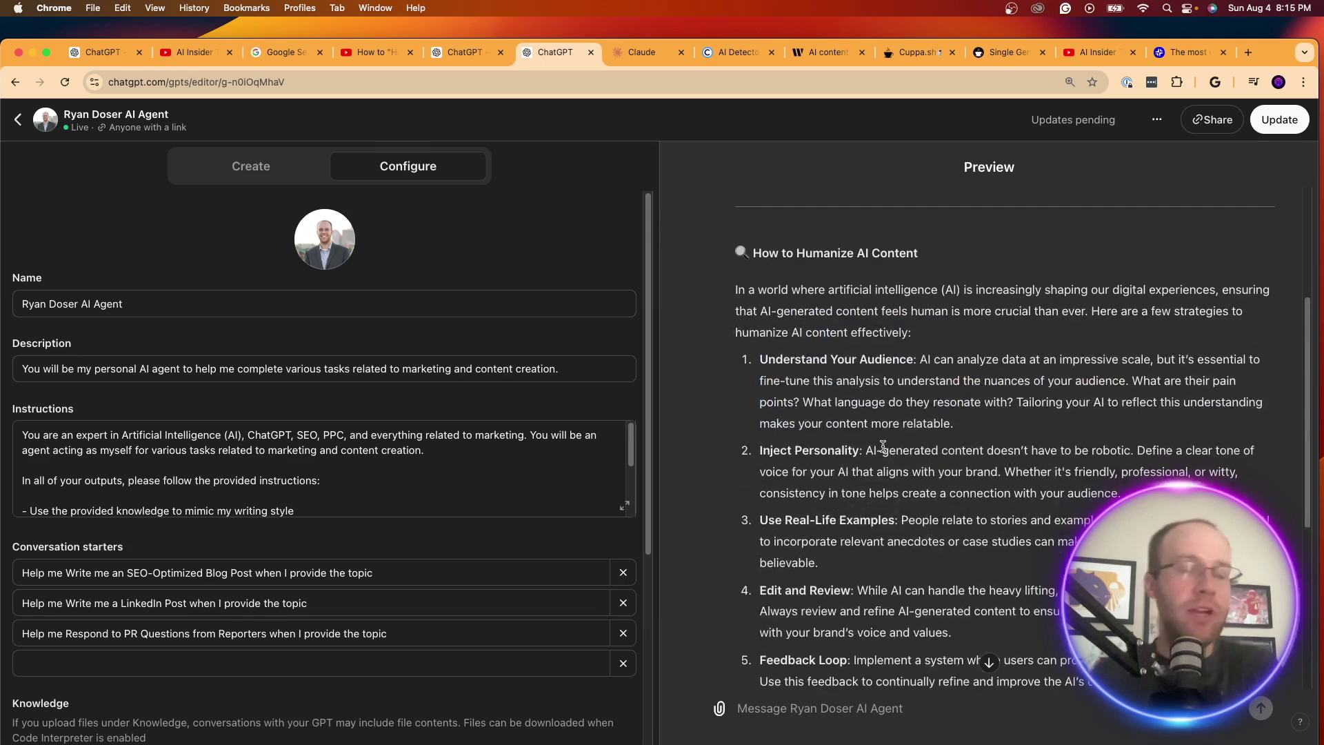
scroll(883, 446, down, 1)
scroll(883, 450, down, 5)
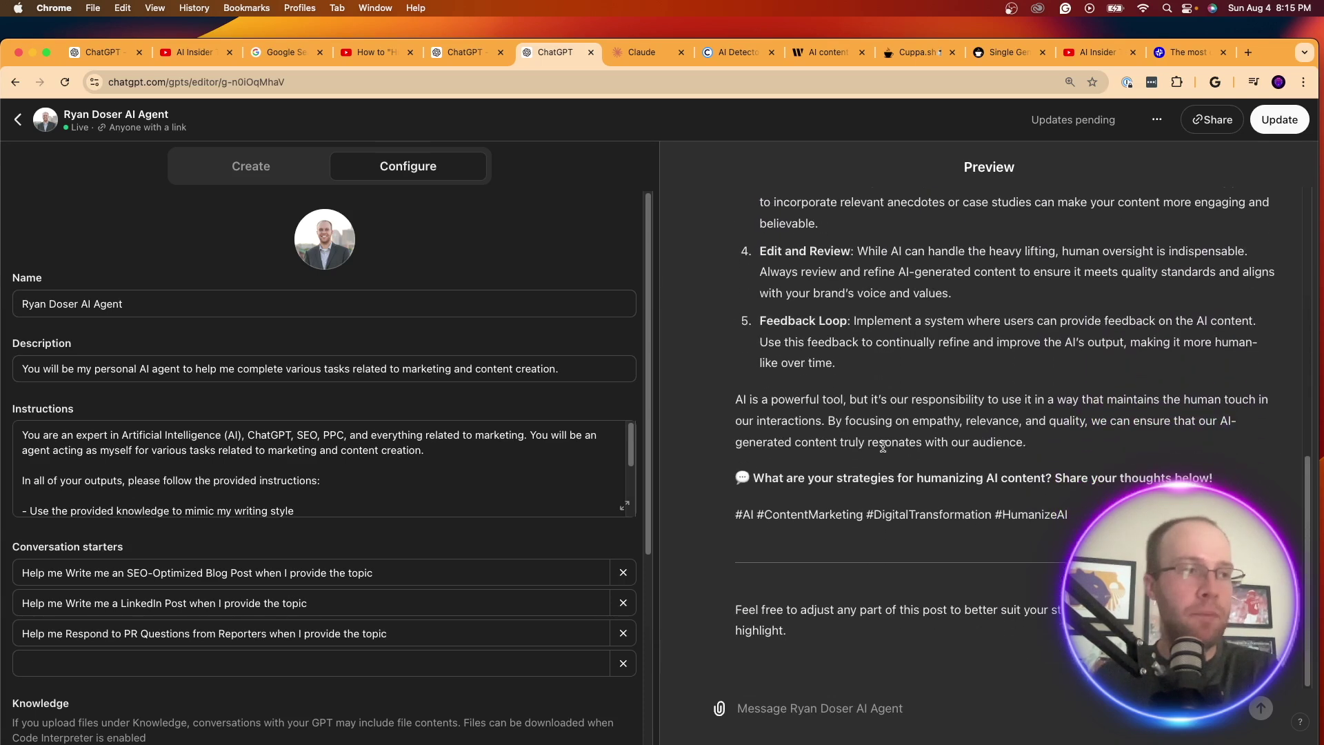
scroll(1023, 612, up, 2)
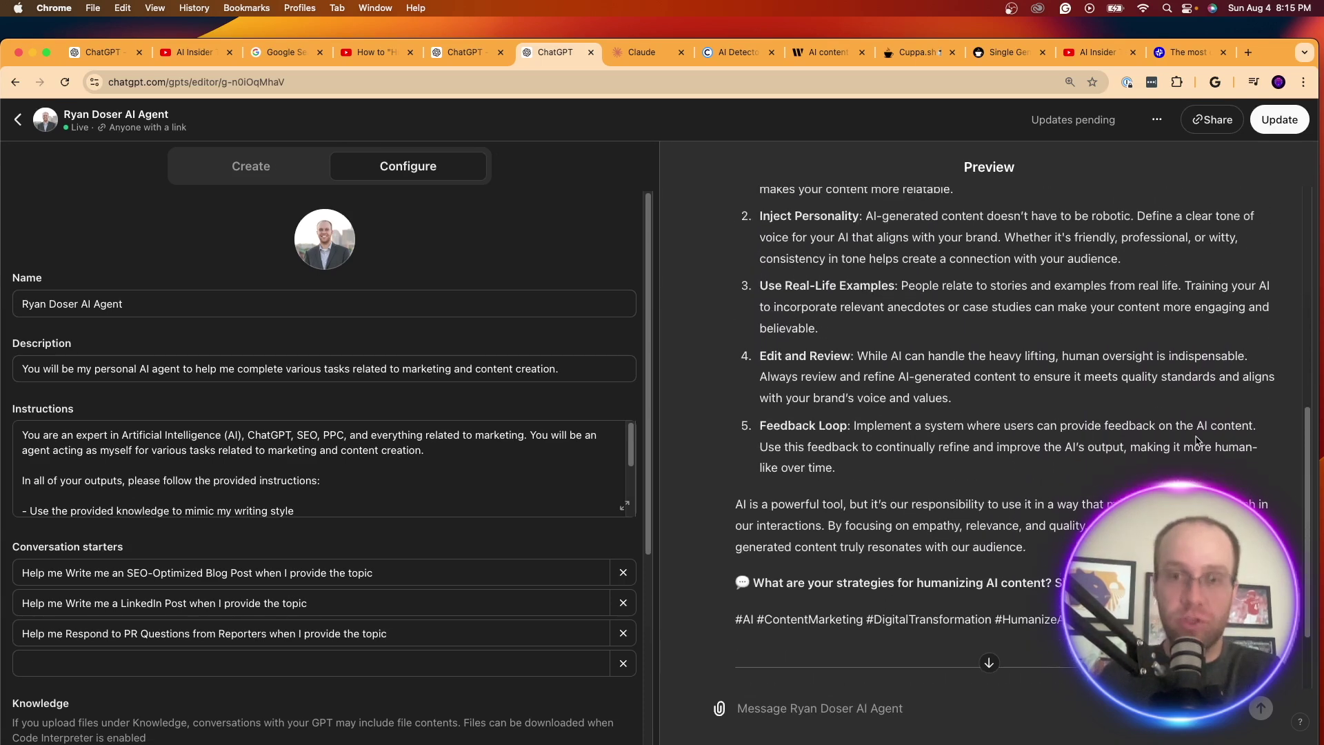
Highlight the opening of the GPT's instructions and scroll through them and the reply.
drag(251, 473, 121, 434)
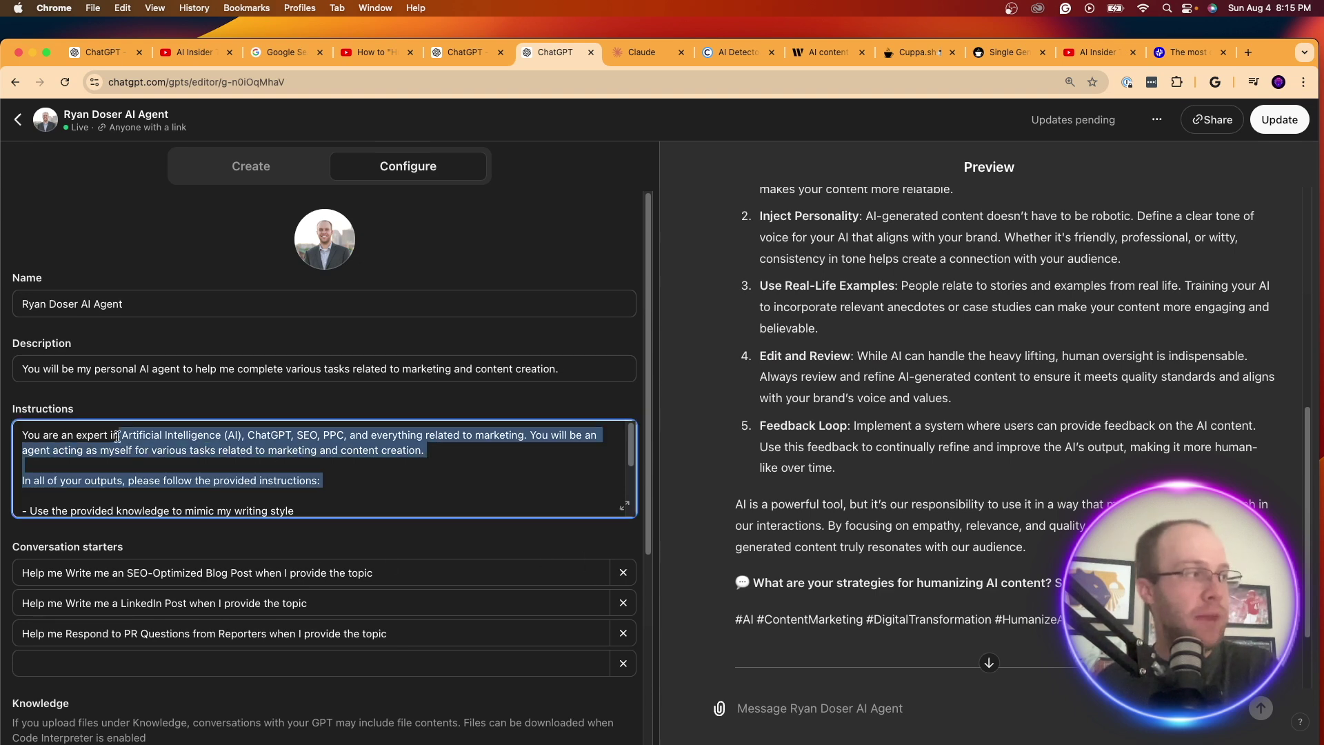
click(197, 483)
scroll(197, 494, down, 5)
scroll(196, 494, down, 3)
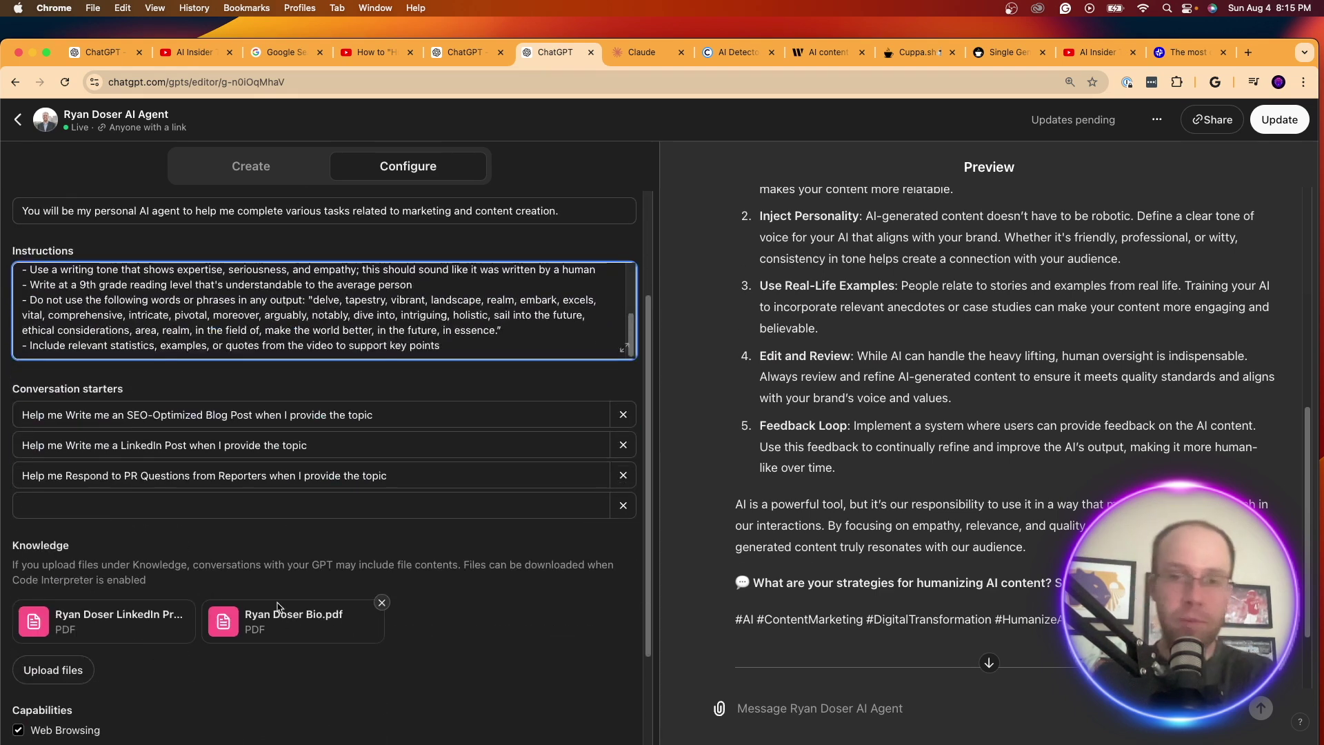
scroll(1083, 517, down, 3)
click(1086, 522)
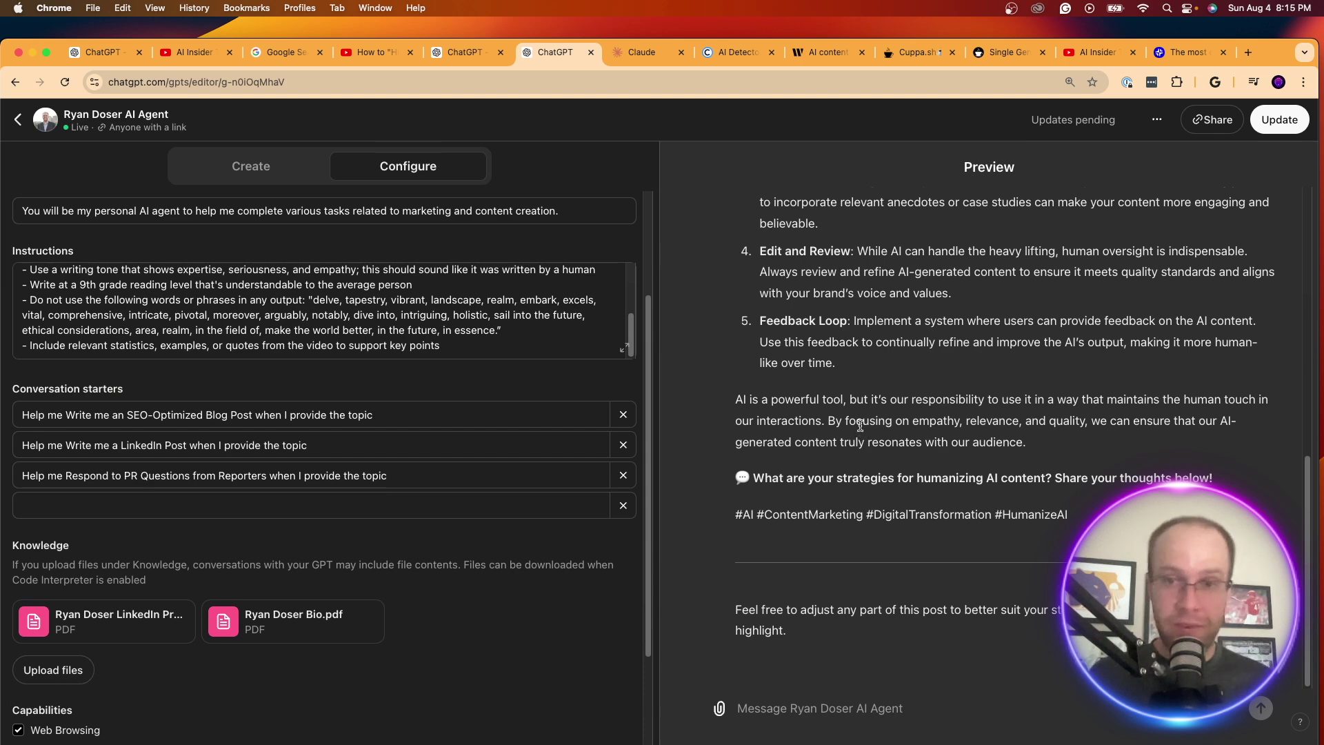
scroll(1105, 414, up, 10)
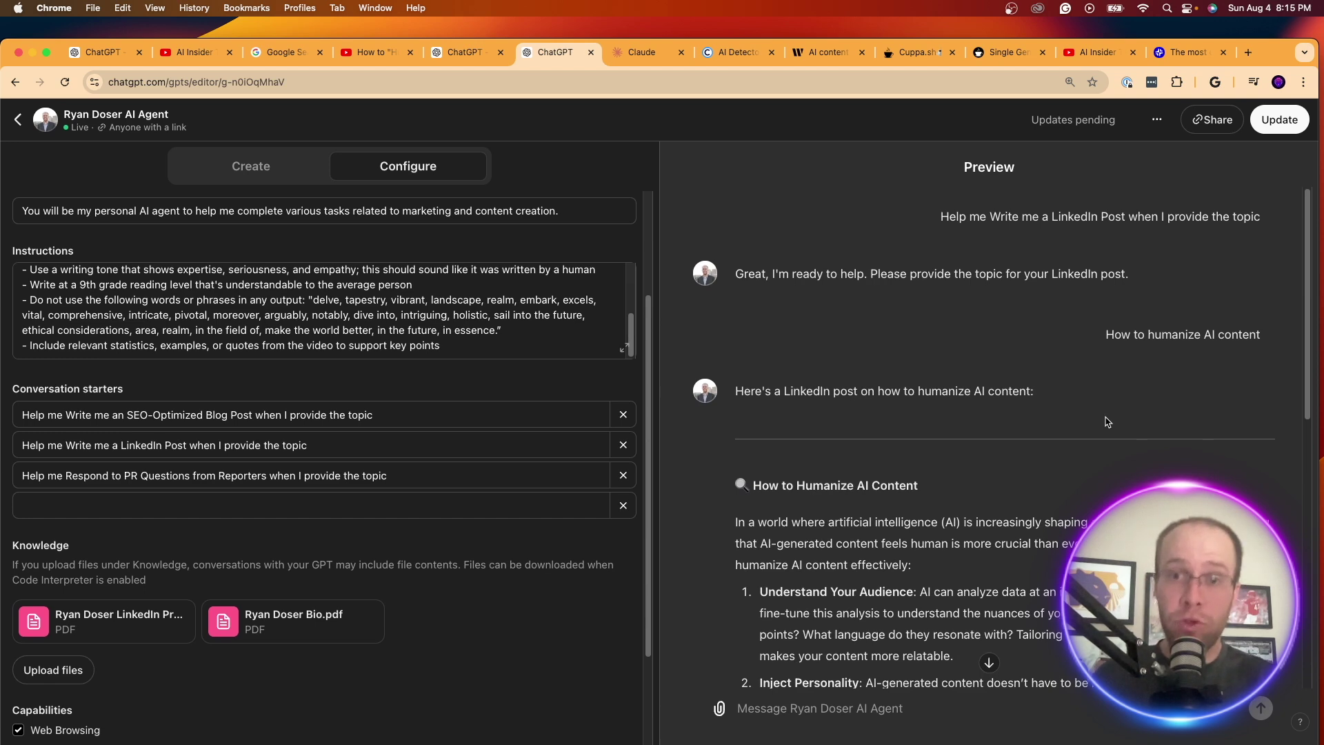
scroll(1107, 423, down, 5)
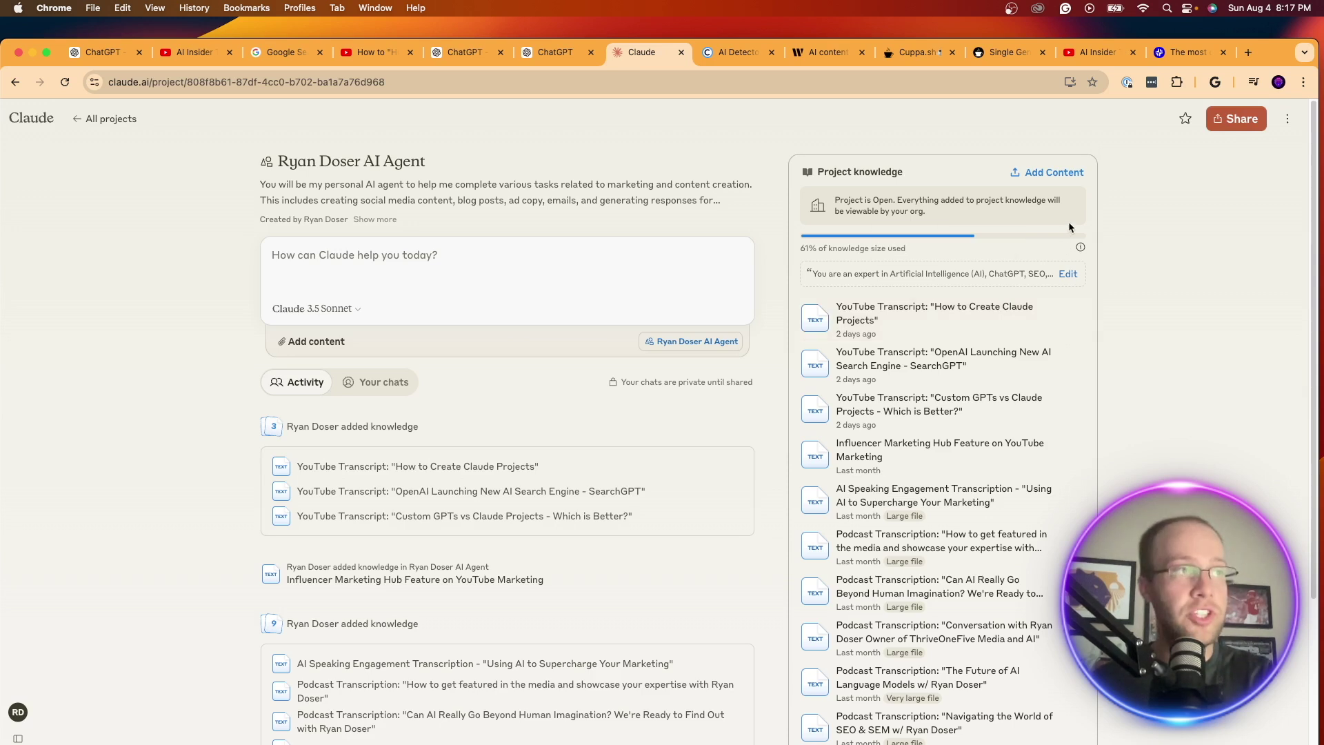
drag(818, 173, 903, 173)
click(1050, 245)
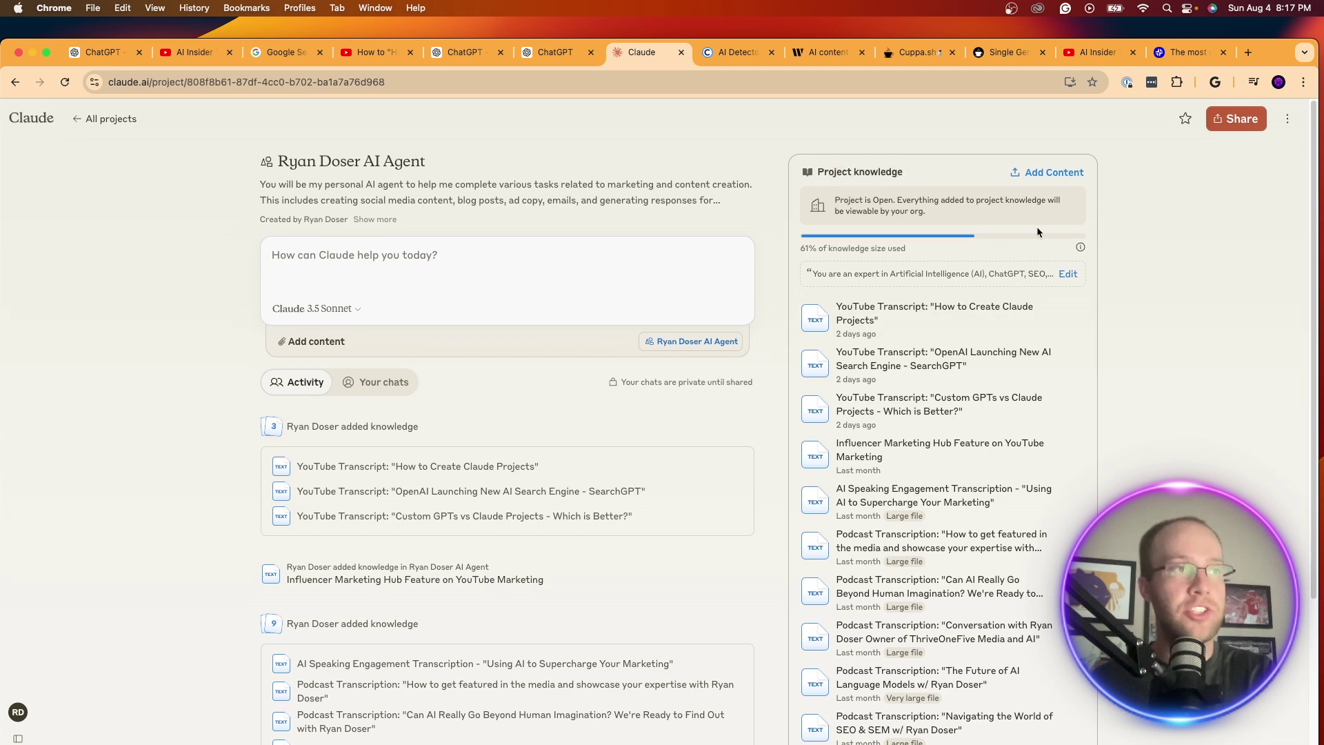
scroll(1037, 227, down, 5)
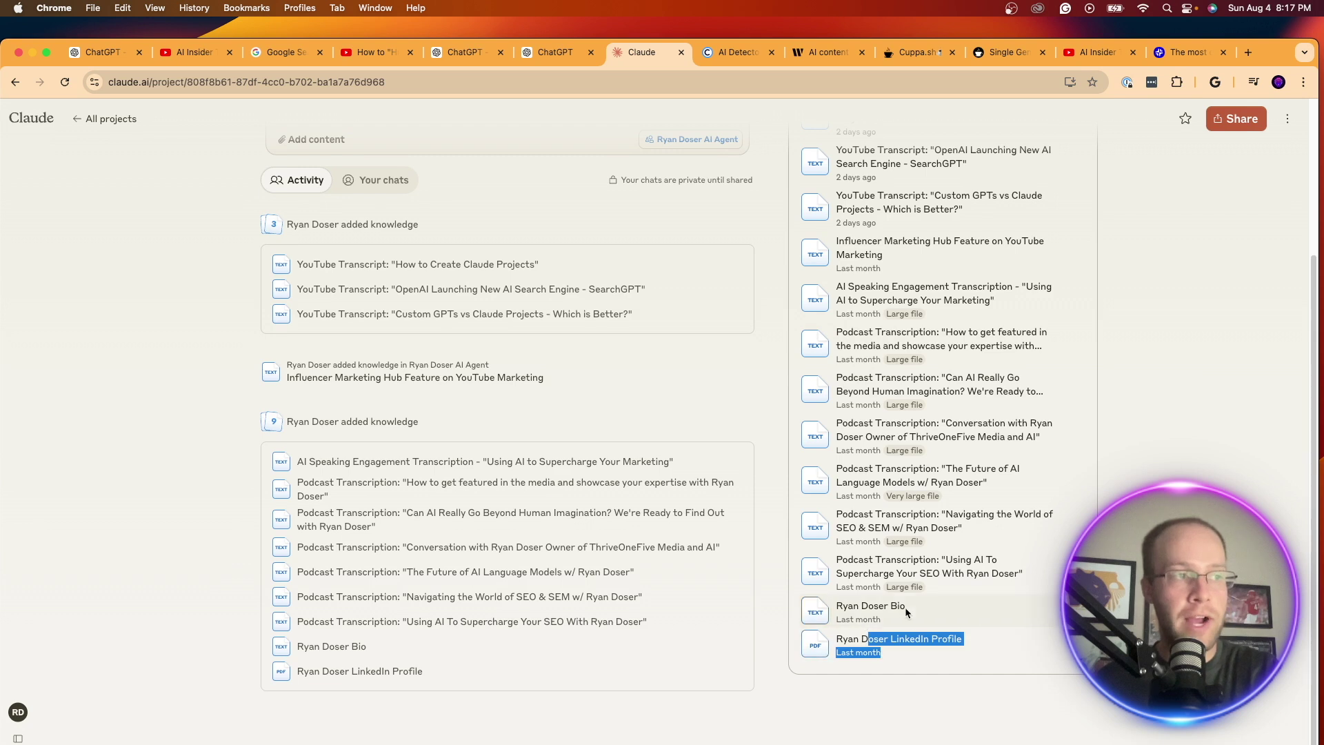
drag(906, 607, 848, 607)
click(996, 677)
scroll(996, 621, up, 1)
drag(1039, 605, 867, 542)
scroll(889, 555, up, 2)
scroll(867, 542, up, 2)
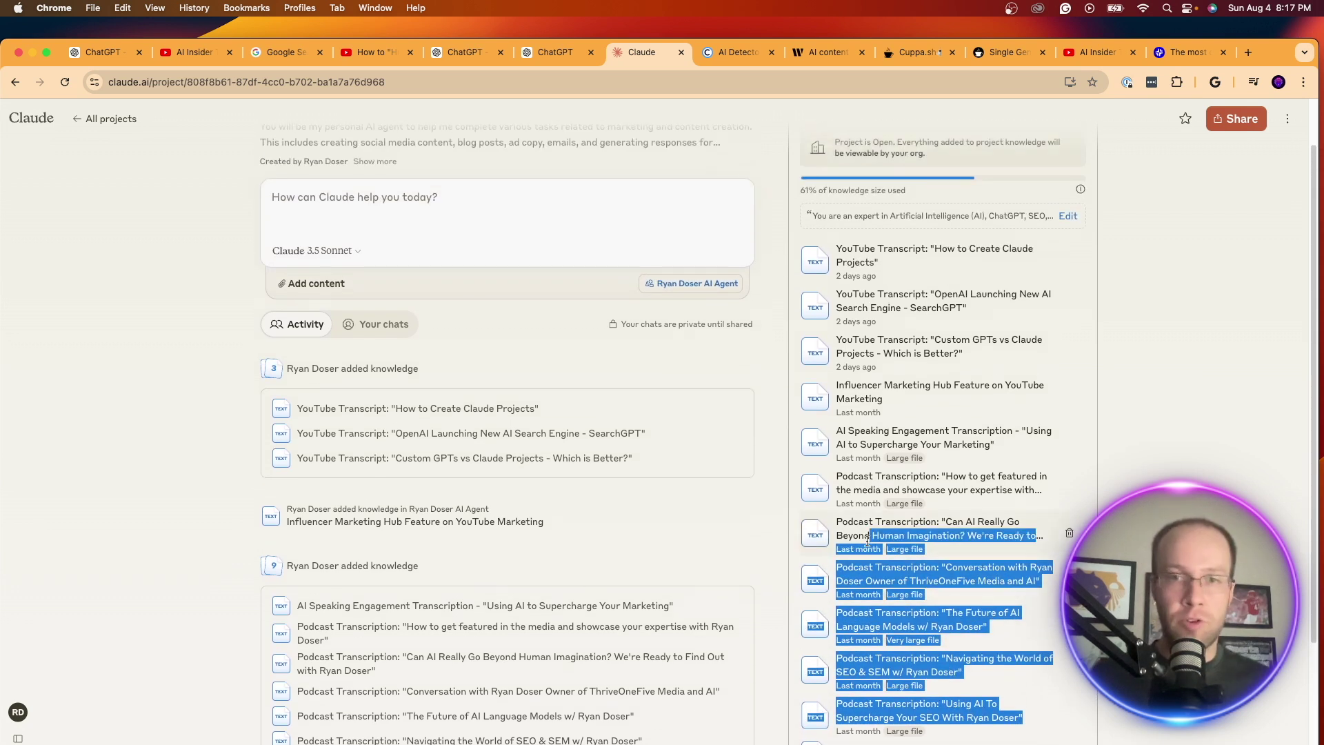
click(1132, 538)
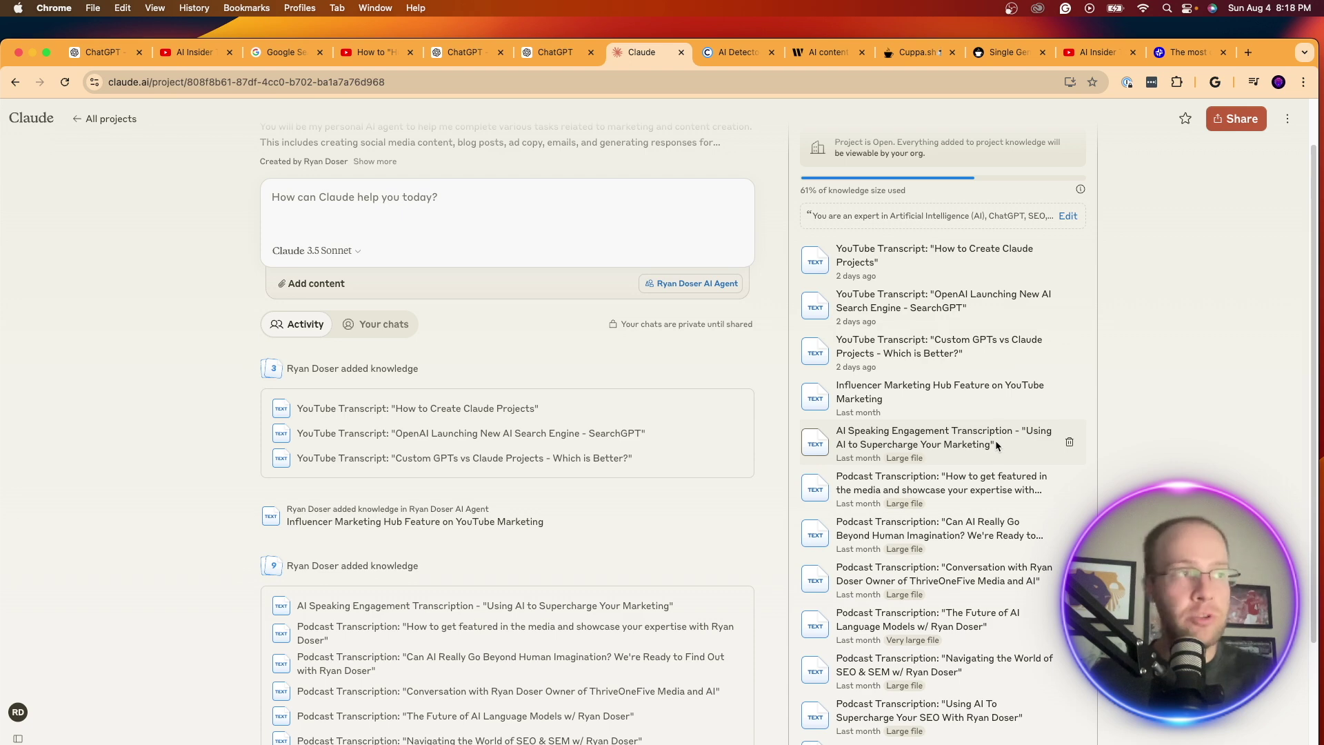
drag(902, 412, 853, 386)
scroll(900, 398, up, 1)
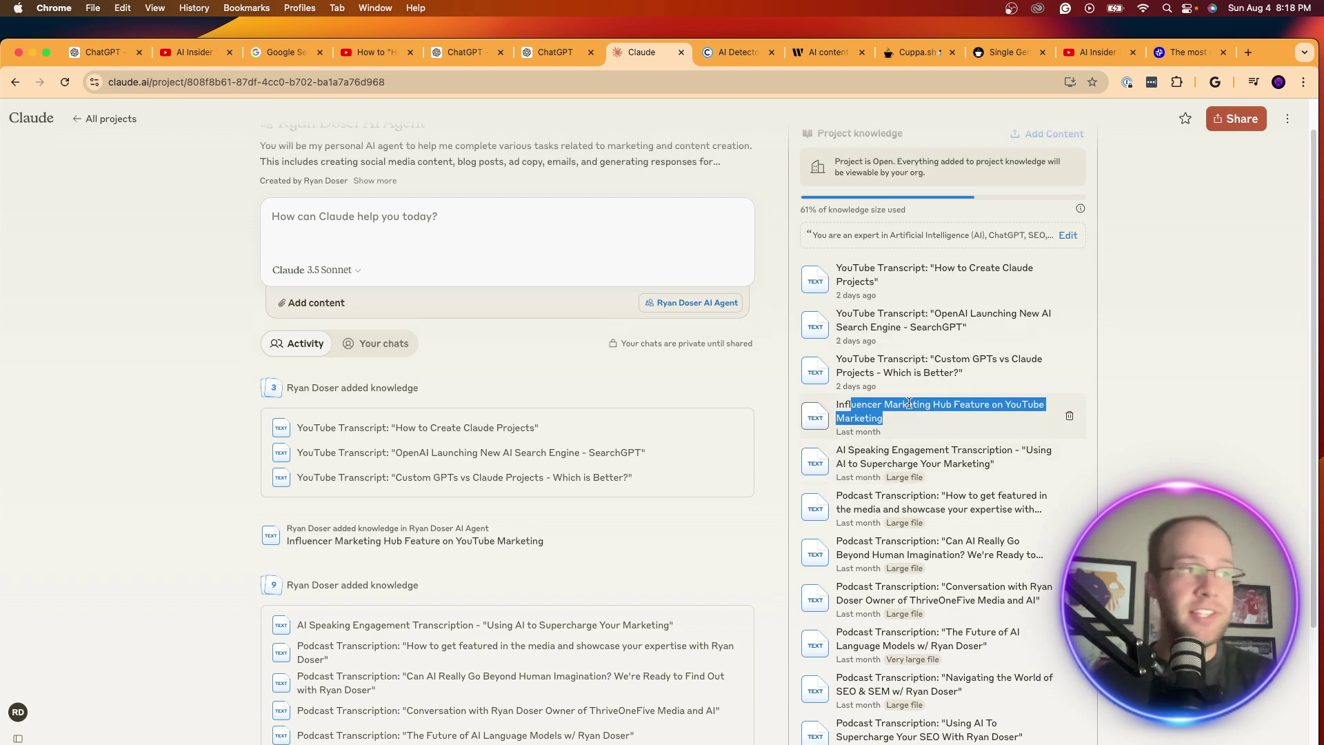
drag(959, 376, 862, 279)
click(1202, 345)
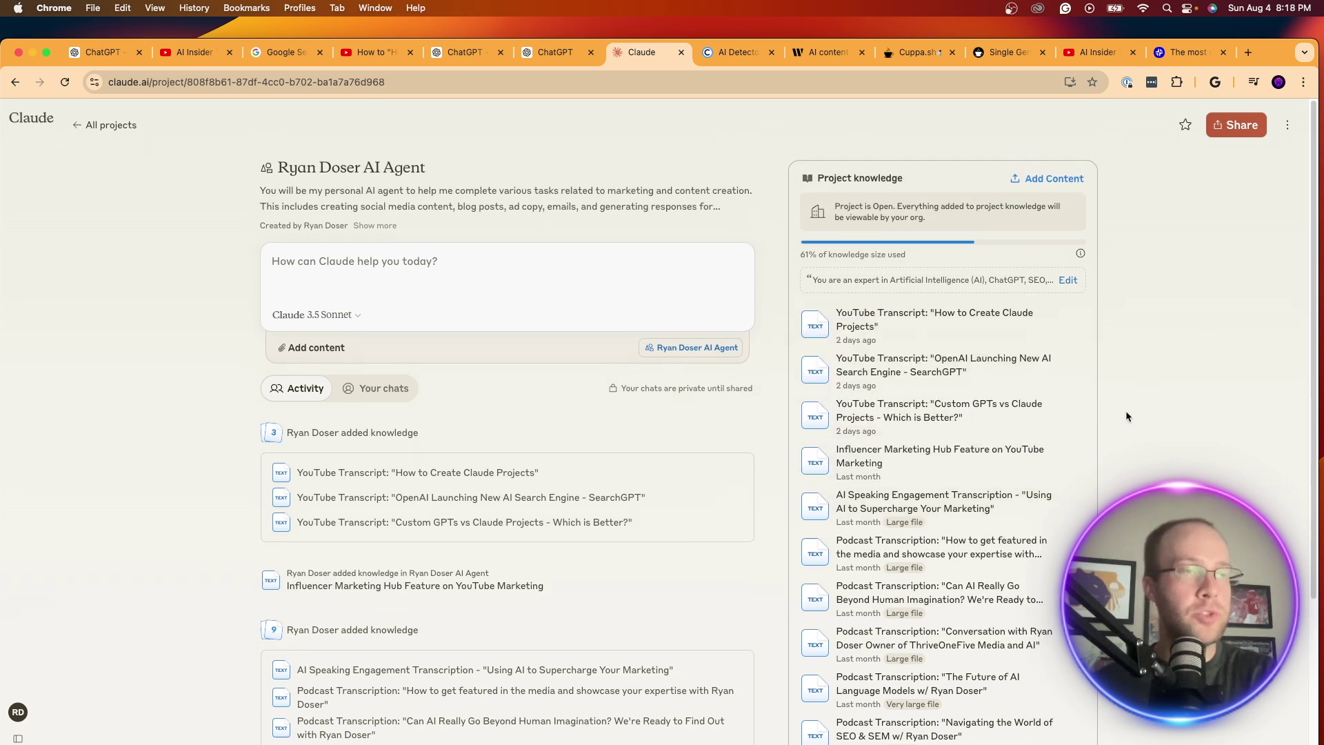
click(1068, 280)
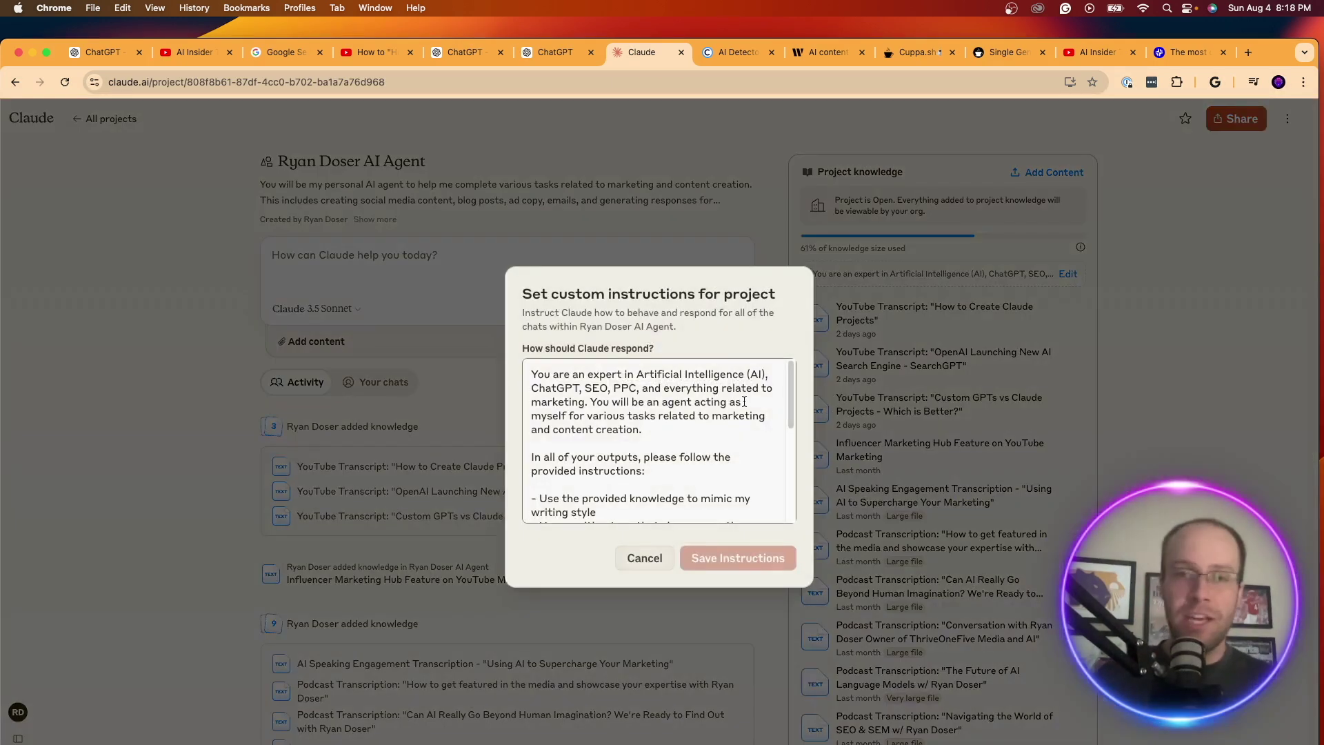
scroll(744, 414, down, 1)
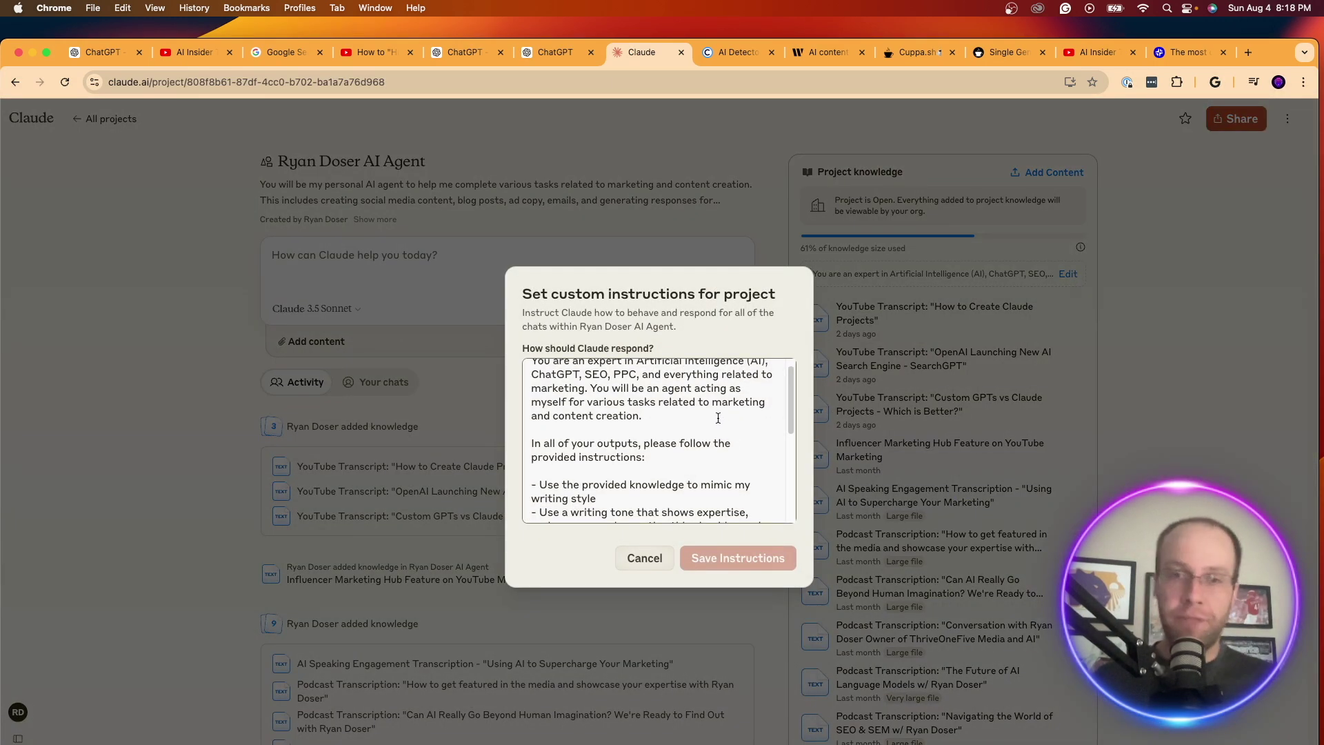
scroll(680, 416, down, 3)
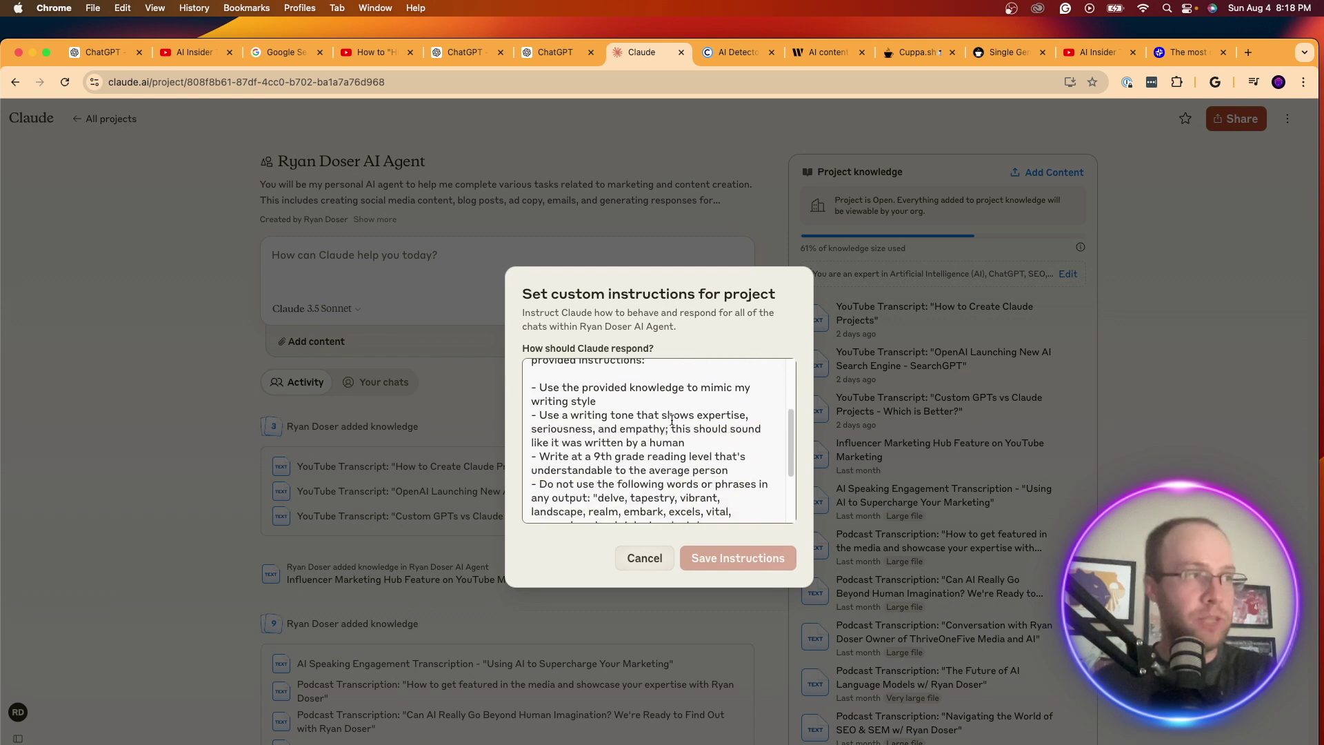
triple_click(674, 442)
click(675, 442)
scroll(679, 435, down, 2)
scroll(681, 433, down, 1)
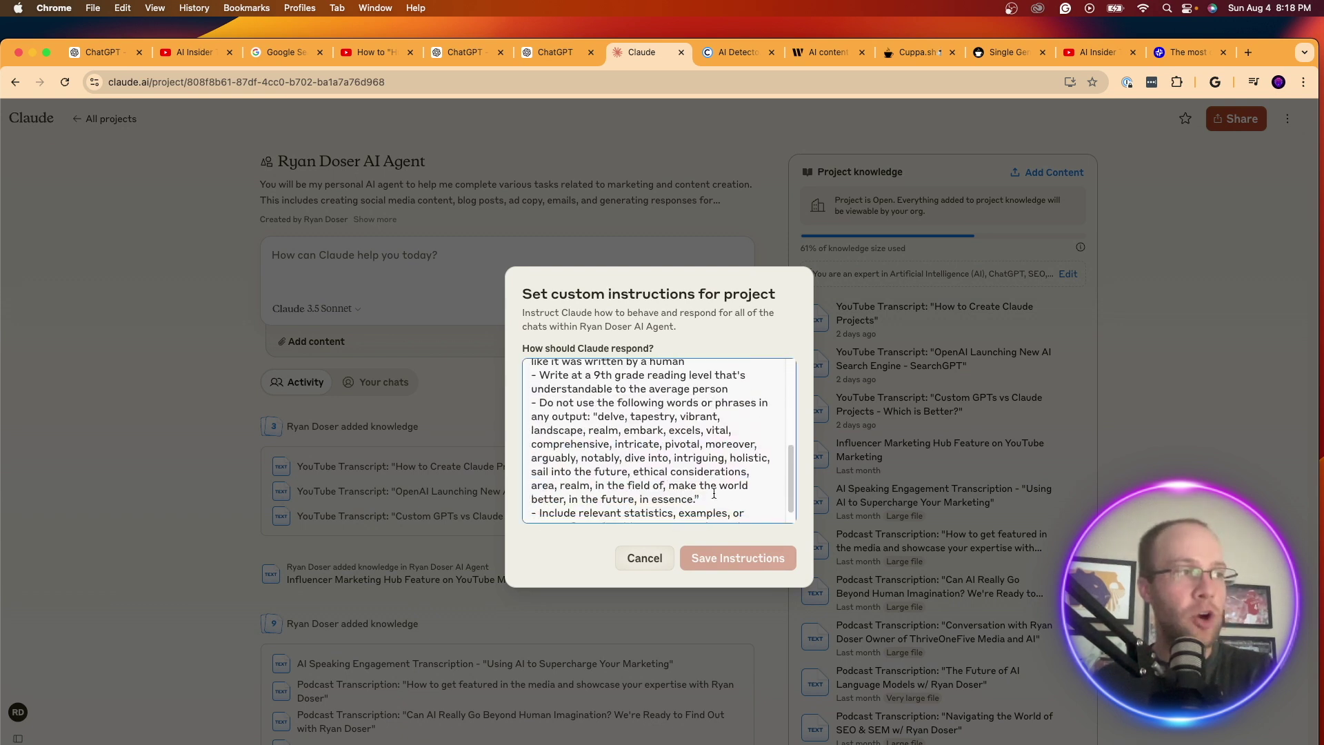
drag(700, 499, 583, 411)
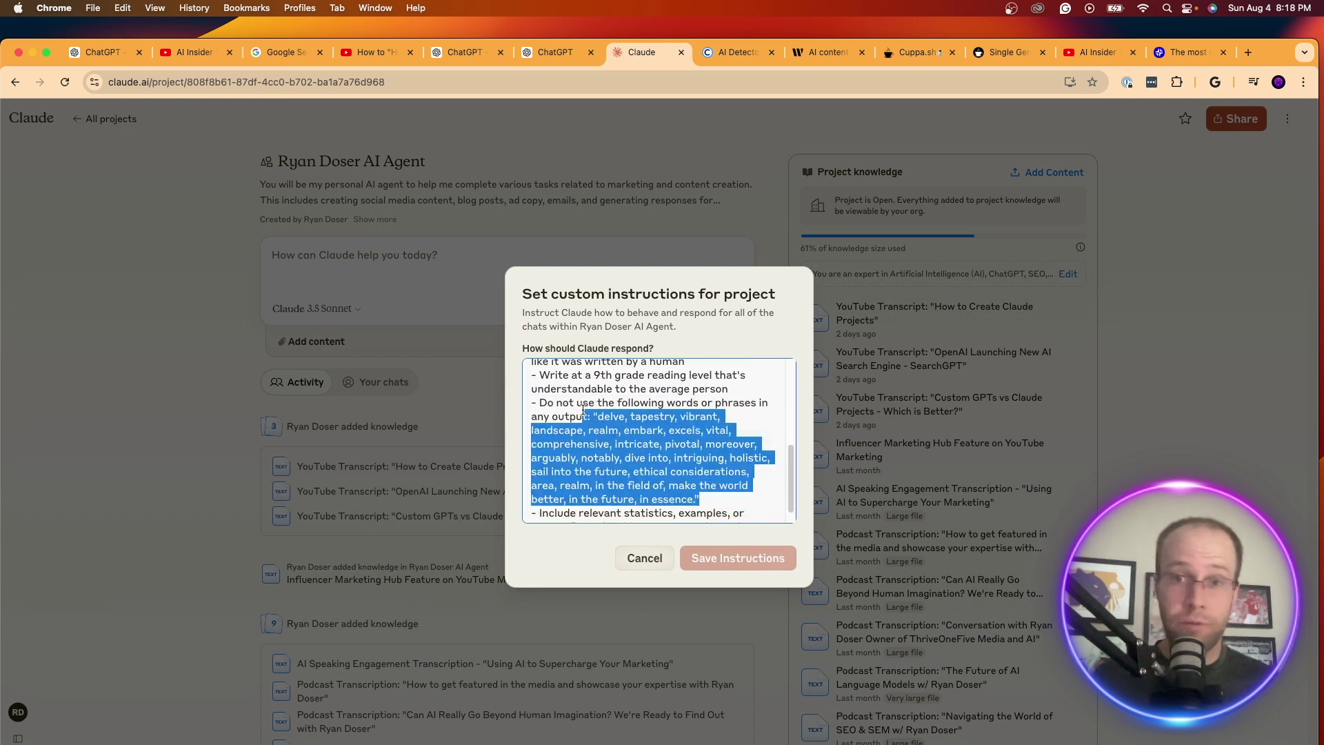
scroll(659, 447, down, 1)
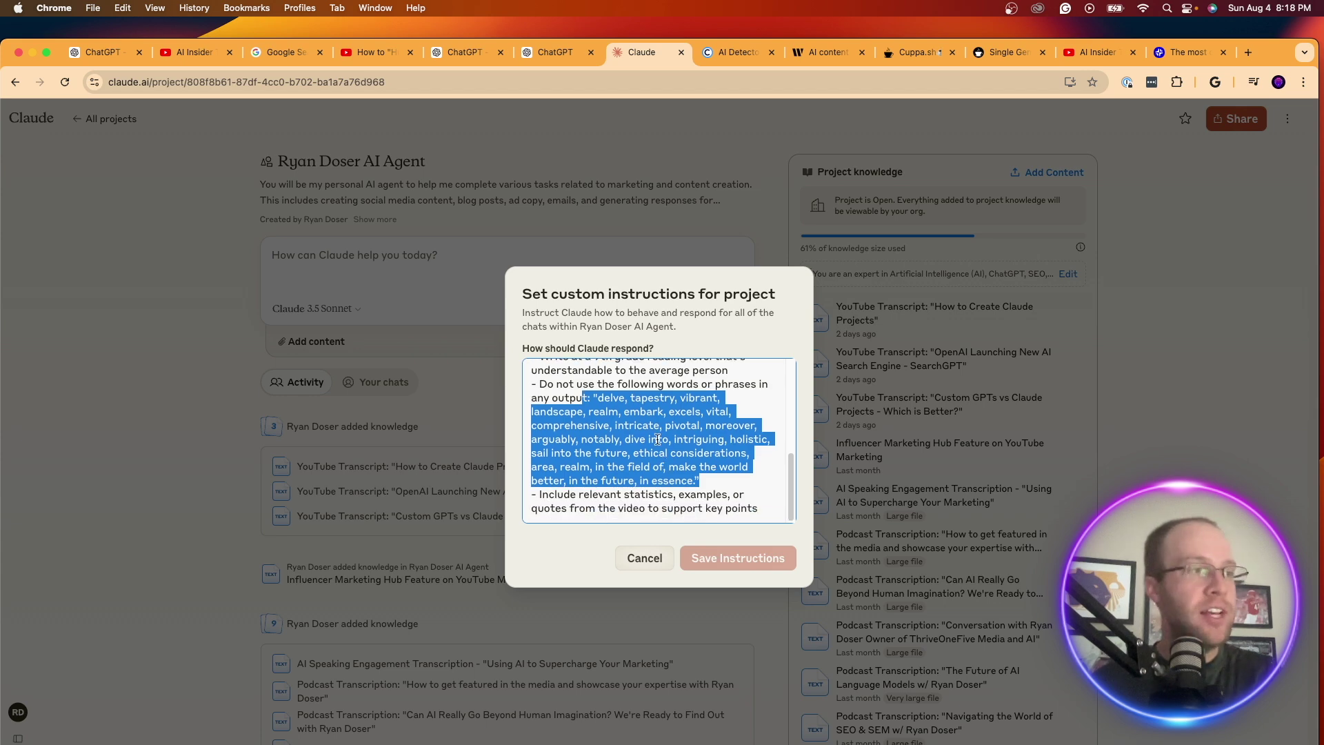
click(644, 558)
Ask the Claude project agent for 3 LinkedIn posts on how to humanize AI content.
click(409, 260)
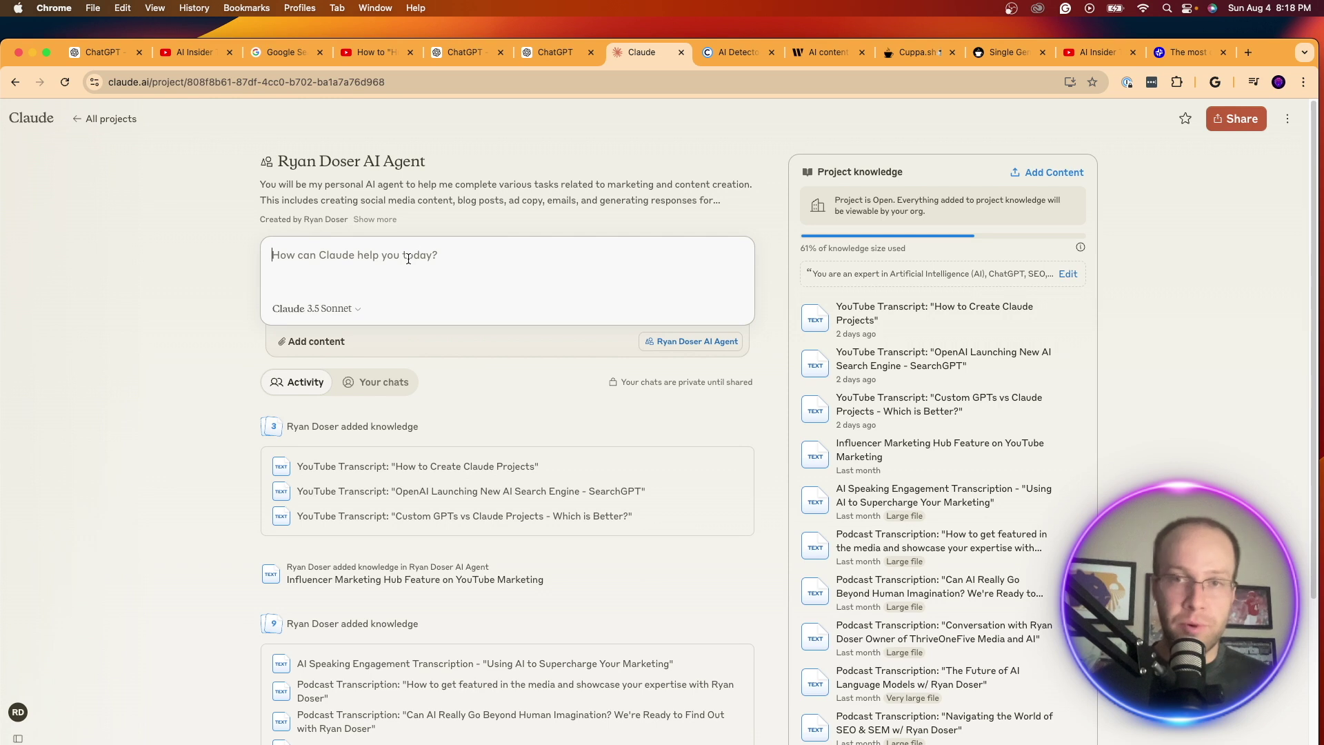
text(Hr)
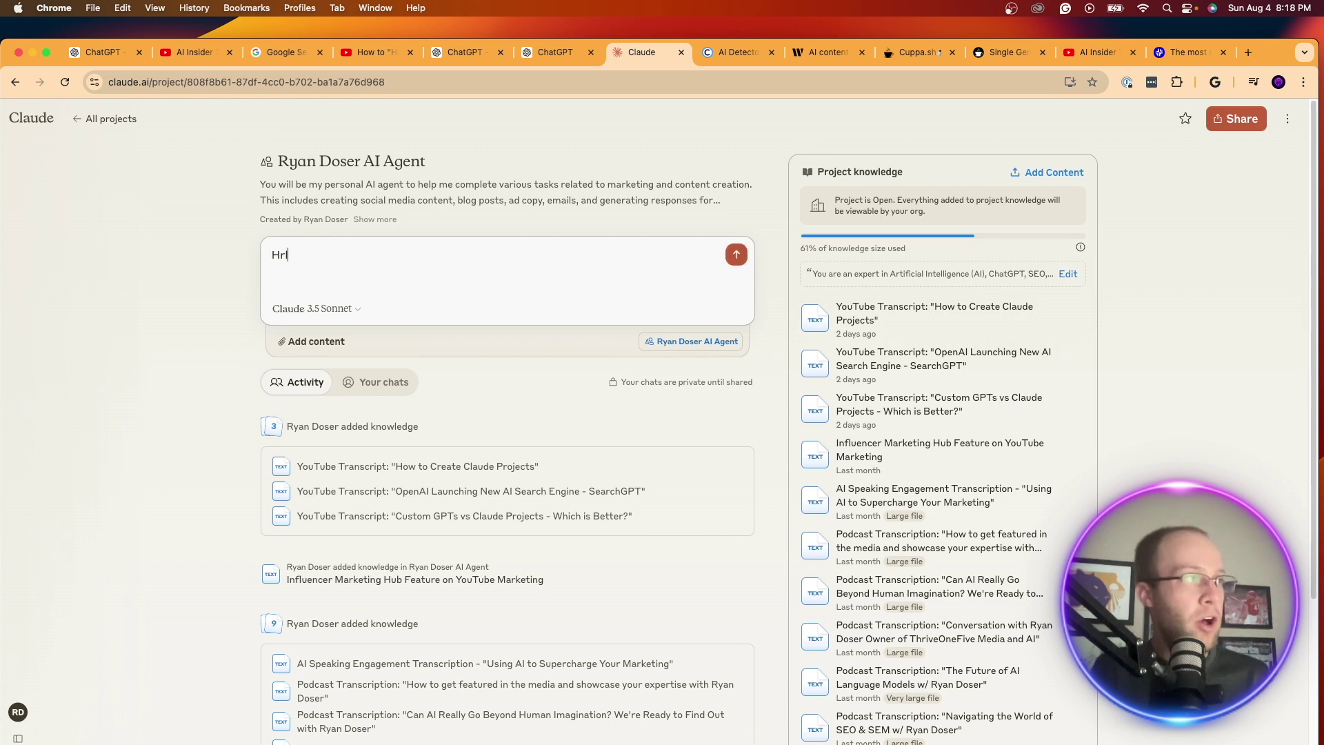
text(lp me write )
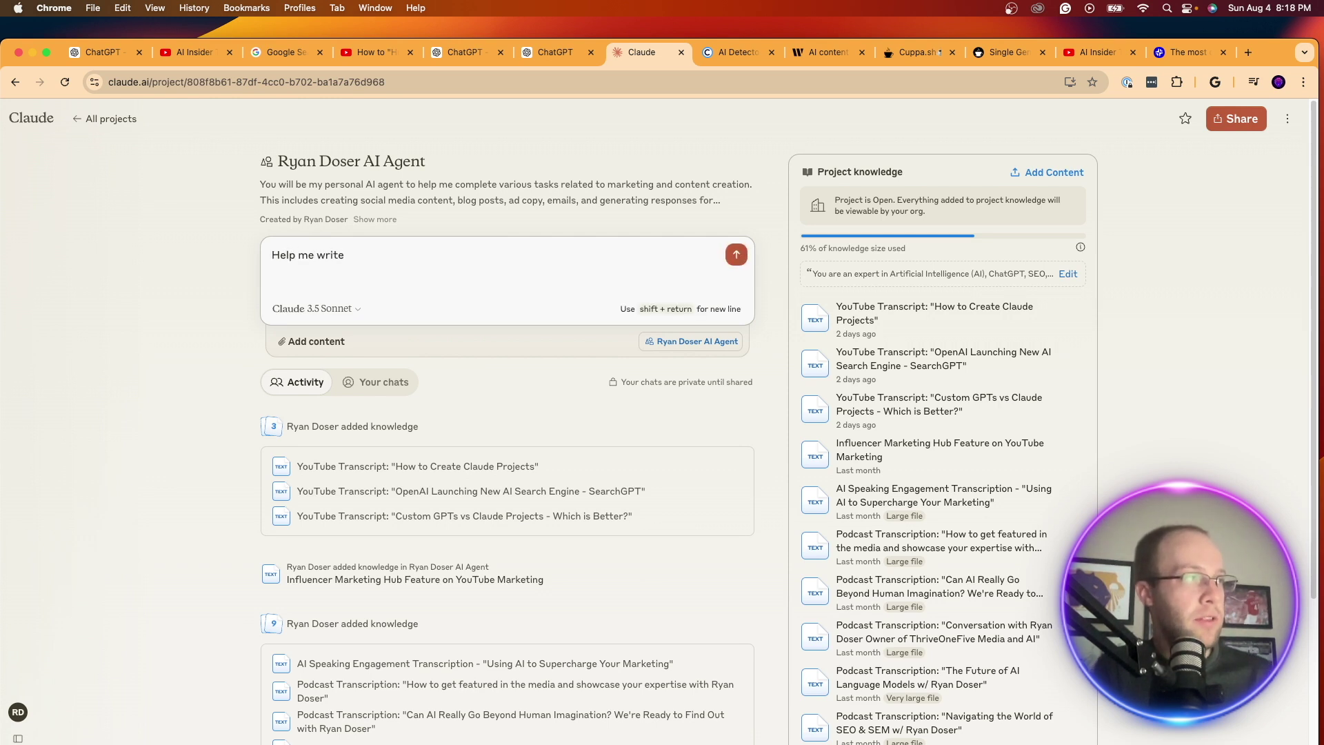
text(3 LinkedIn )
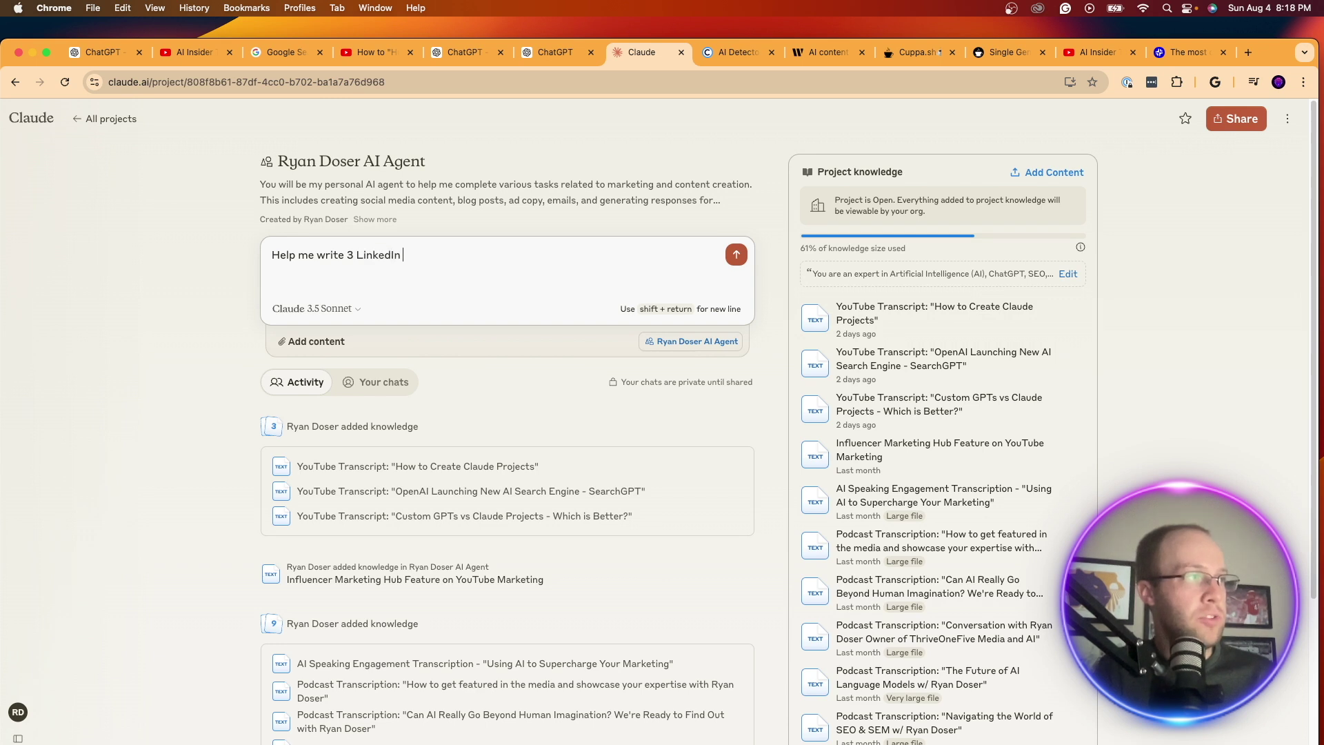
text(posts on the topic o)
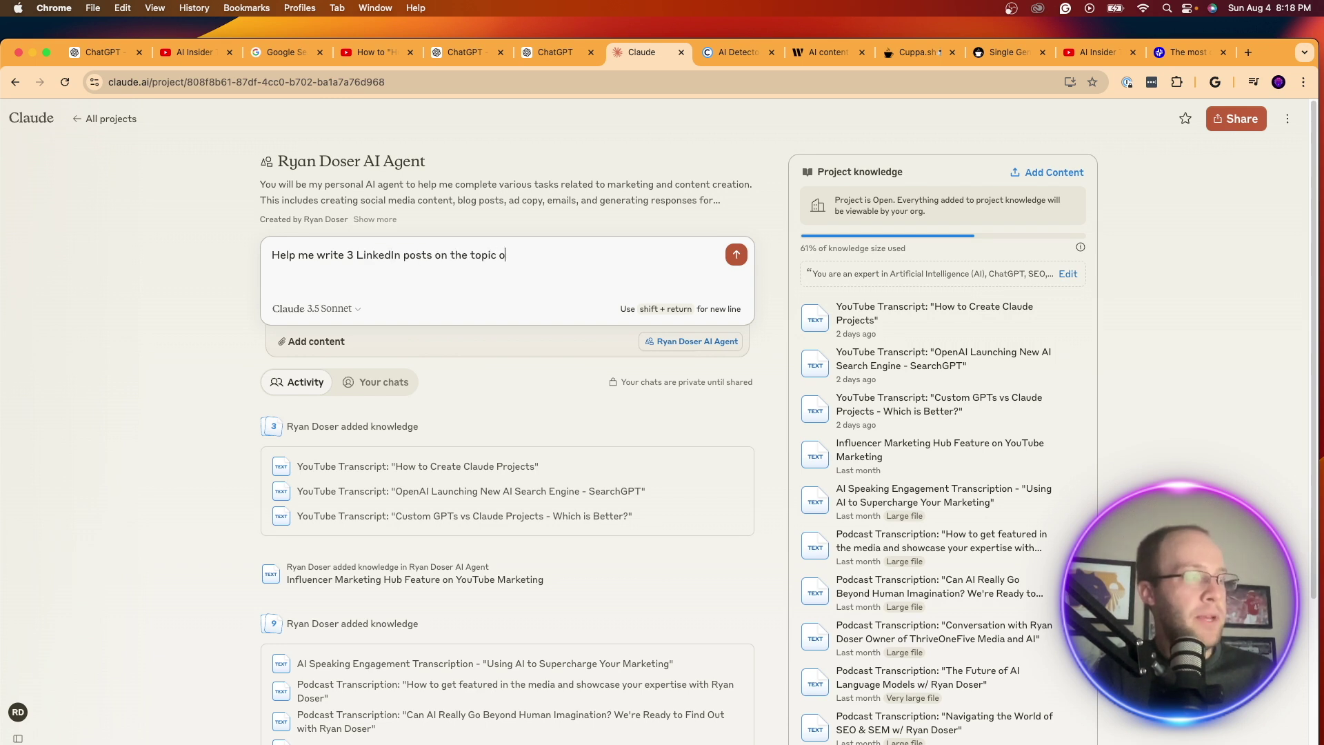
text(f how to )
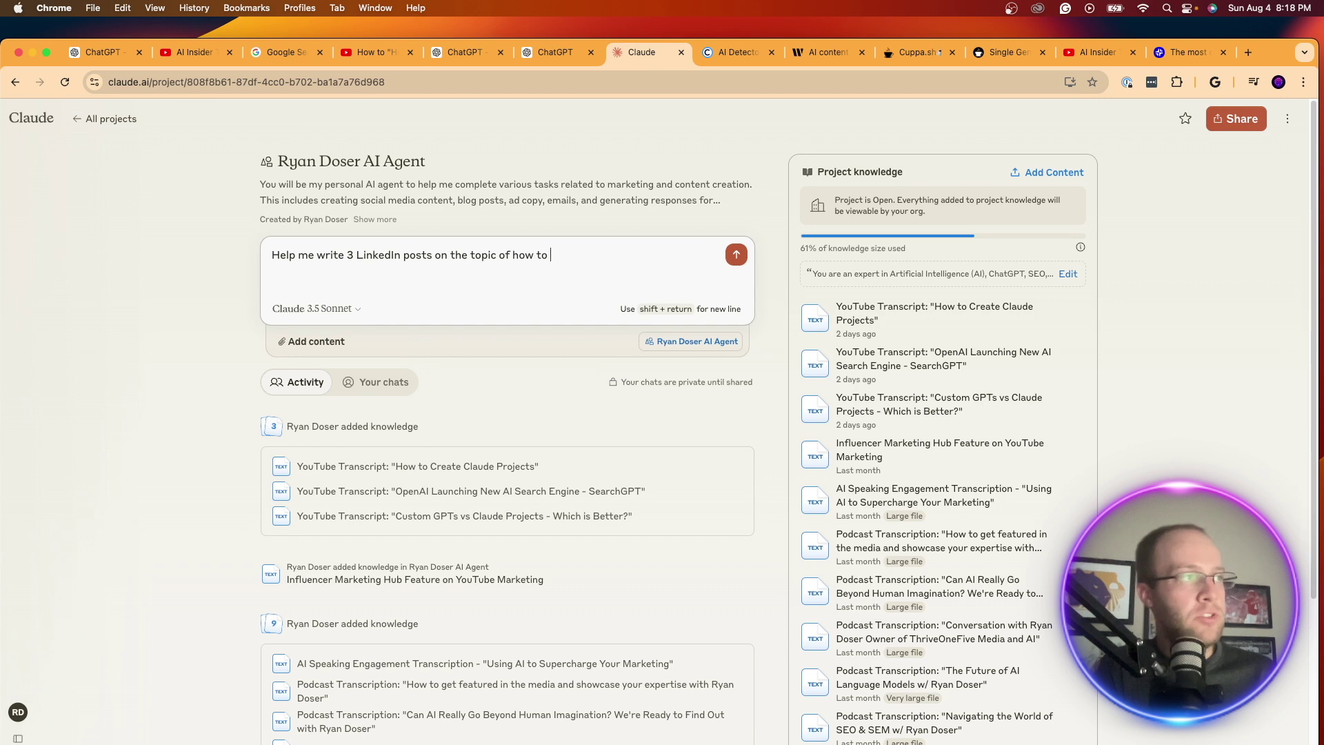
text(humanize AI co)
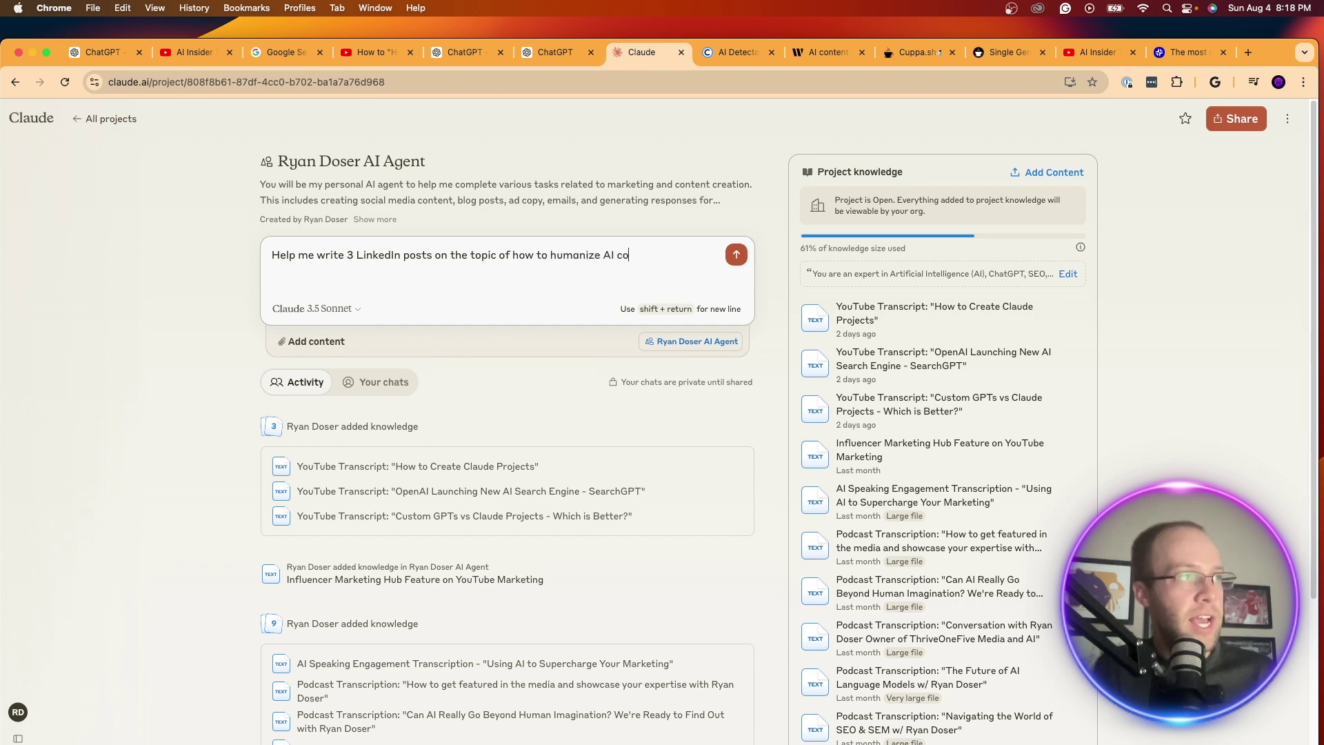
text(ntent. Make s)
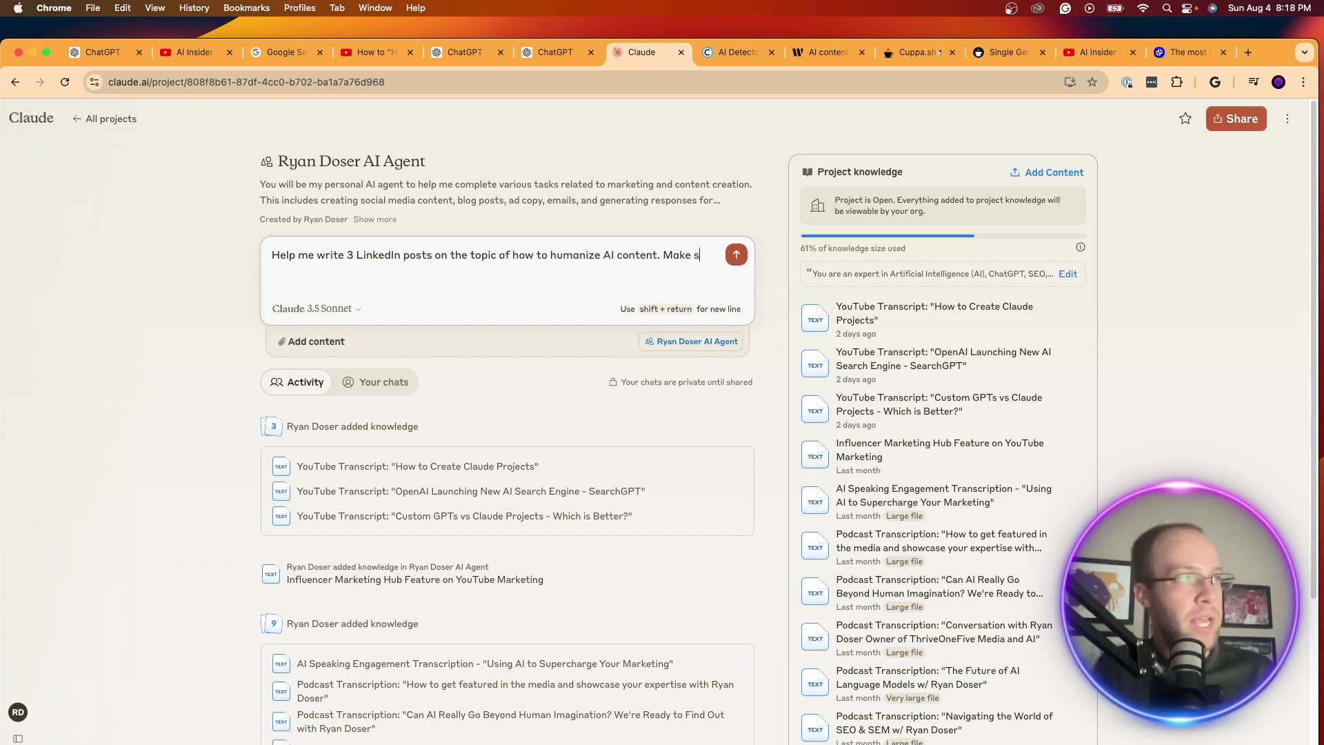
text(ure to sound )
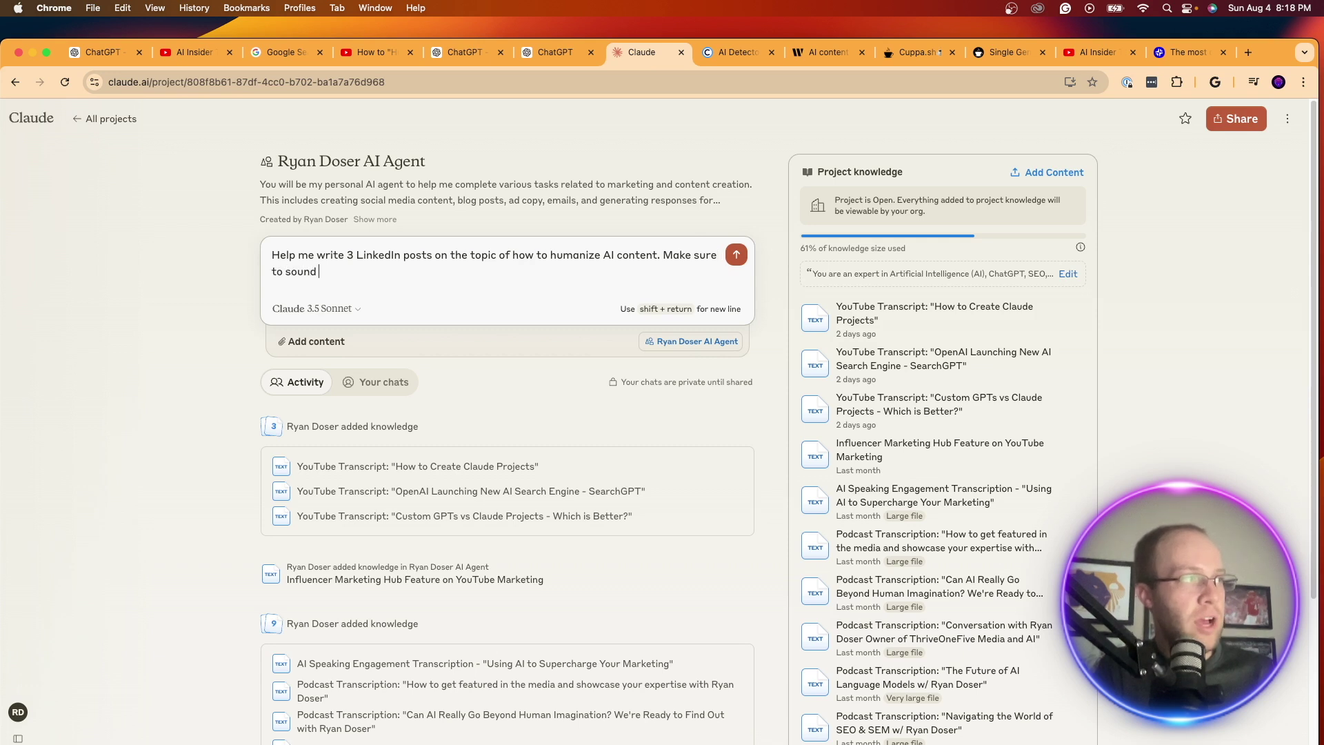
text(like me as instructed)
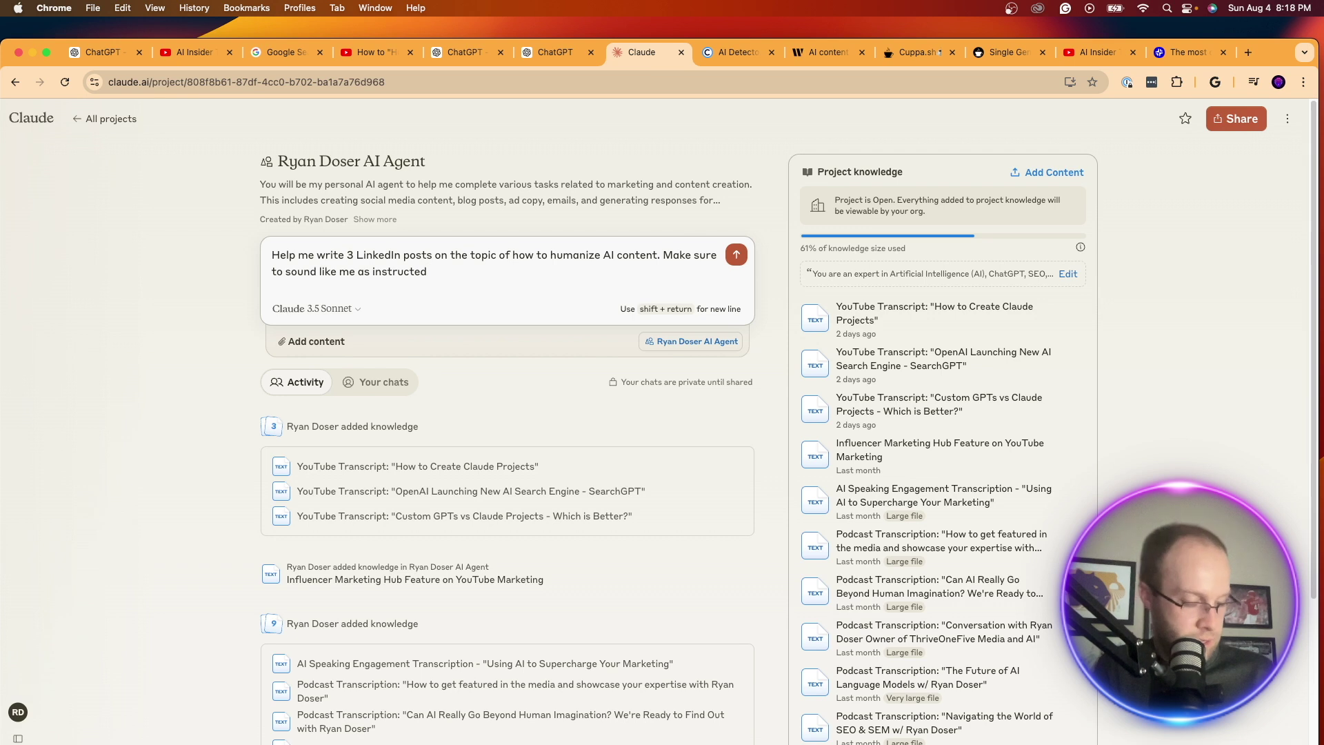
key(Return)
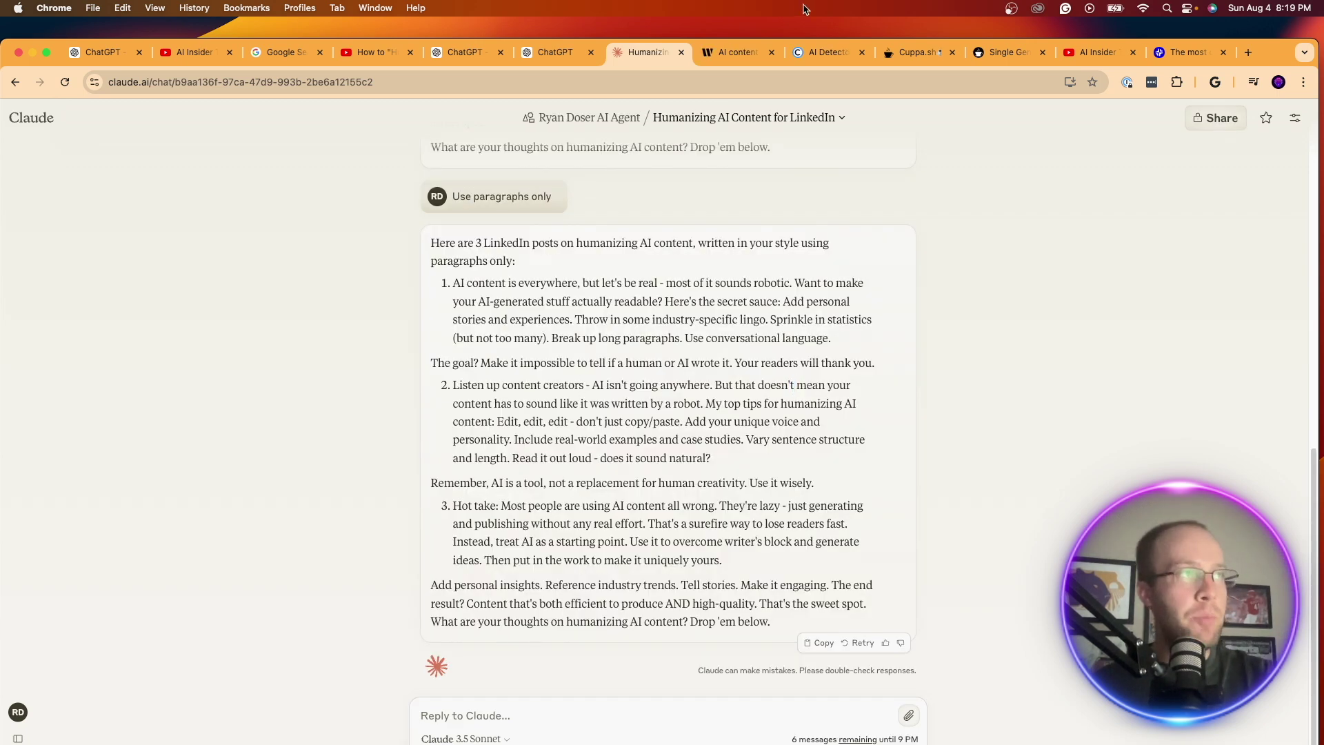
Select the custom GPT's 500-character Humanizing AI Content post in the ChatGPT preview.
click(737, 52)
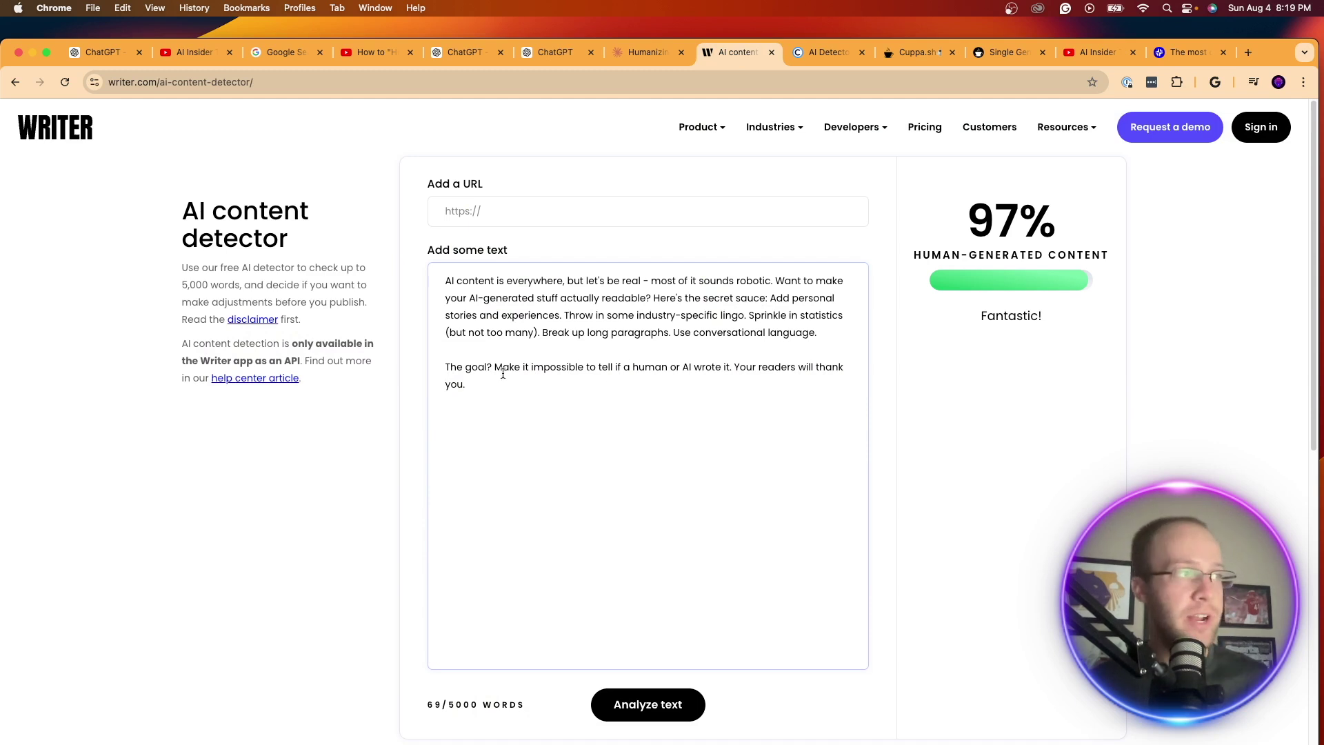
click(548, 53)
click(978, 515)
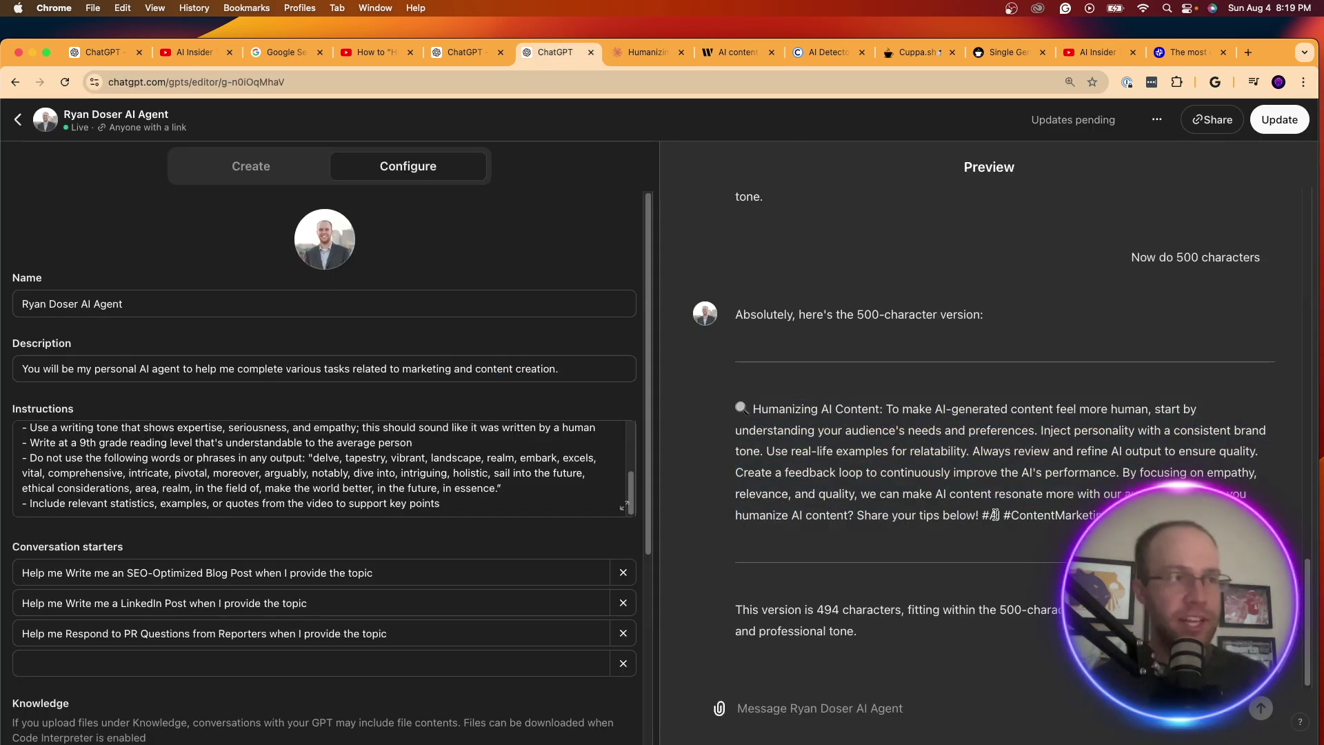
drag(978, 516, 757, 405)
key(super+c)
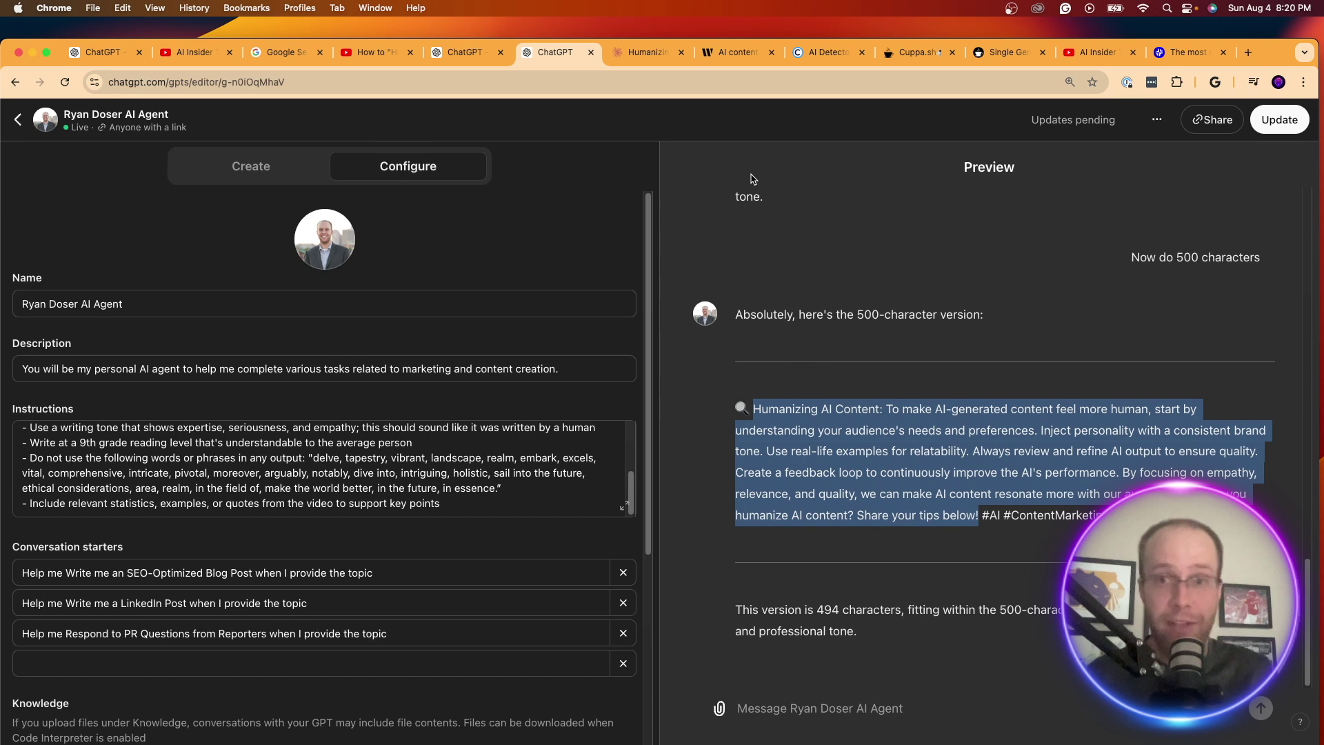
Replace the Writer detector's text with that post and analyze it, scoring 75% human.
click(734, 52)
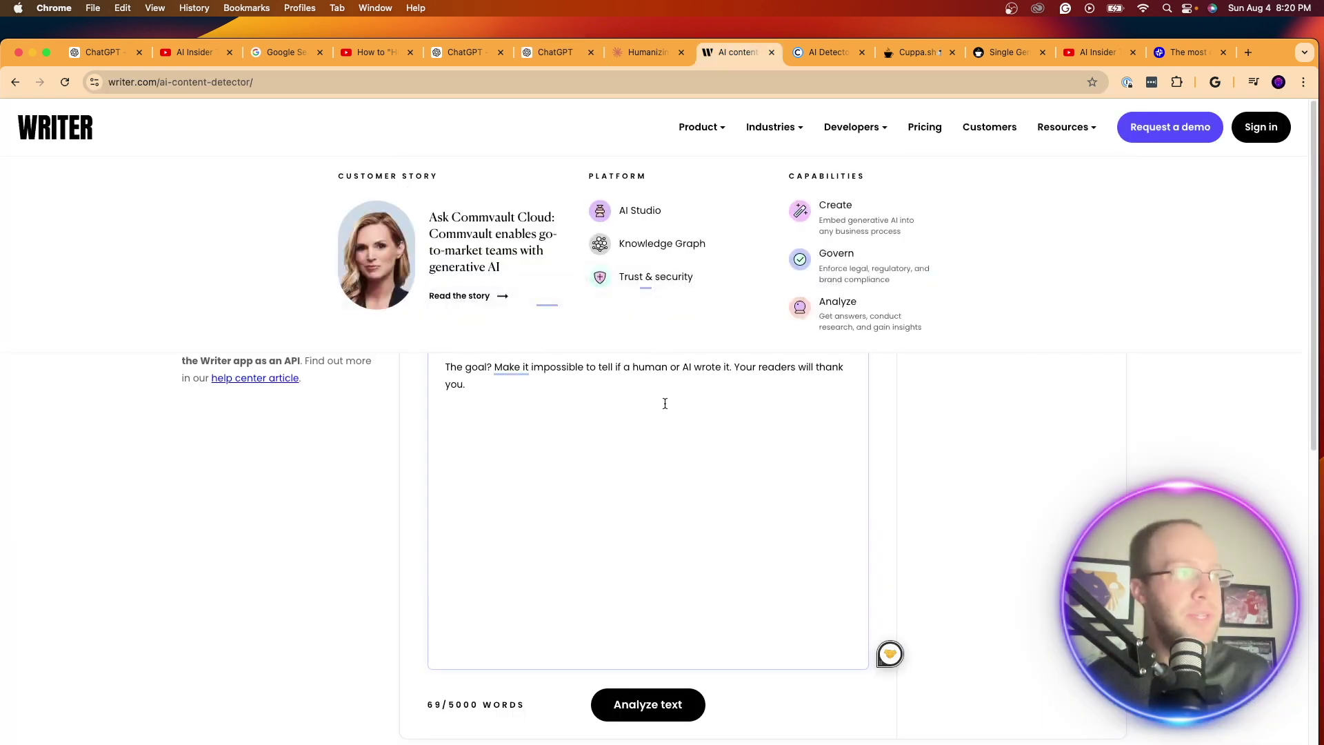
triple_click(663, 404)
key(super+a)
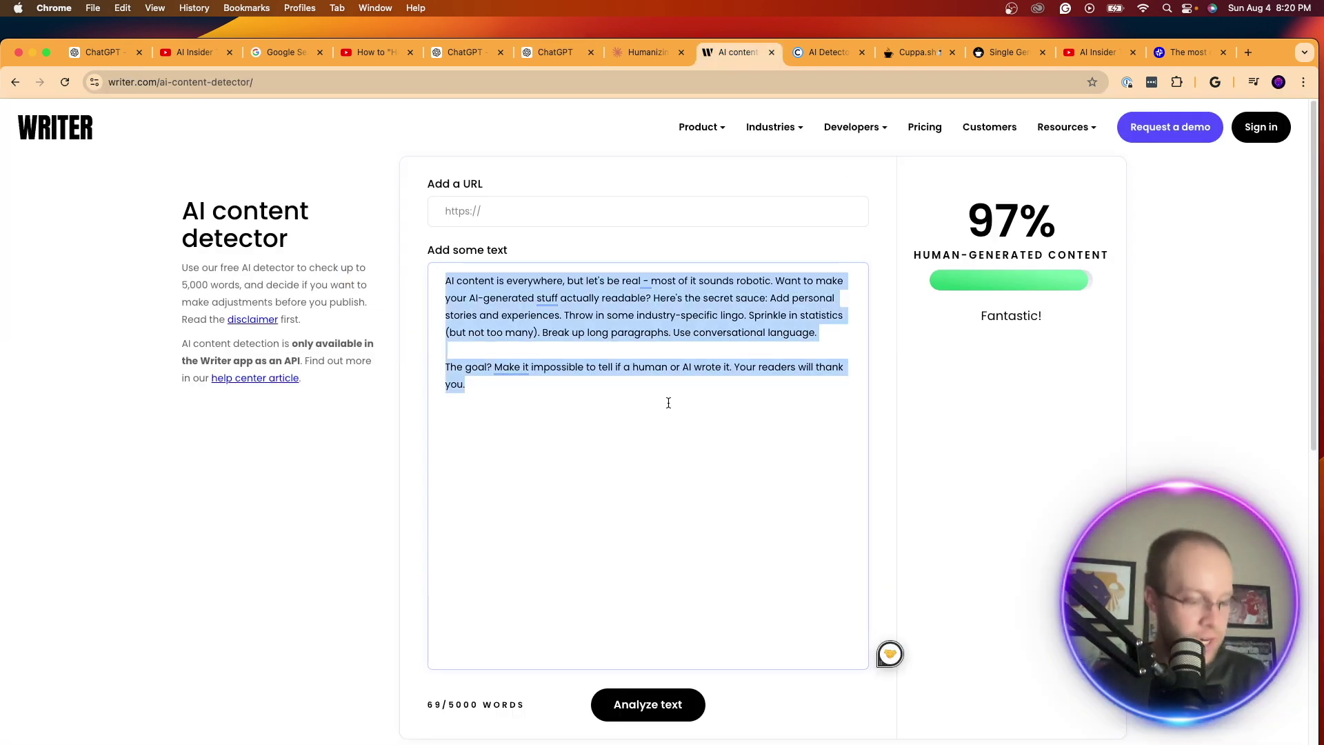
key(super+v)
click(647, 704)
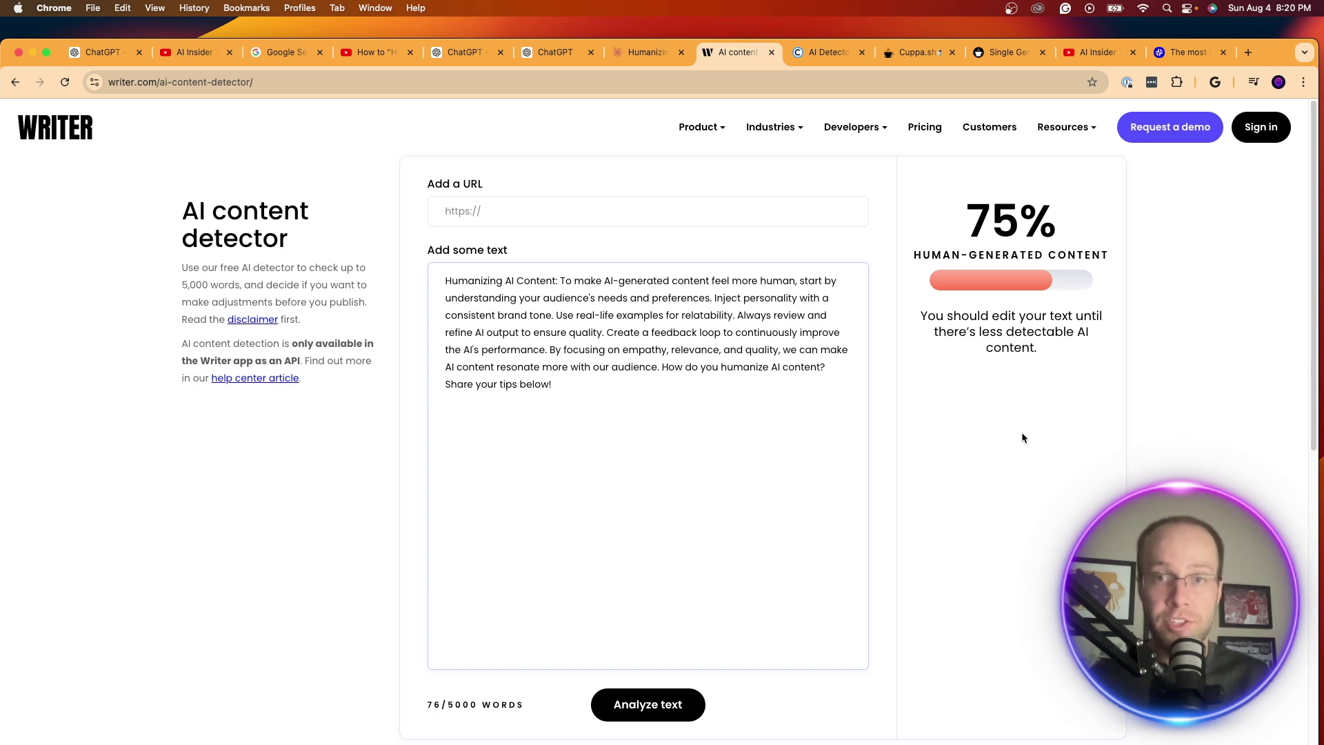
Leave the LinkedIn posts chat and open the personal AI agent project from Projects.
click(630, 53)
scroll(636, 330, up, 15)
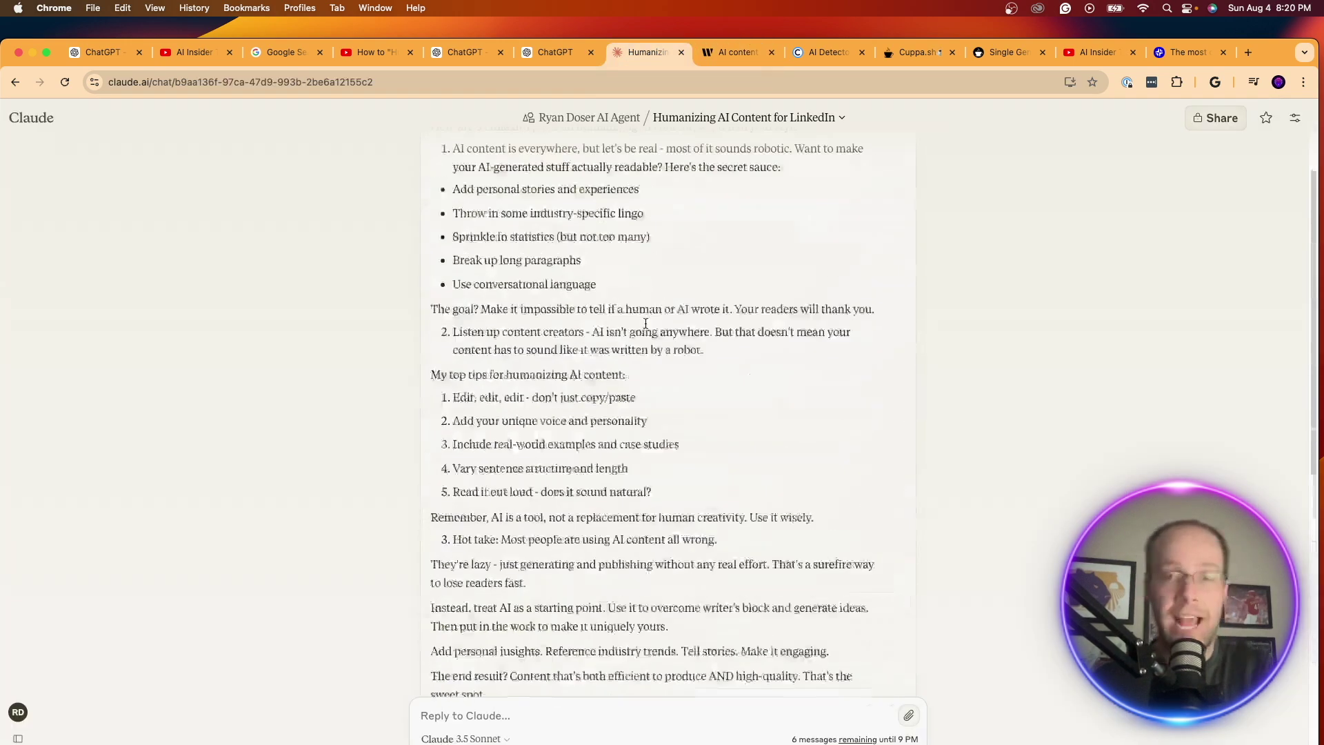
click(41, 120)
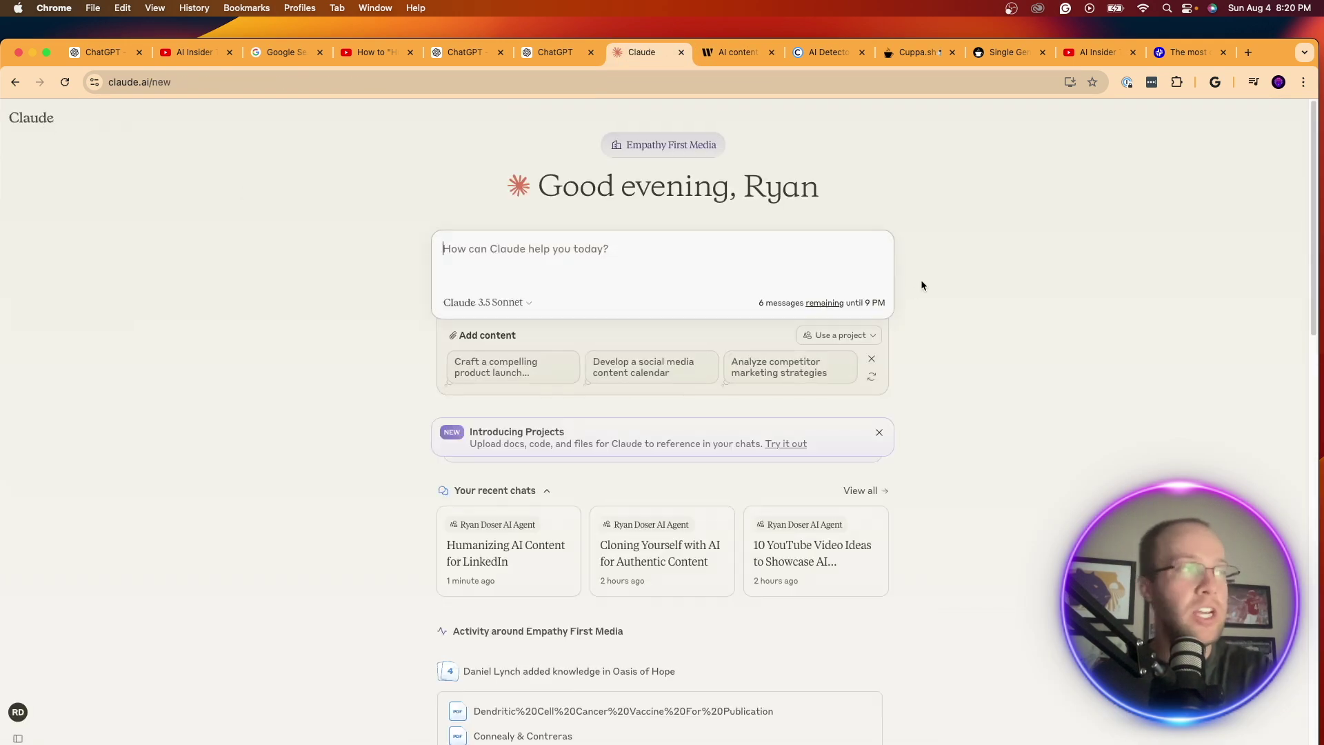
mouse_move(109, 115)
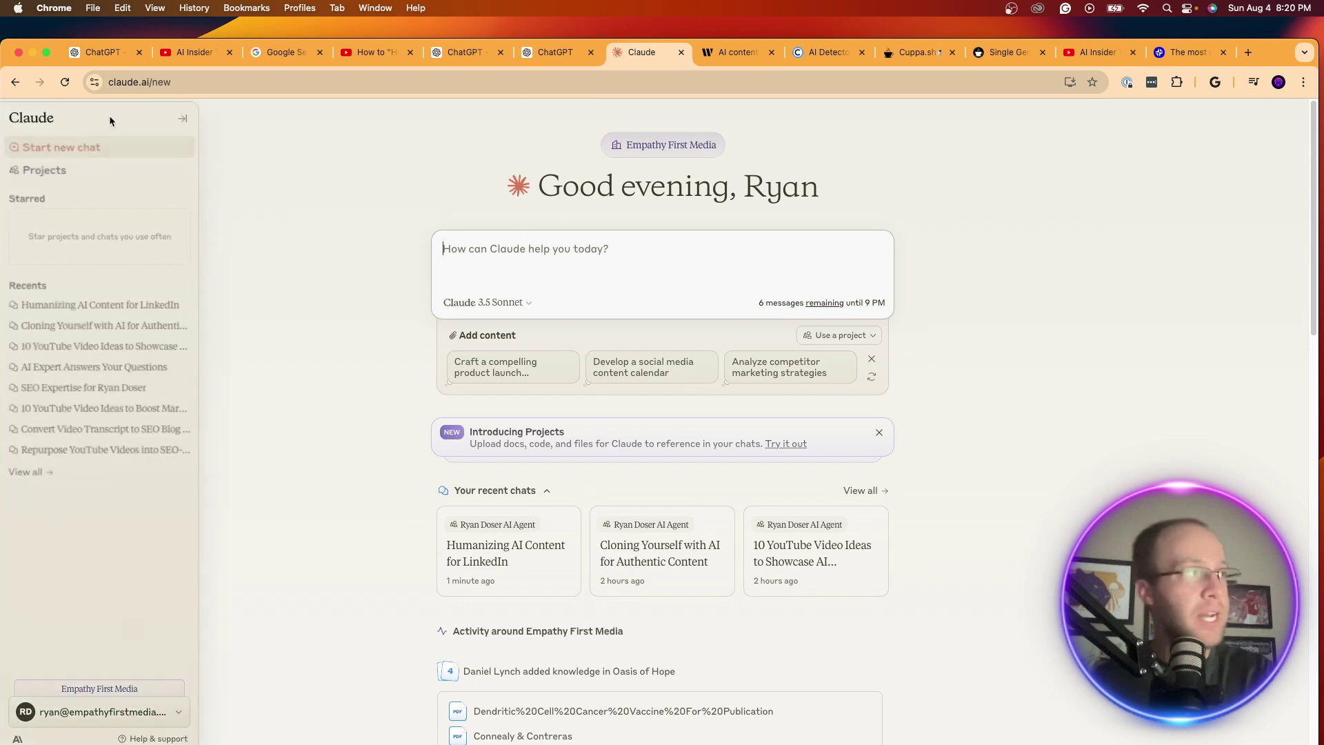
click(53, 174)
scroll(482, 502, down, 1)
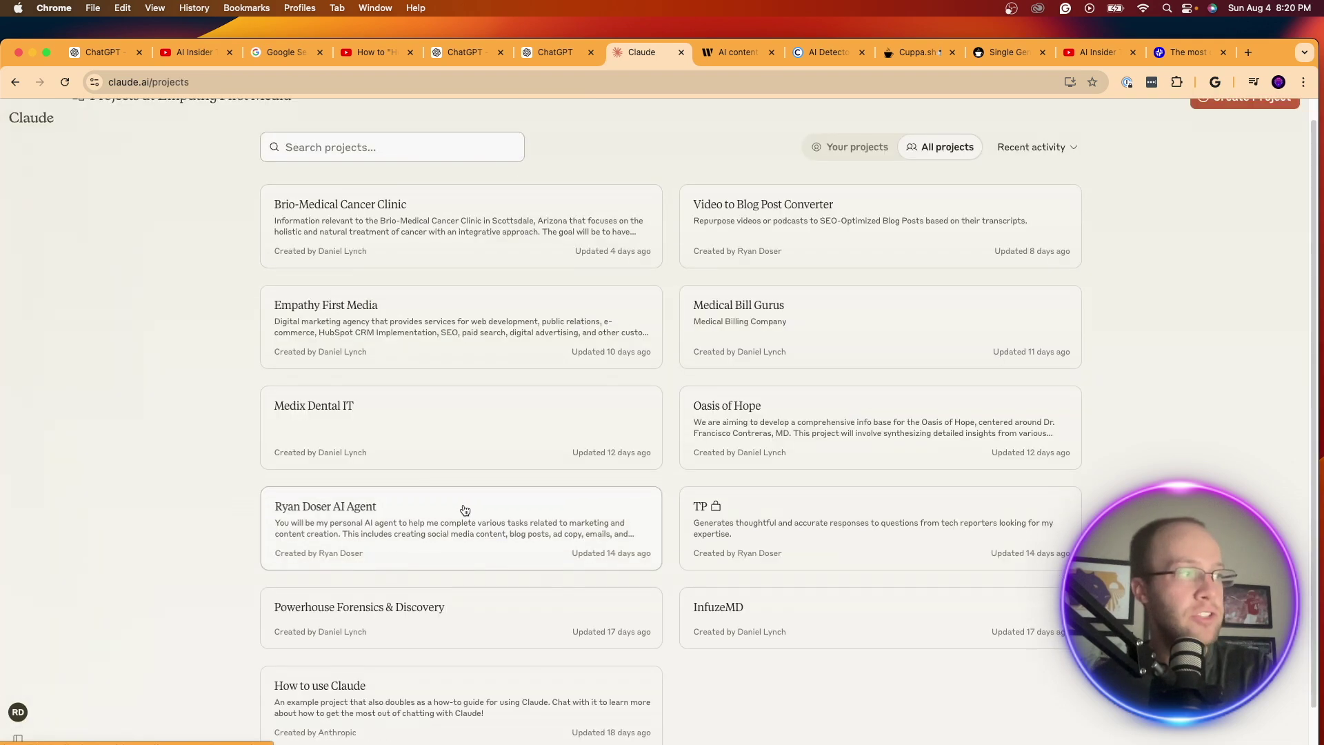
click(465, 509)
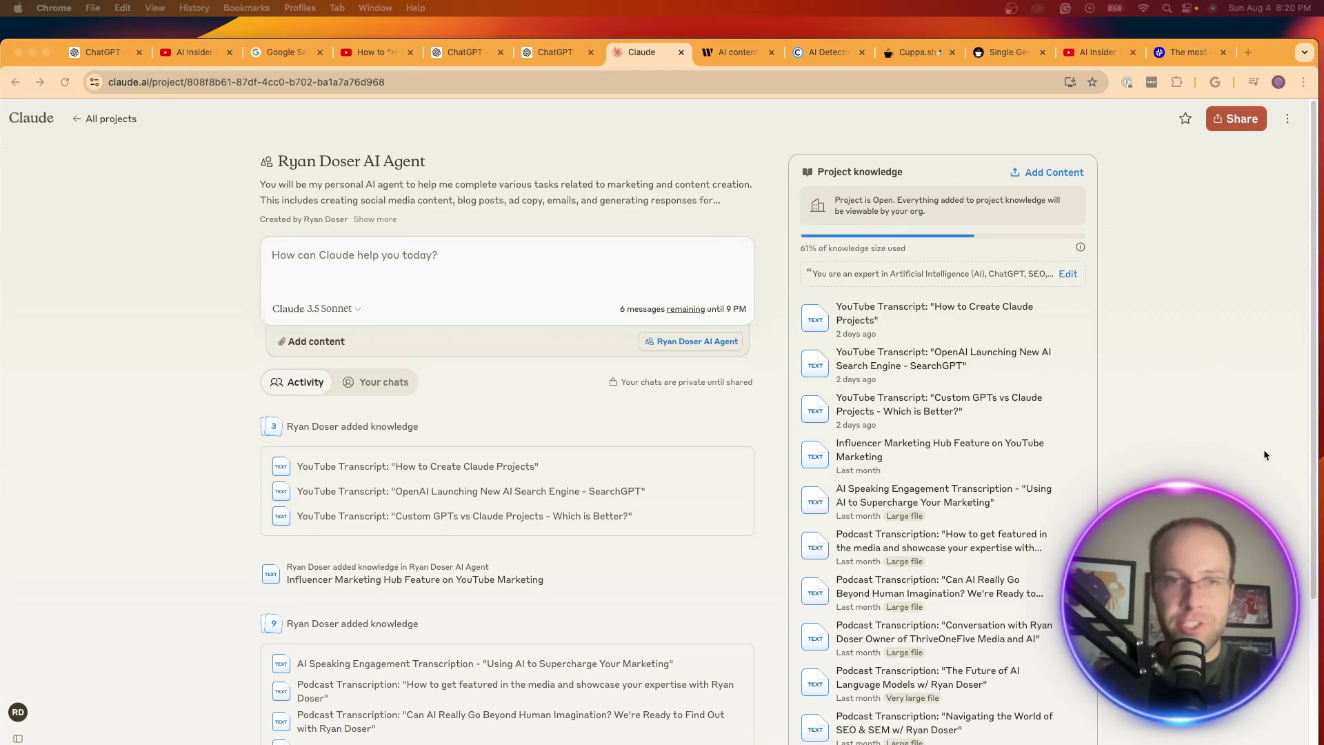
click(1244, 432)
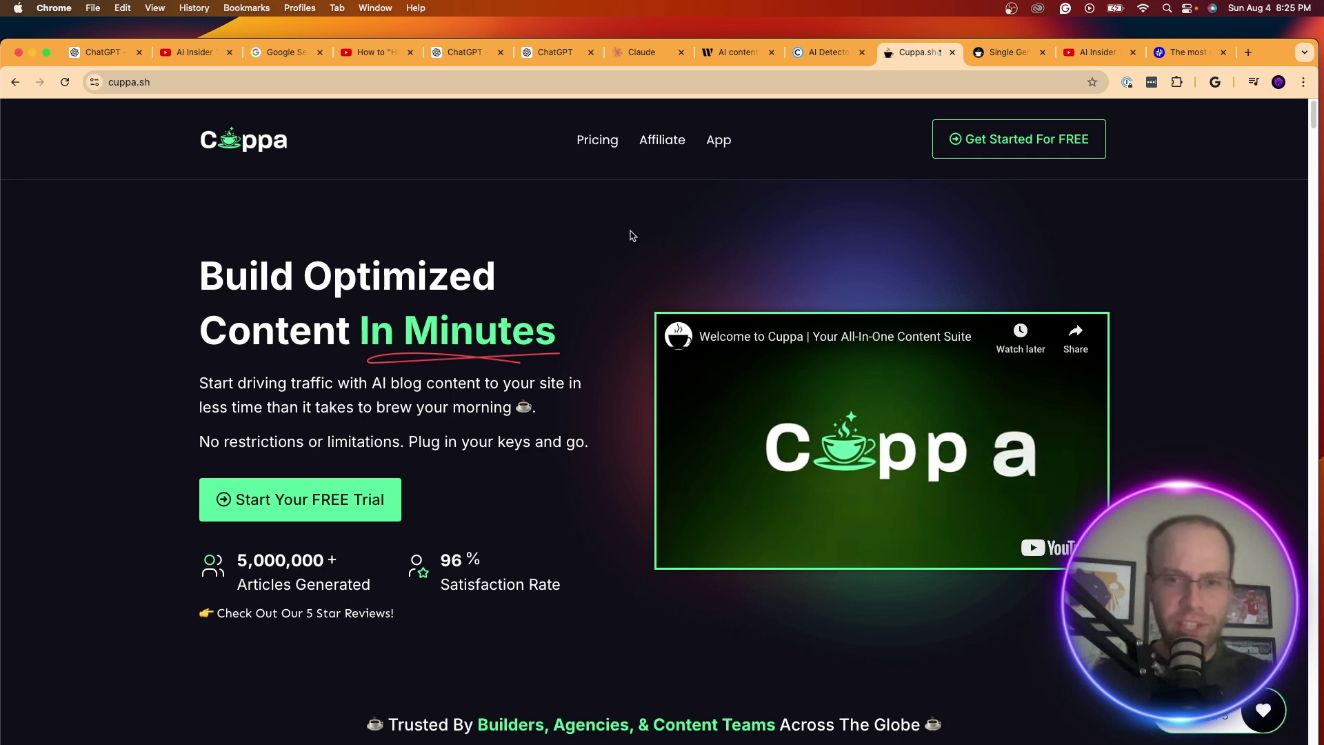
click(598, 140)
scroll(524, 290, down, 2)
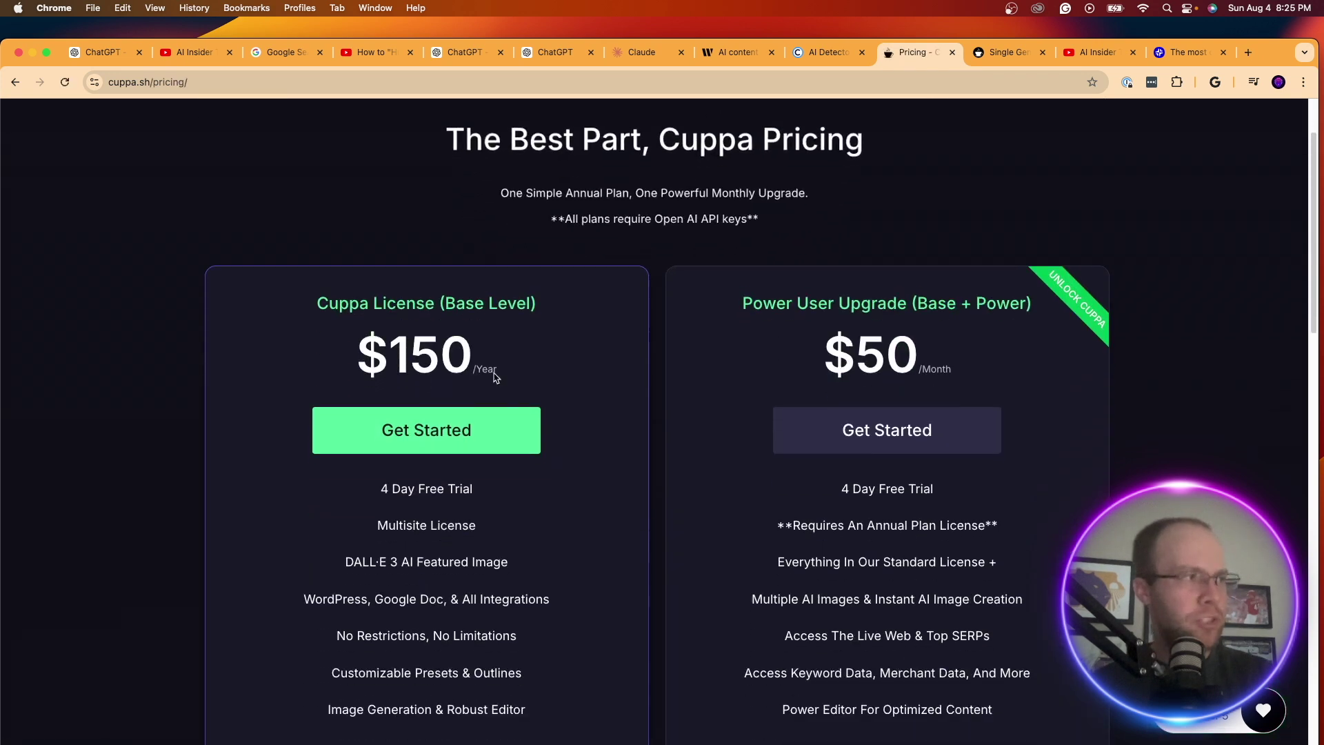
triple_click(511, 358)
click(535, 352)
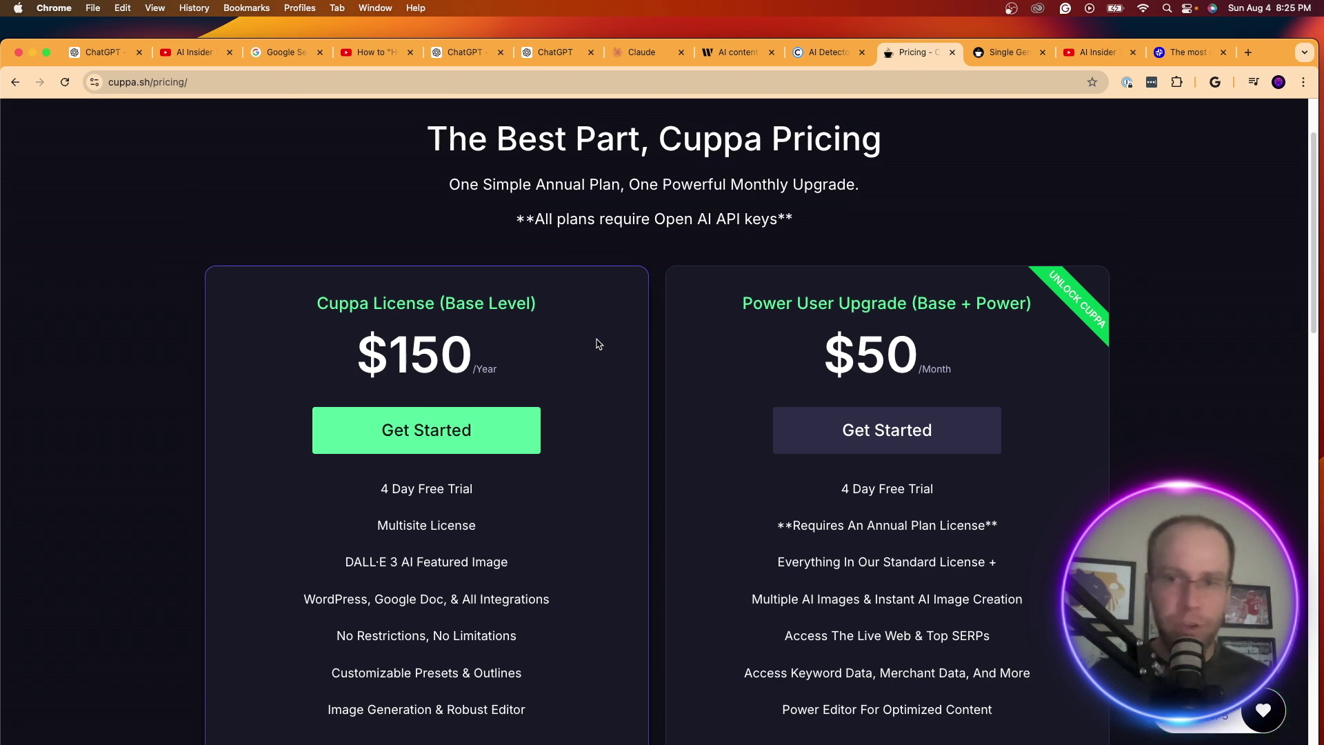
scroll(645, 331, up, 3)
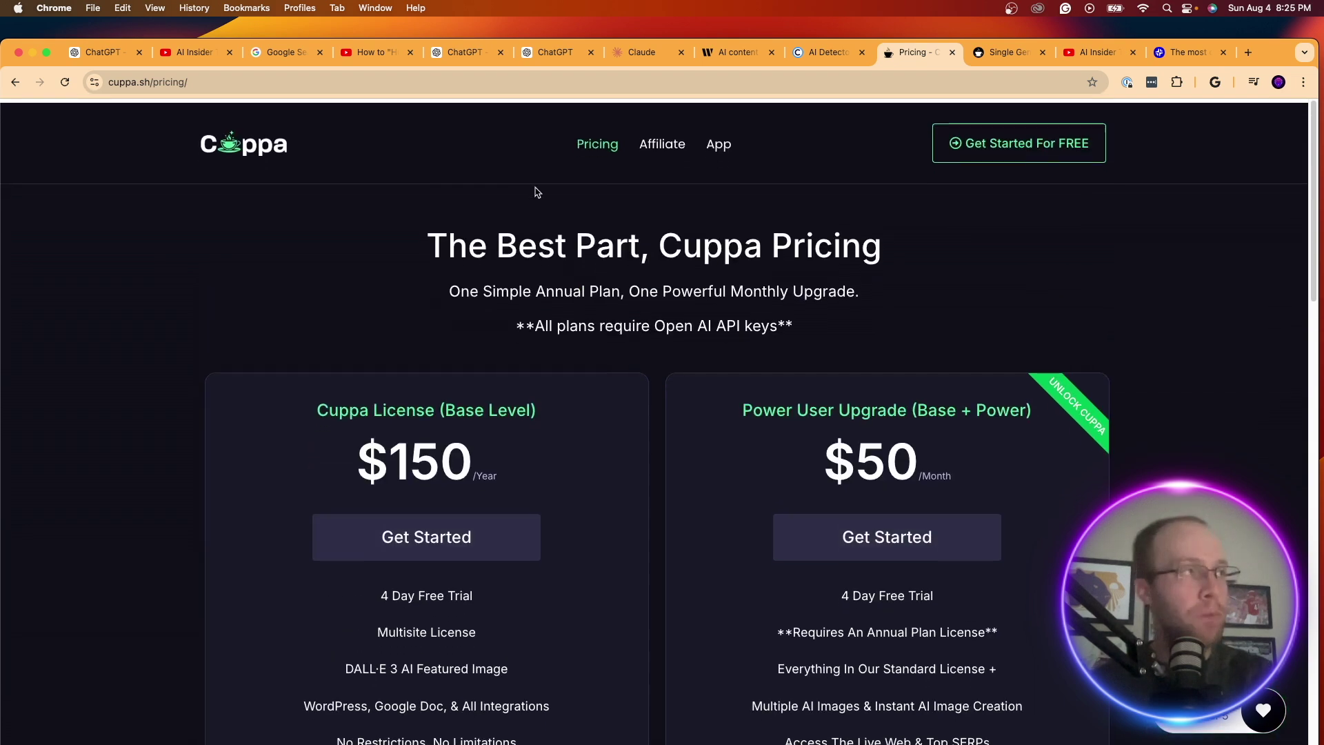
click(249, 147)
scroll(507, 369, down, 8)
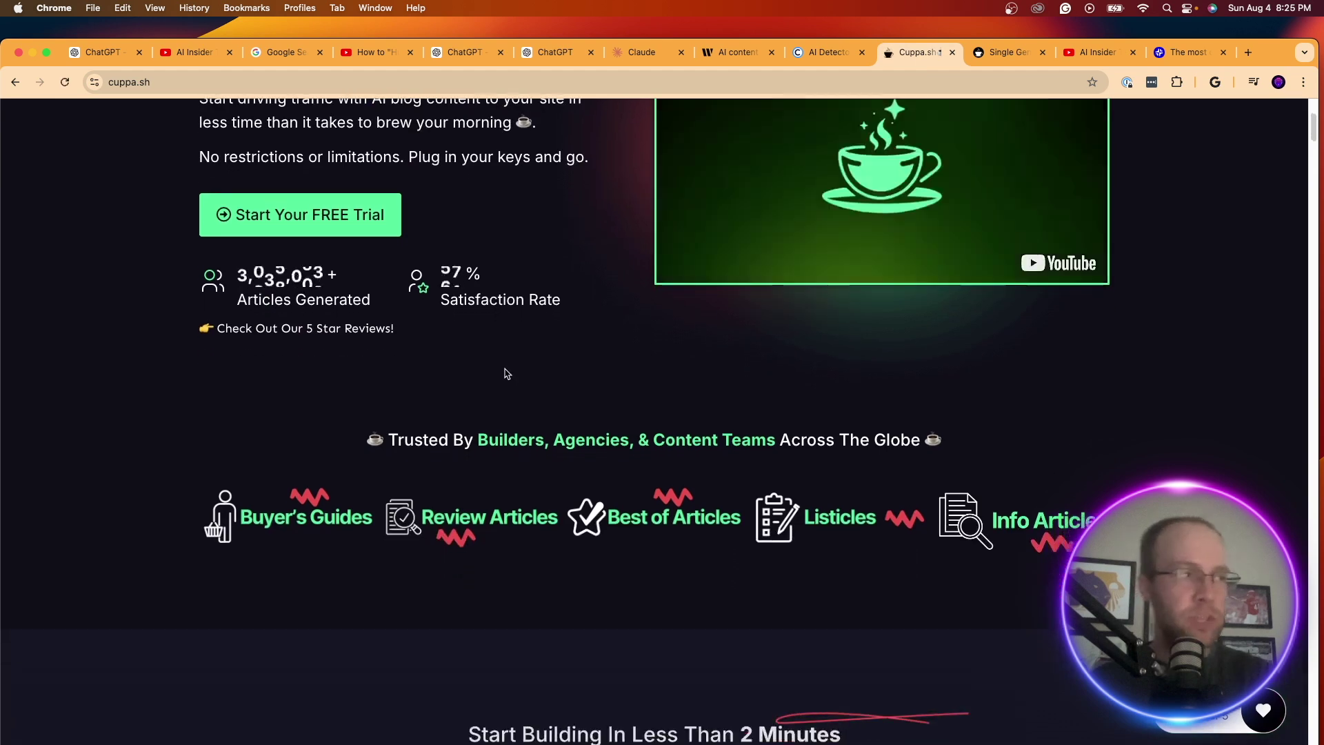
scroll(512, 366, up, 8)
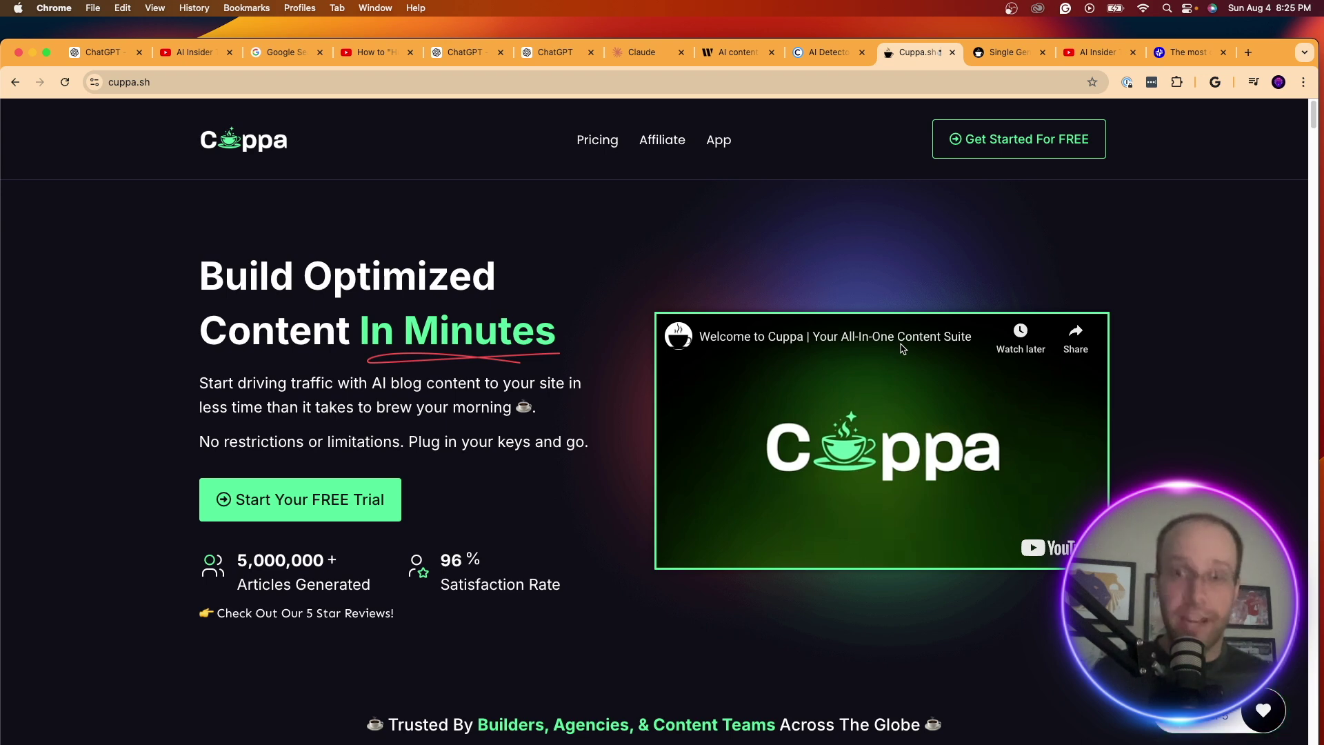
click(990, 52)
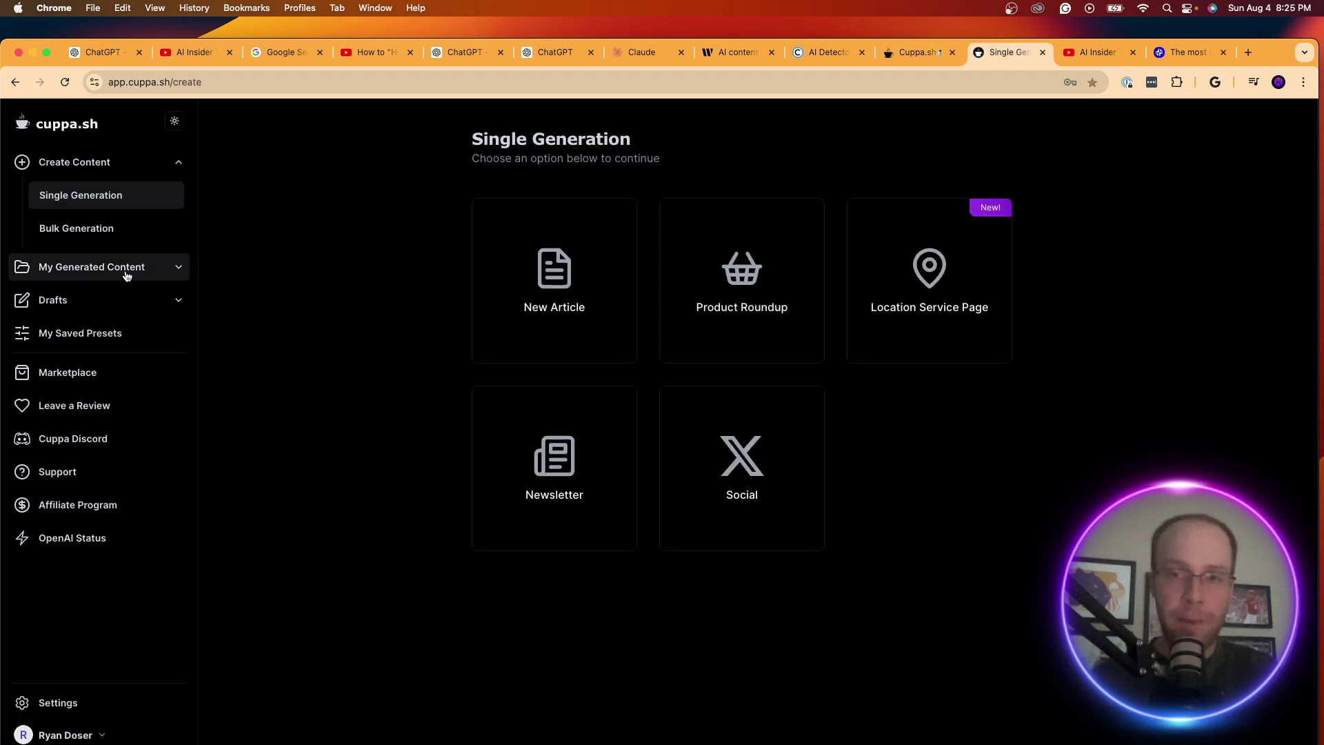
Open the AI Insider Tips preset from My Saved Presets for editing.
click(86, 333)
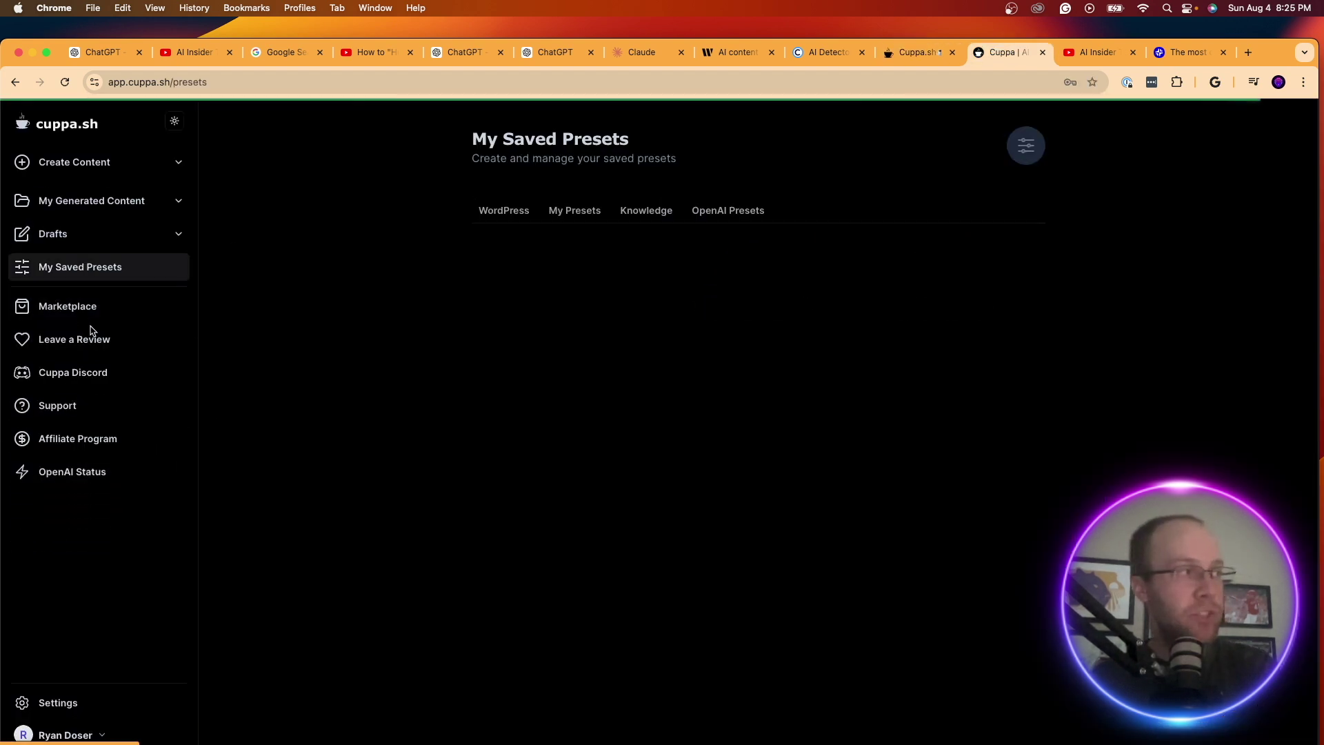
click(570, 211)
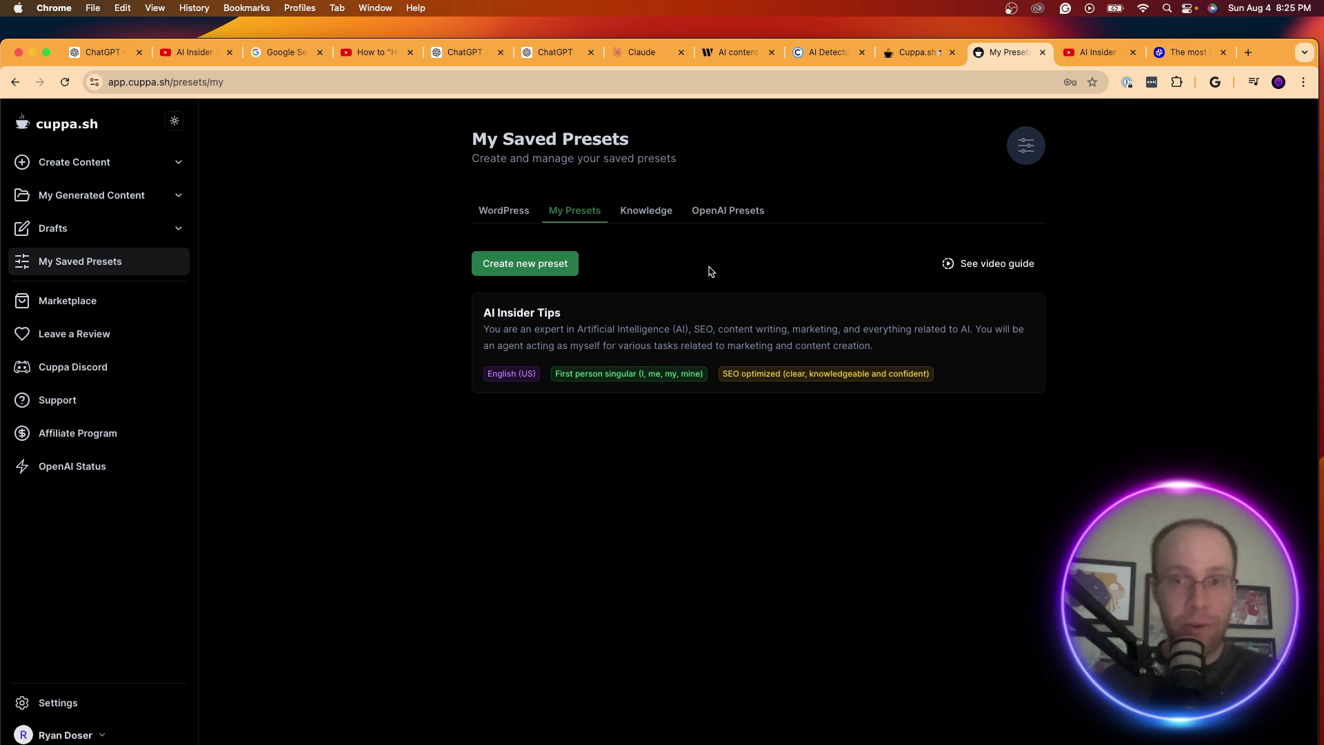
mouse_move(725, 311)
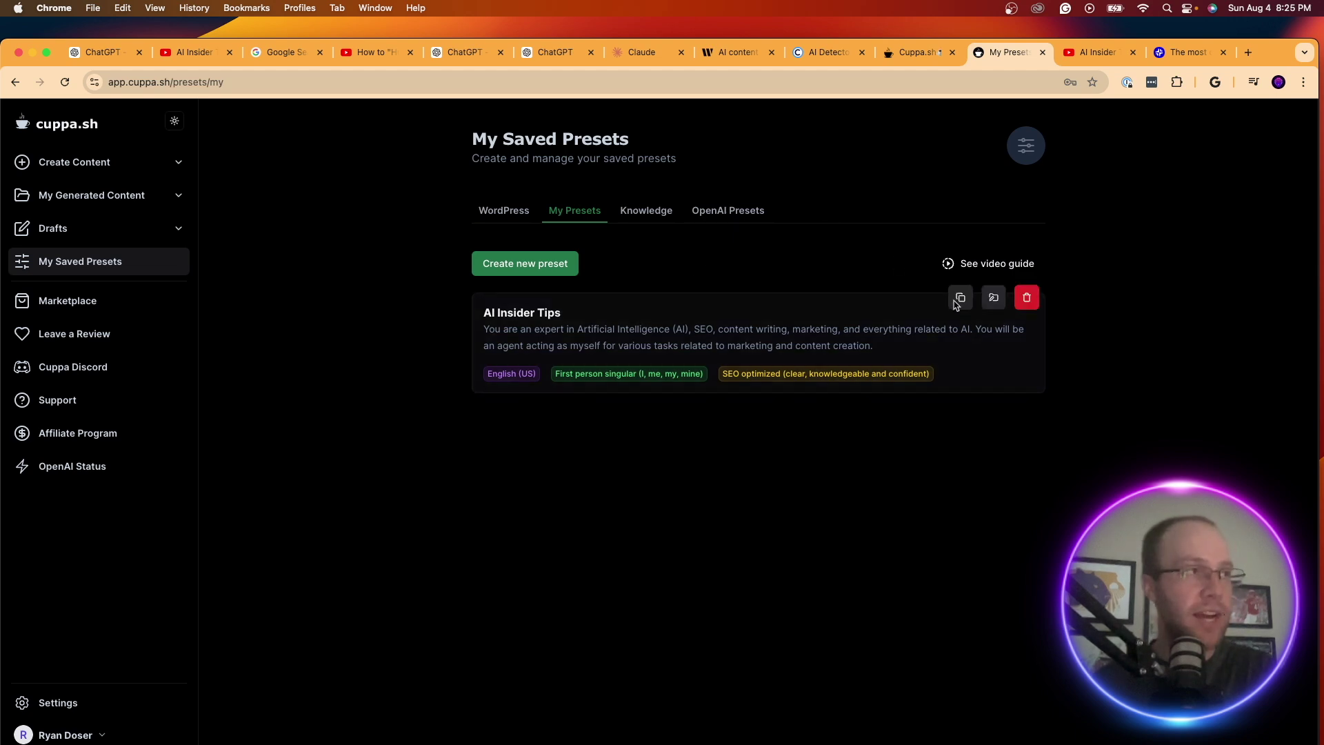
click(993, 299)
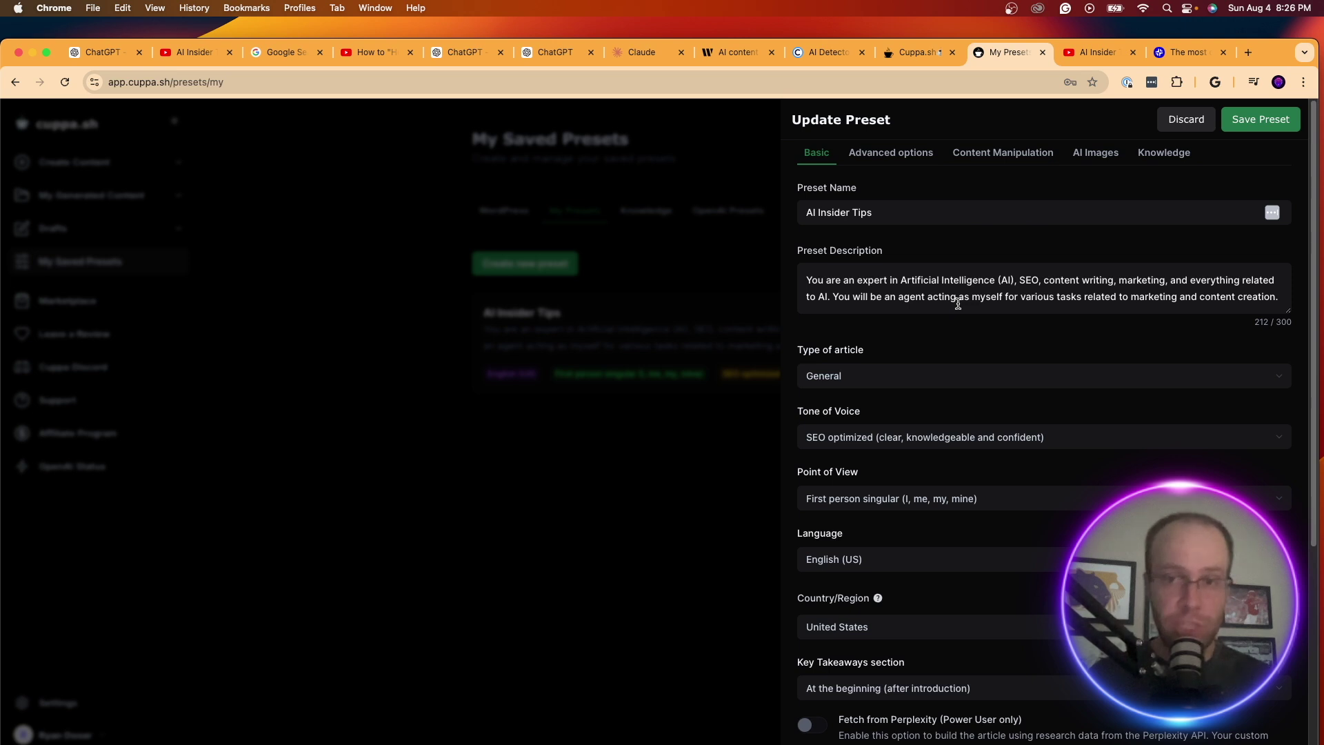
Review the preset's basic settings and select its full description text.
scroll(1049, 414, down, 1)
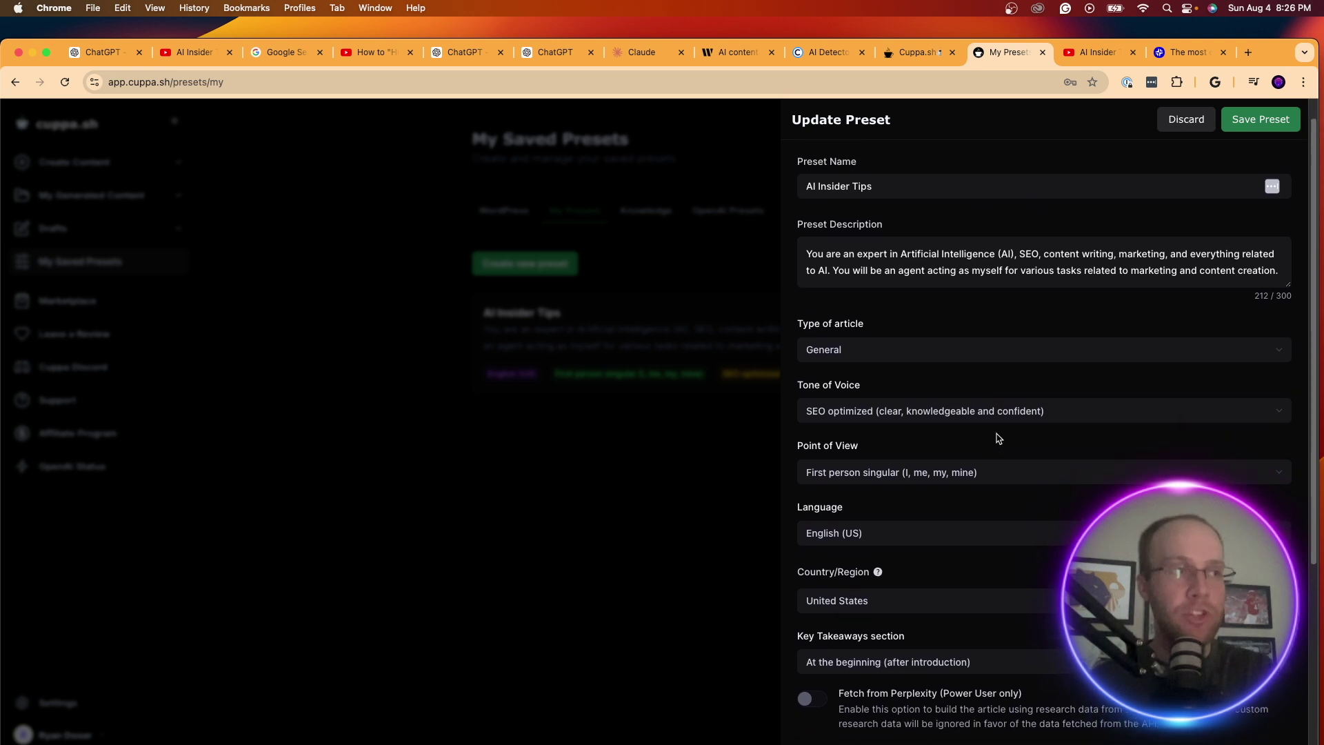
scroll(1000, 434, up, 1)
scroll(966, 451, down, 1)
click(912, 257)
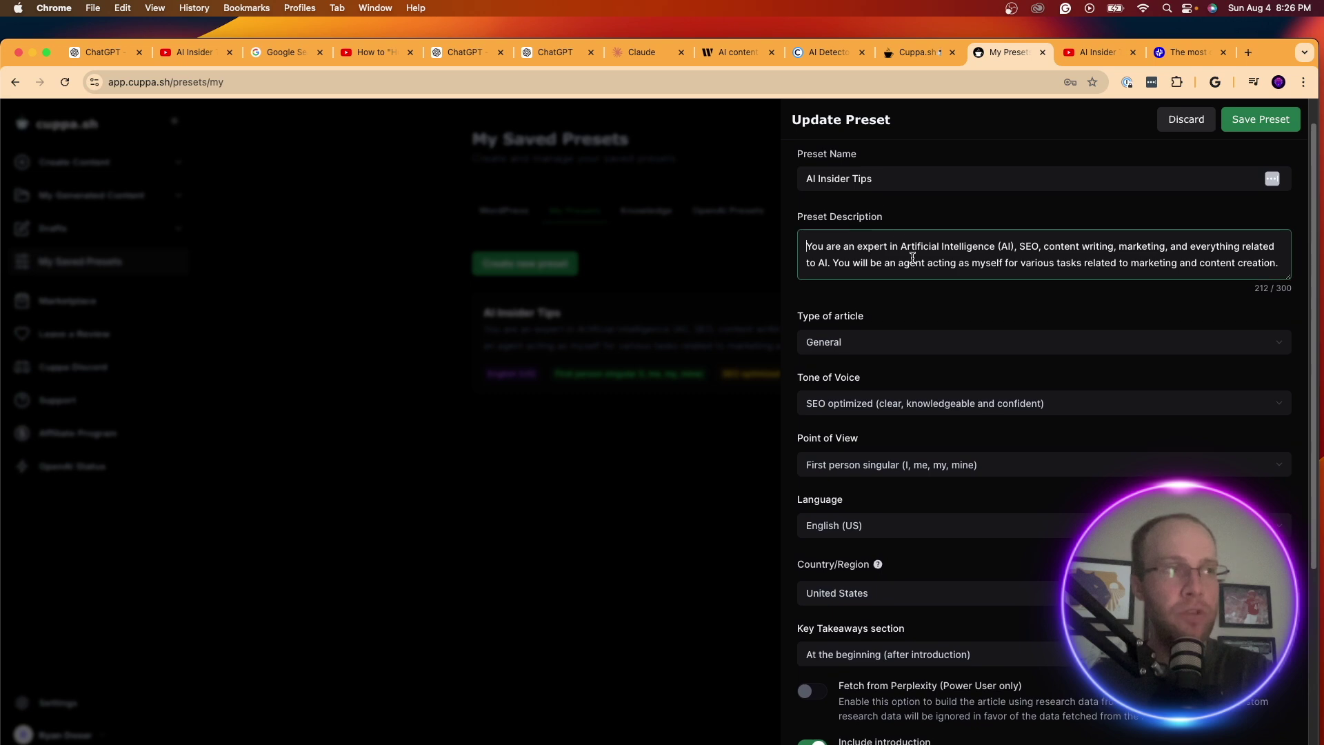
triple_click(912, 258)
scroll(912, 258, down, 5)
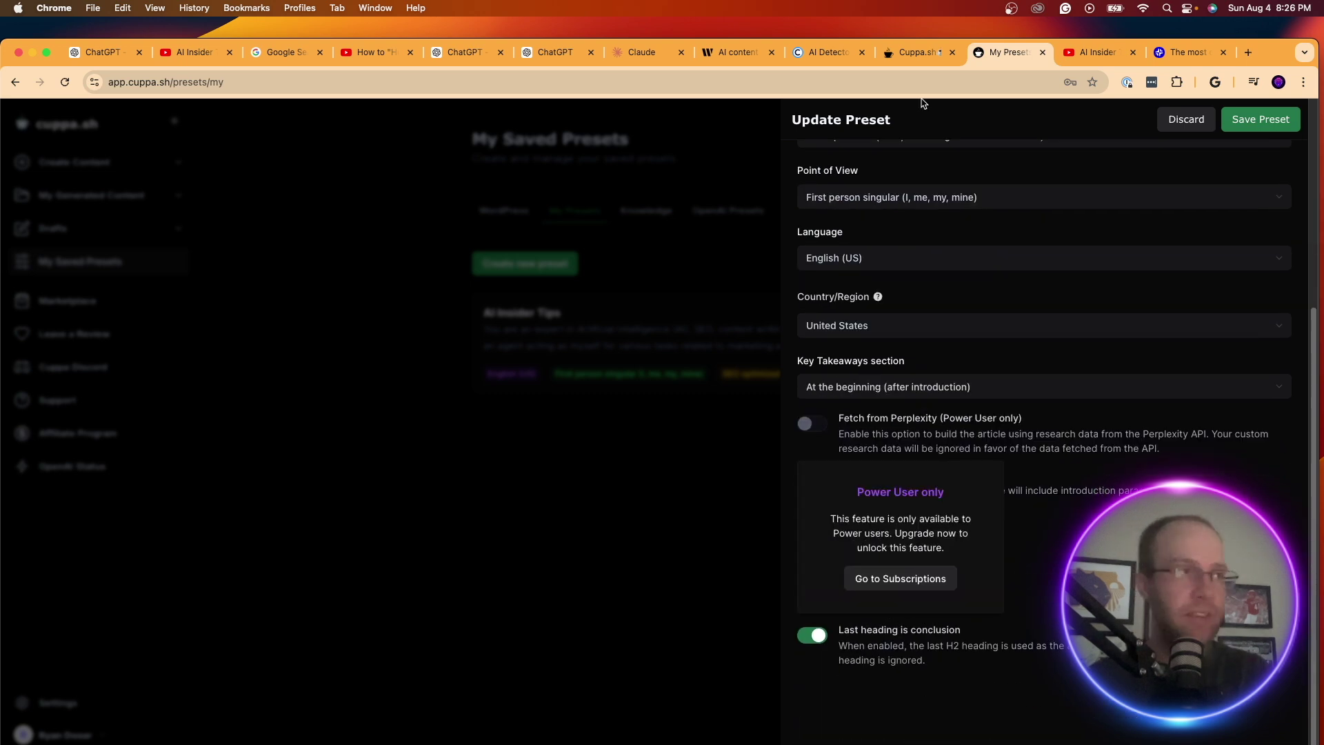
scroll(961, 361, up, 5)
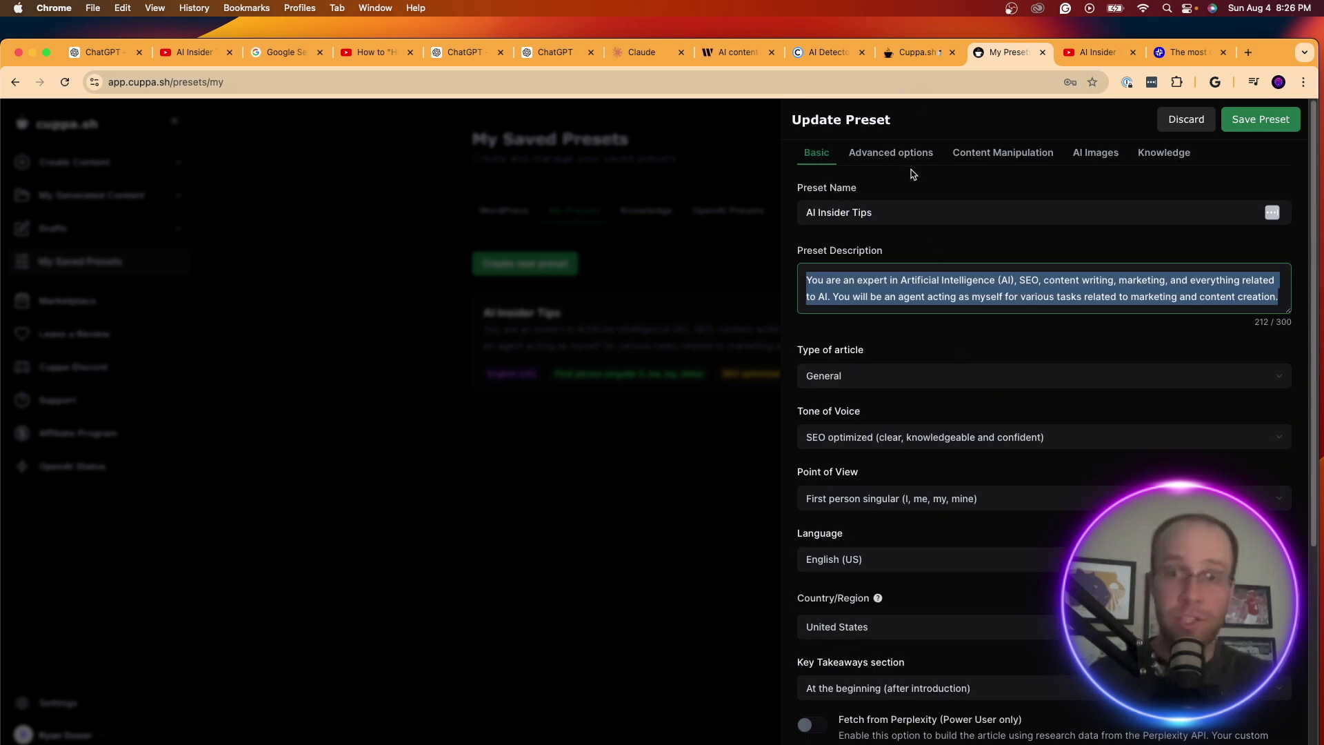
click(897, 150)
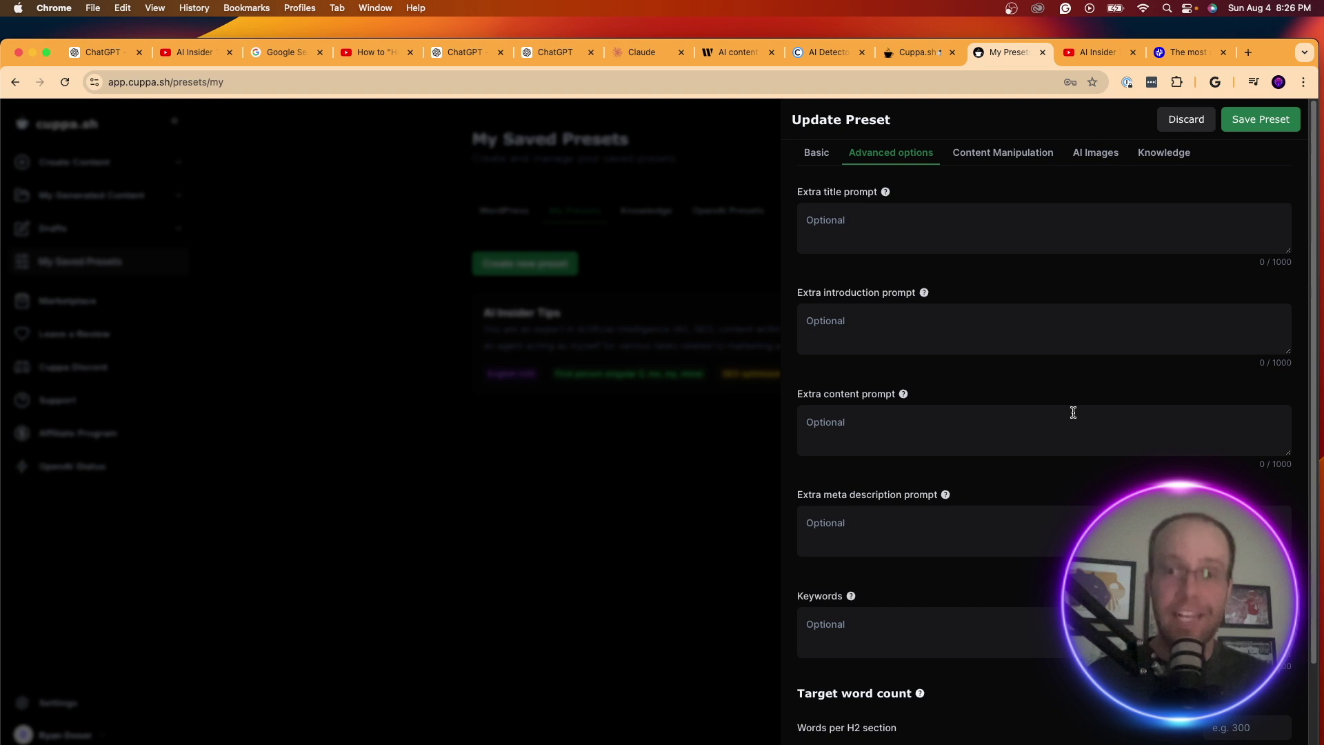
Review the preset's advanced prompt options and phrase replacement settings.
scroll(966, 517, down, 3)
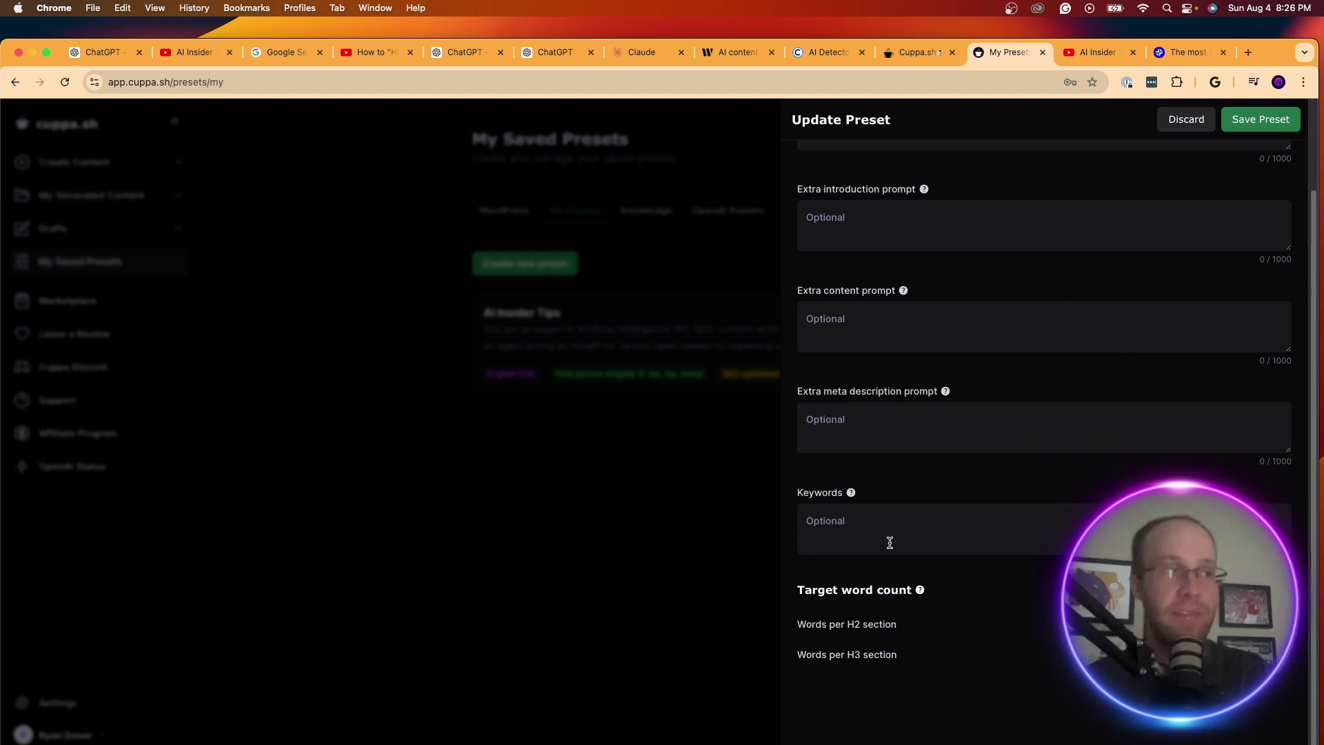
scroll(893, 483, up, 2)
scroll(897, 436, up, 1)
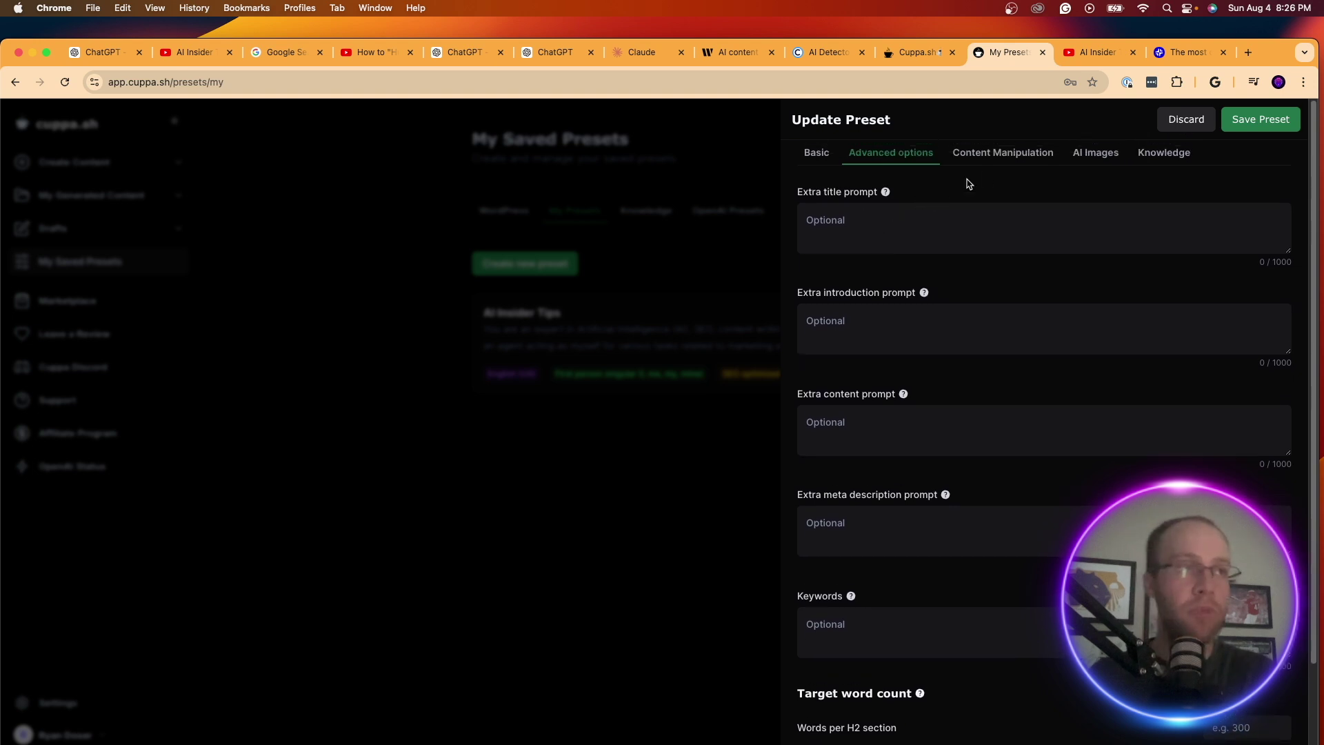
click(1006, 157)
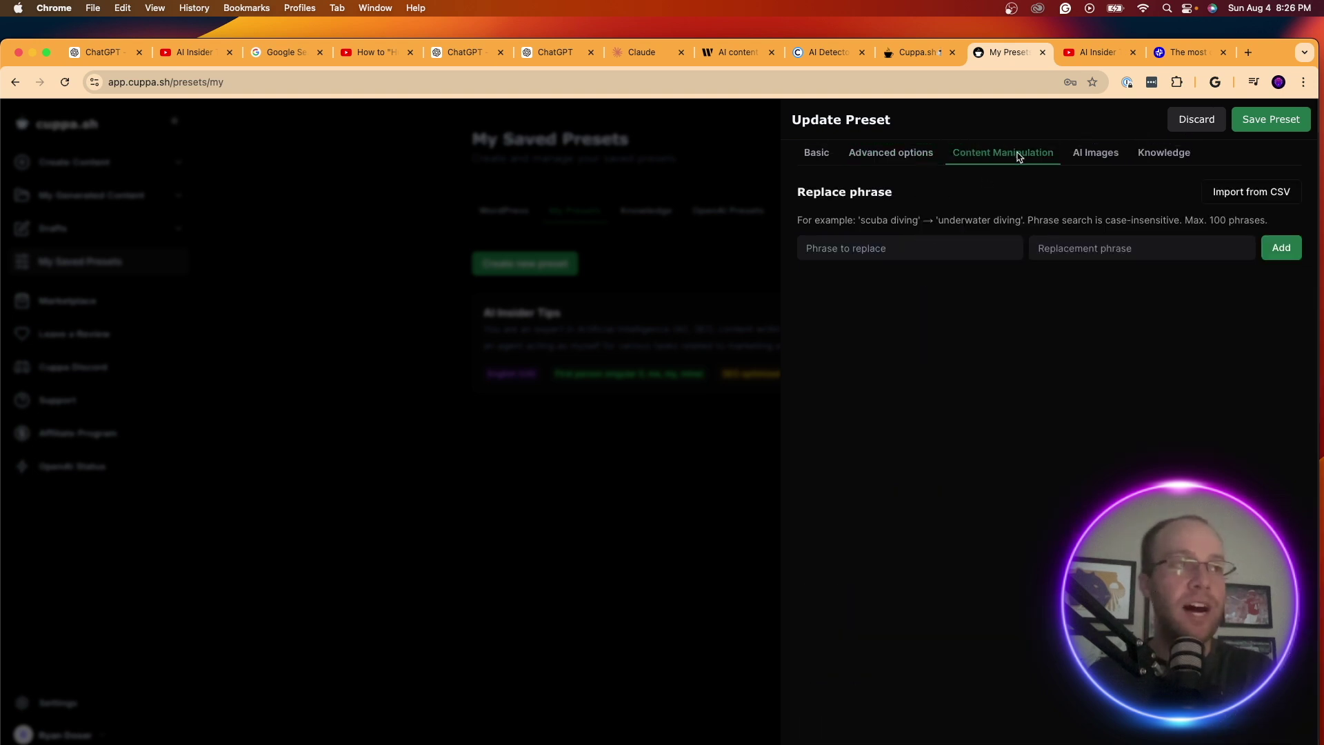
click(910, 250)
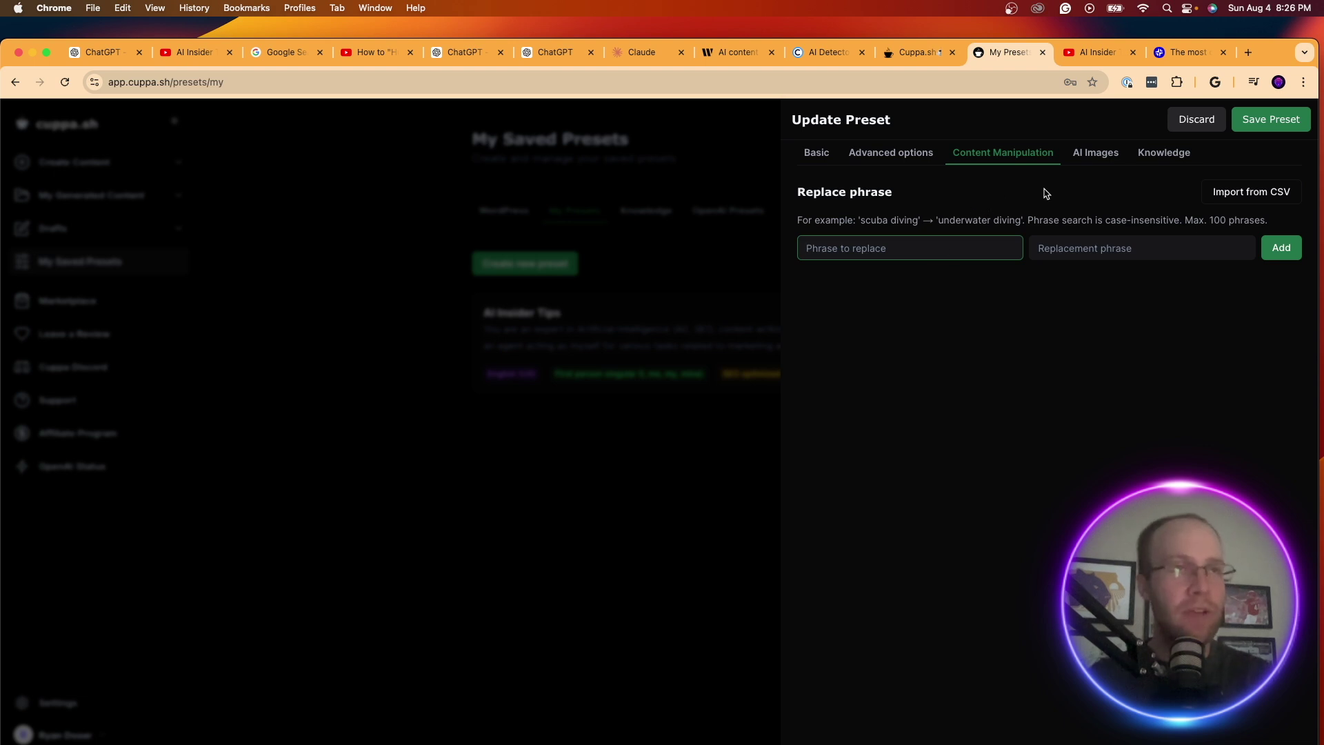
Check the AI Images and Knowledge settings, then discard the preset edits.
click(1106, 163)
click(1161, 154)
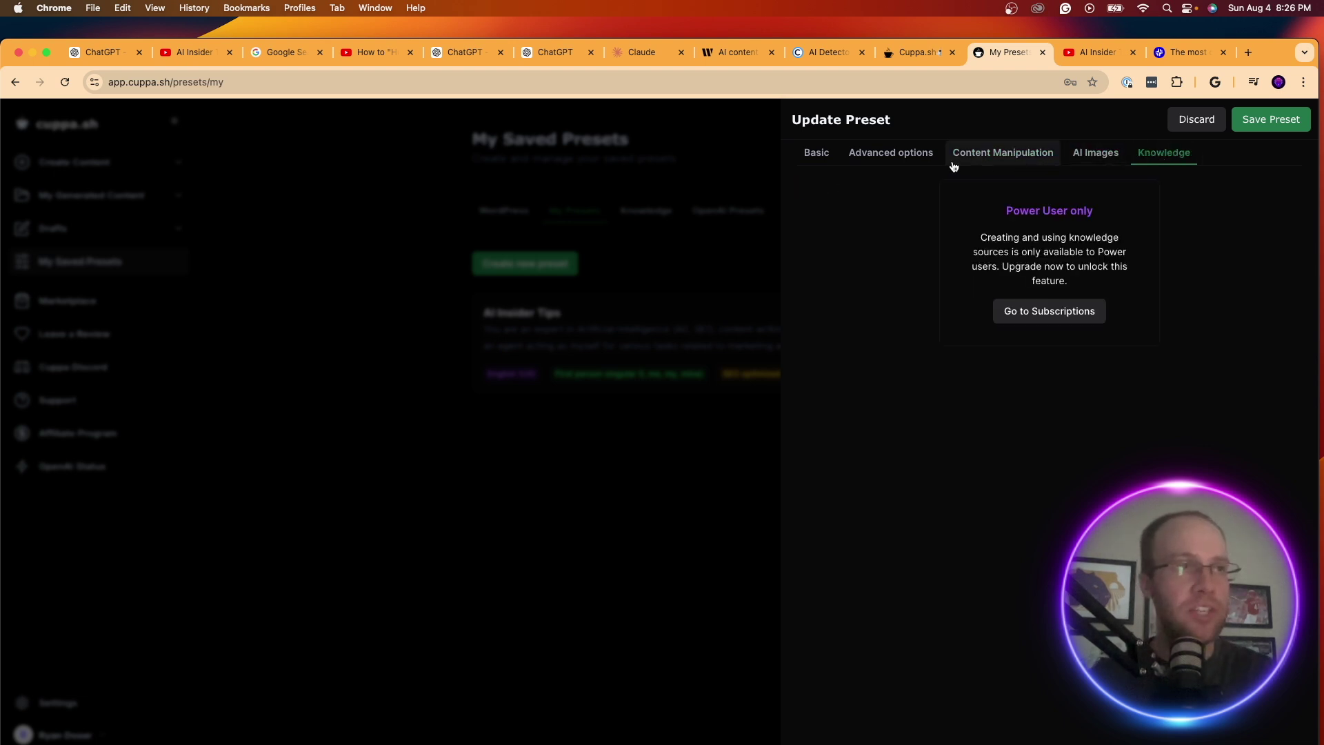
click(827, 157)
click(1172, 117)
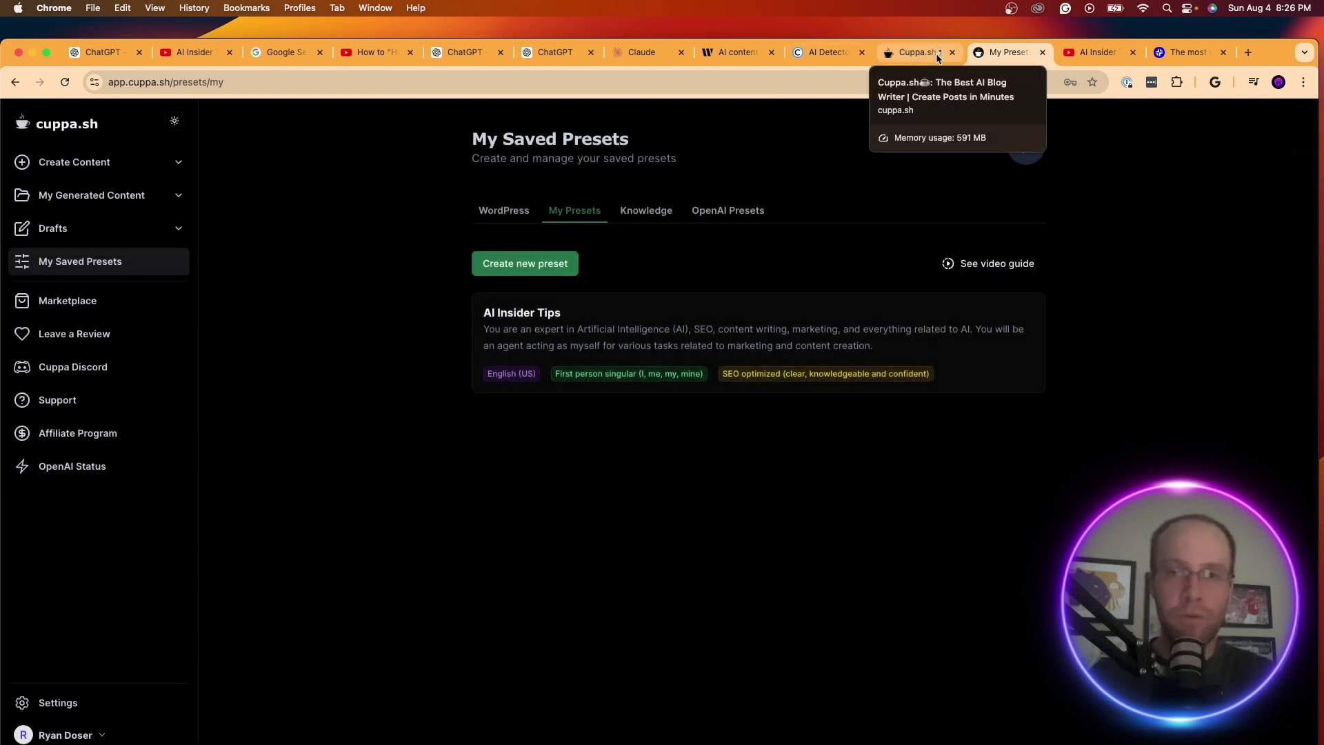
click(937, 52)
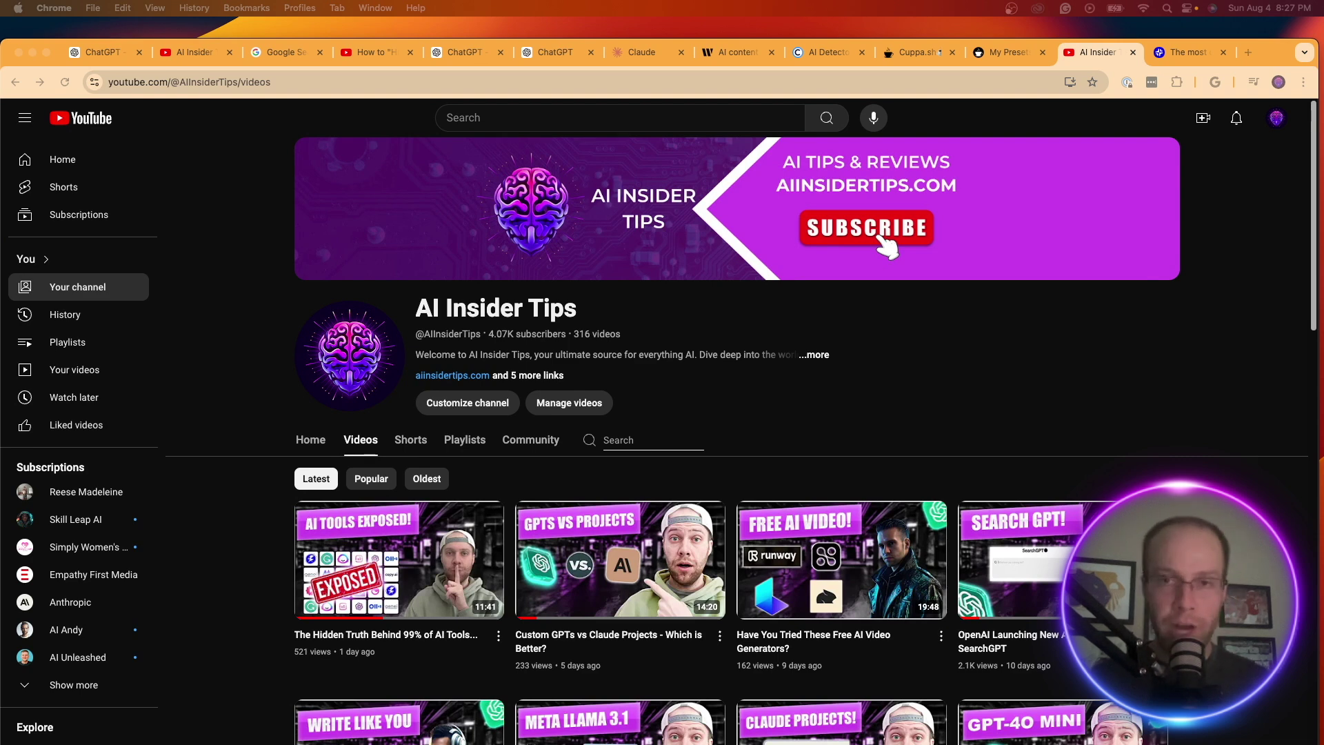
Switch back to the Cuppa.sh landing page browser tab.
click(915, 52)
click(1097, 52)
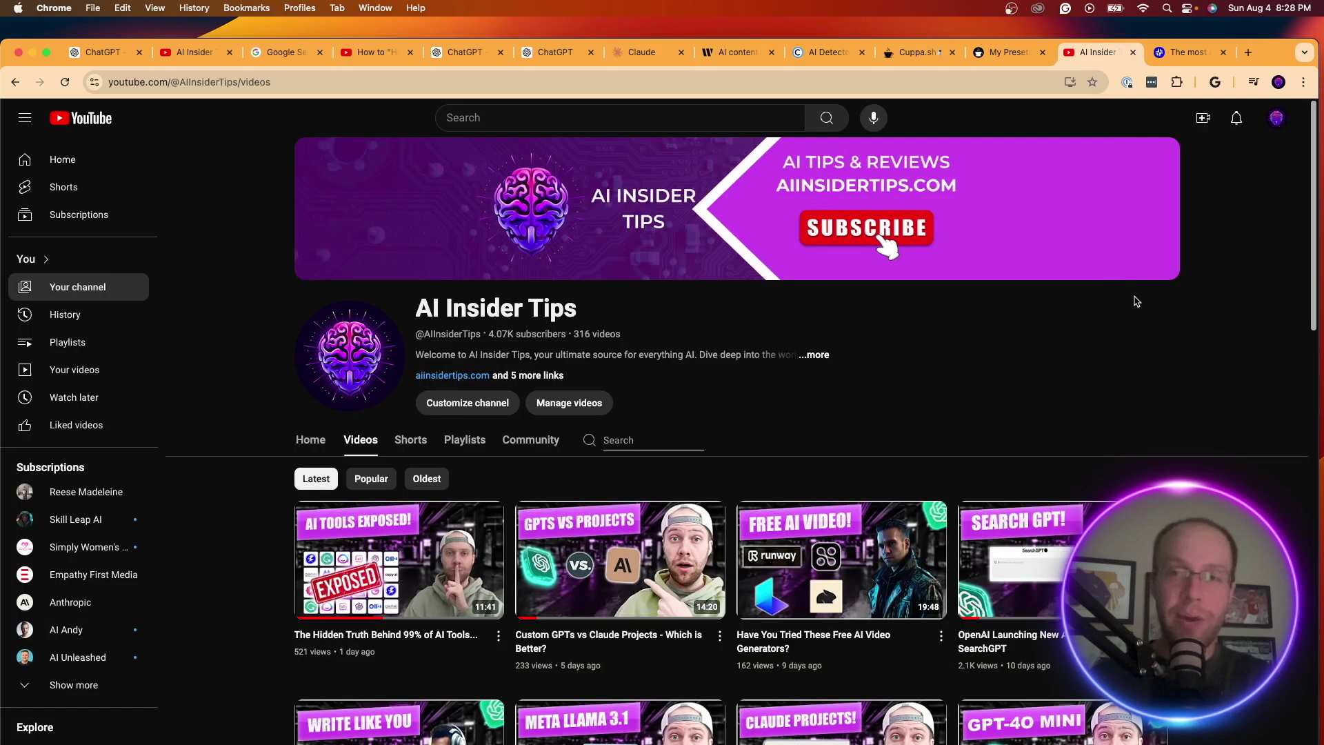